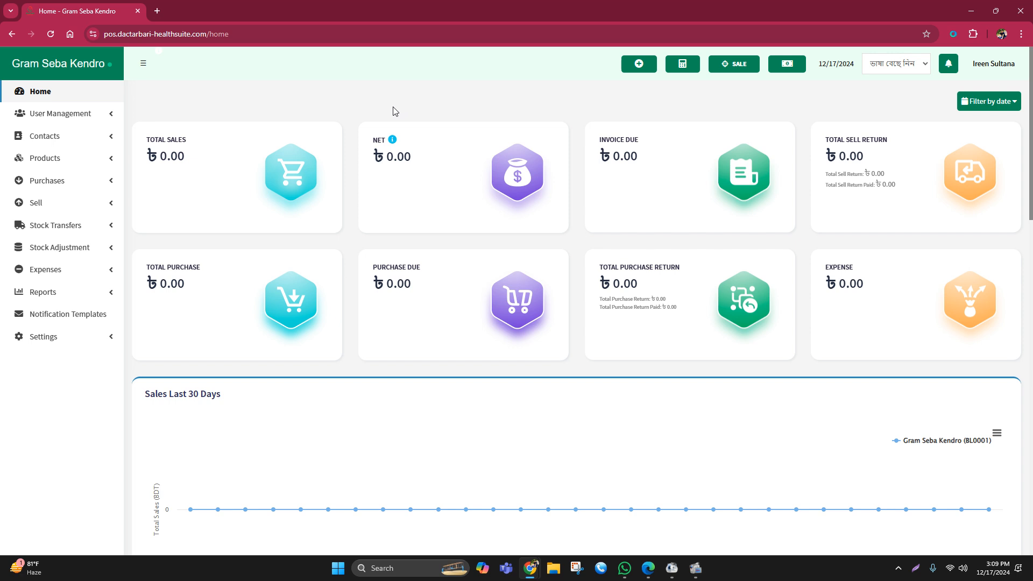
left_click_drag(375, 140, 388, 137)
left_click(418, 107)
- Open the form for adding a new purchase
left_click(53, 185)
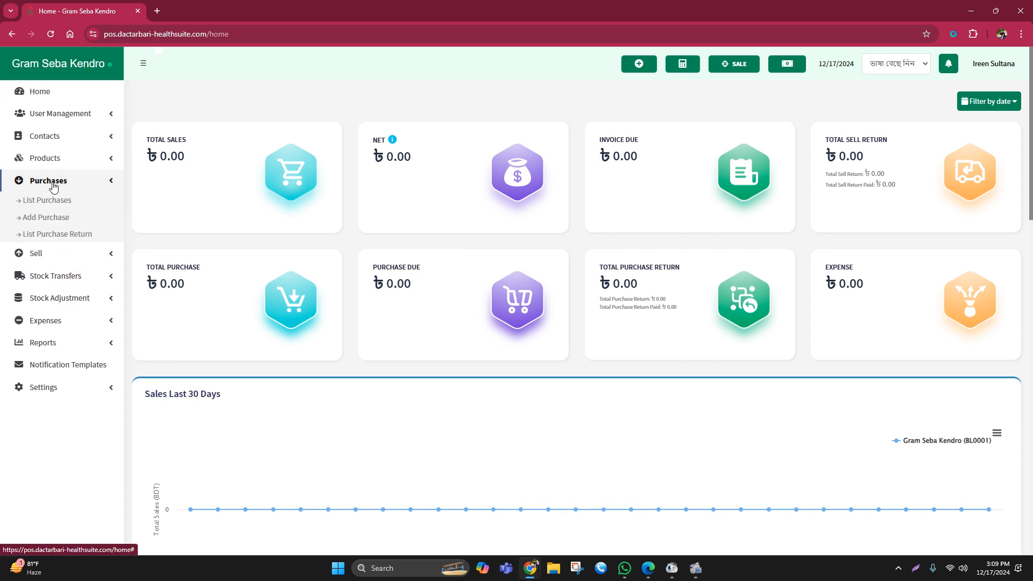
left_click(54, 217)
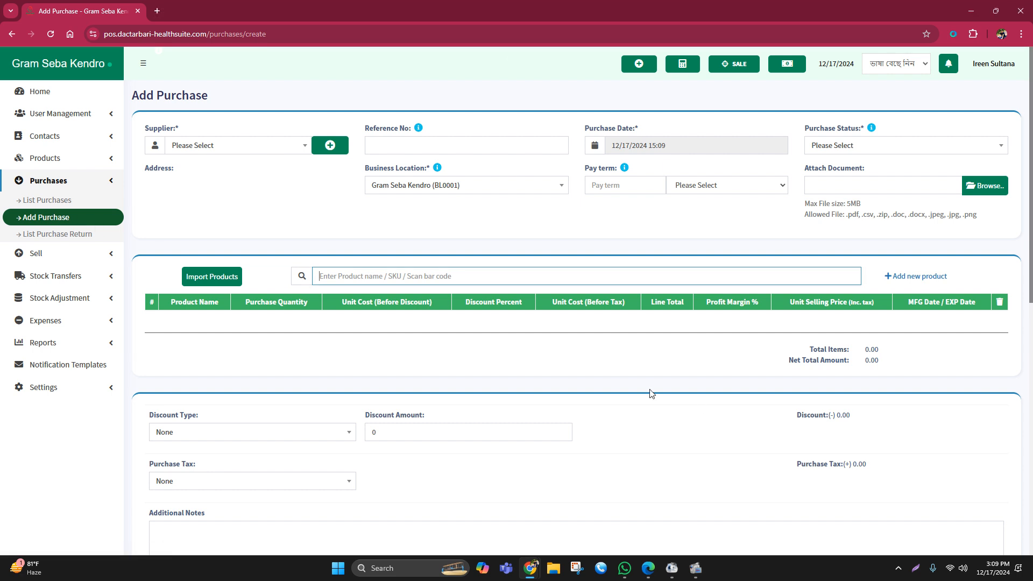
left_click(46, 216)
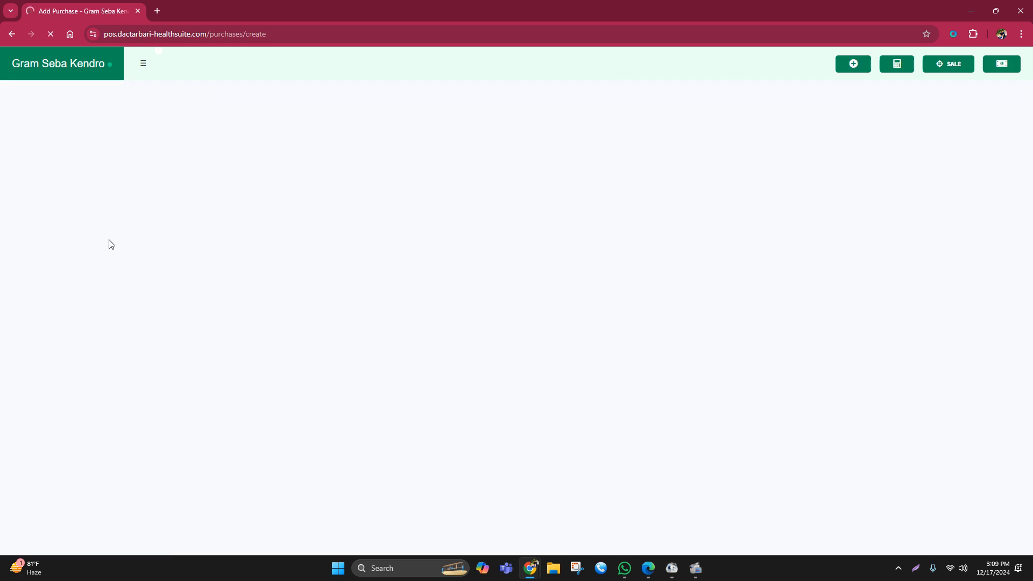
- Search the purchase form's supplier list for "ge" and for "Squ"
left_click(188, 146)
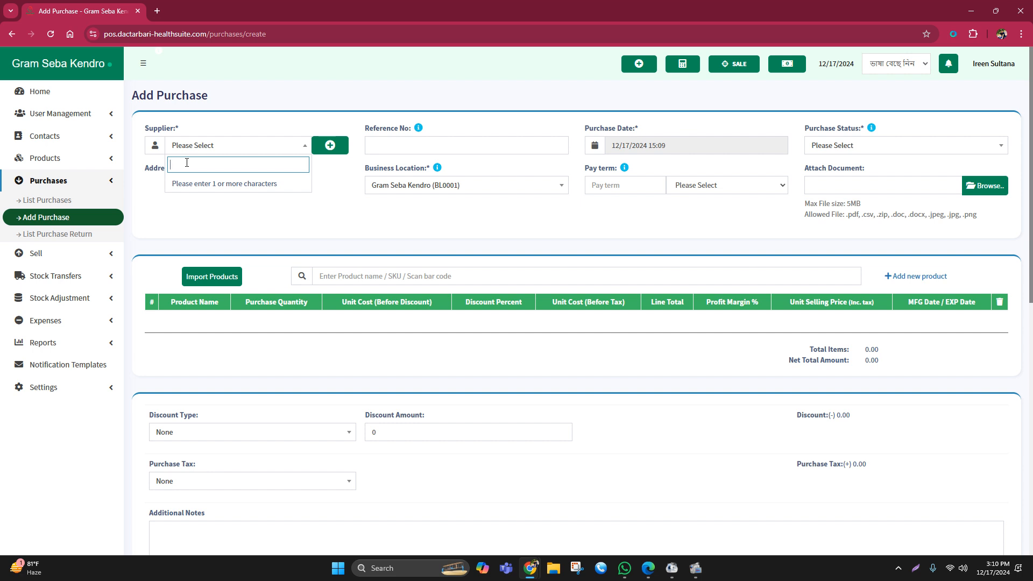
type("ge")
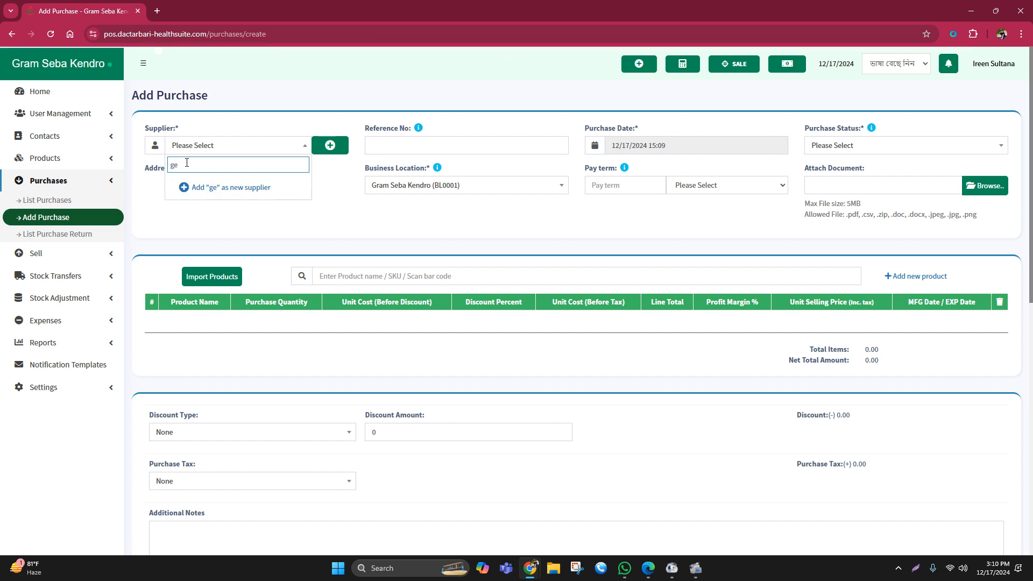
key("BackSpace")
key("BackSpace")
type("ge")
key("BackSpace")
key("BackSpace")
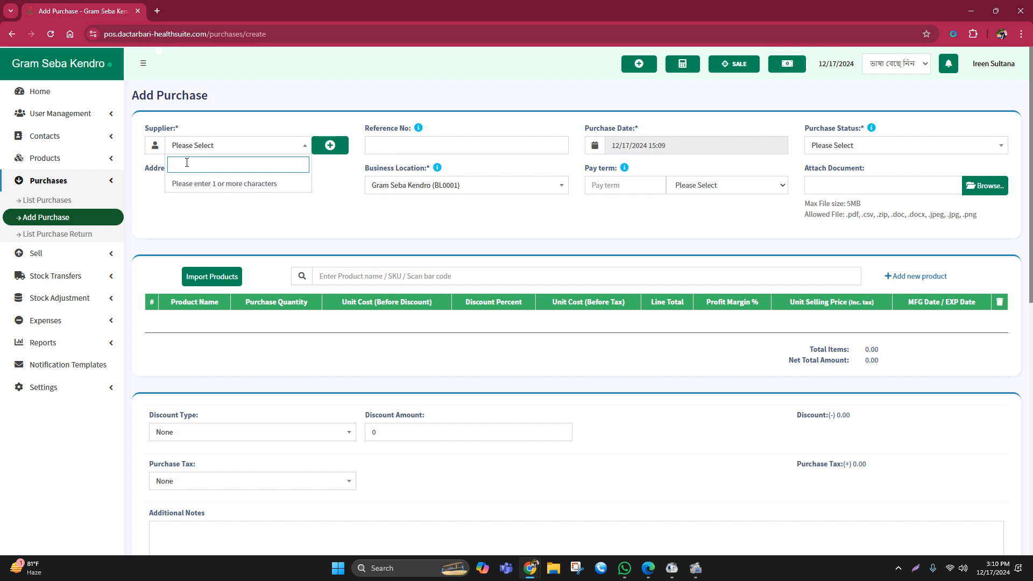
type("Sq")
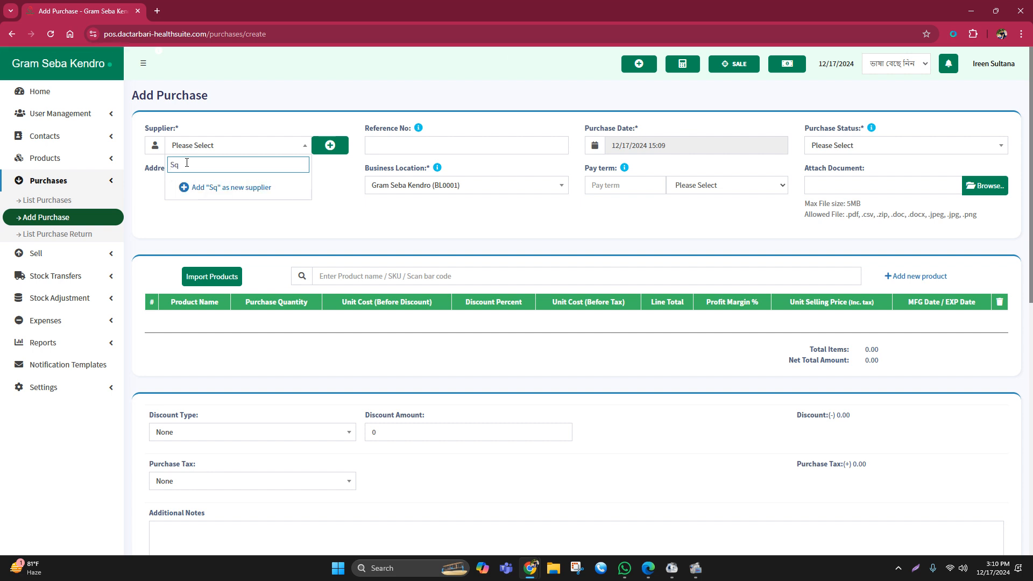
type("u")
- Search Google in a new browser tab for "square pharmaceuticals" and copy the company name from the query
left_click(157, 11)
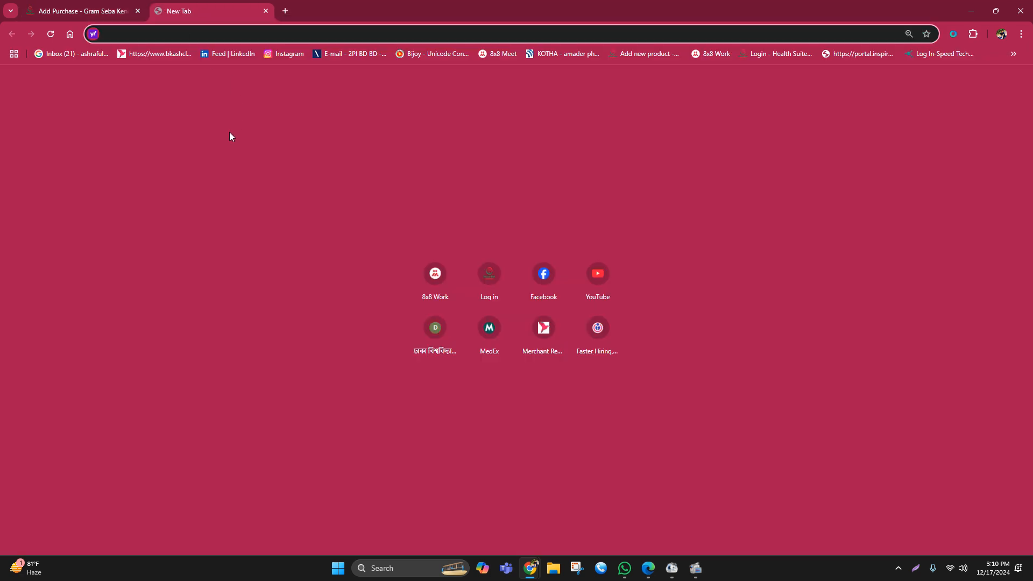
type("google.com")
key("Return")
type("s")
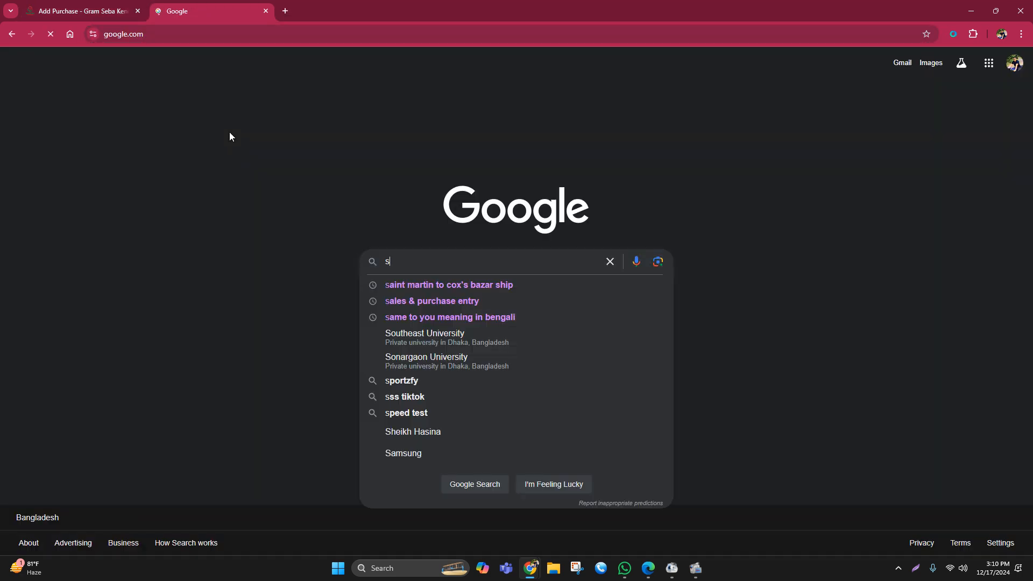
type("q")
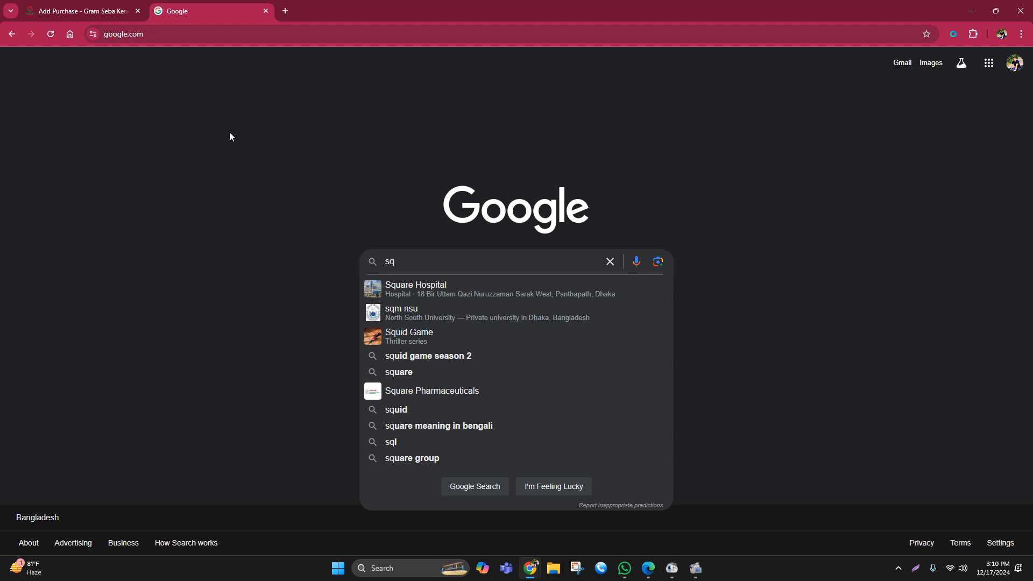
left_click(461, 390)
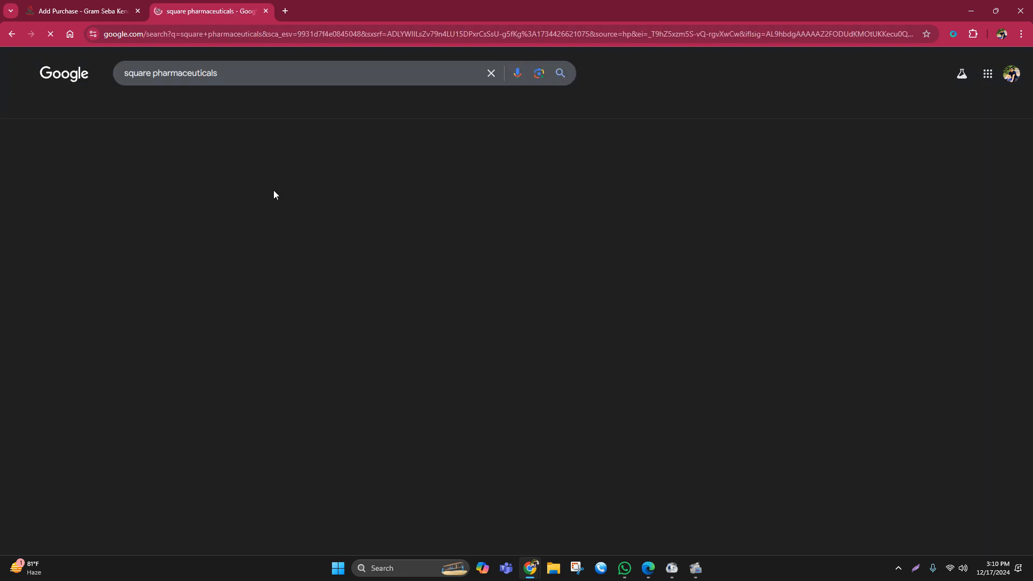
triple_click(241, 72)
key("ctrl+c")
- Return to the purchase form and search the supplier list for the copied name "square pharmaceuticals"
left_click(81, 11)
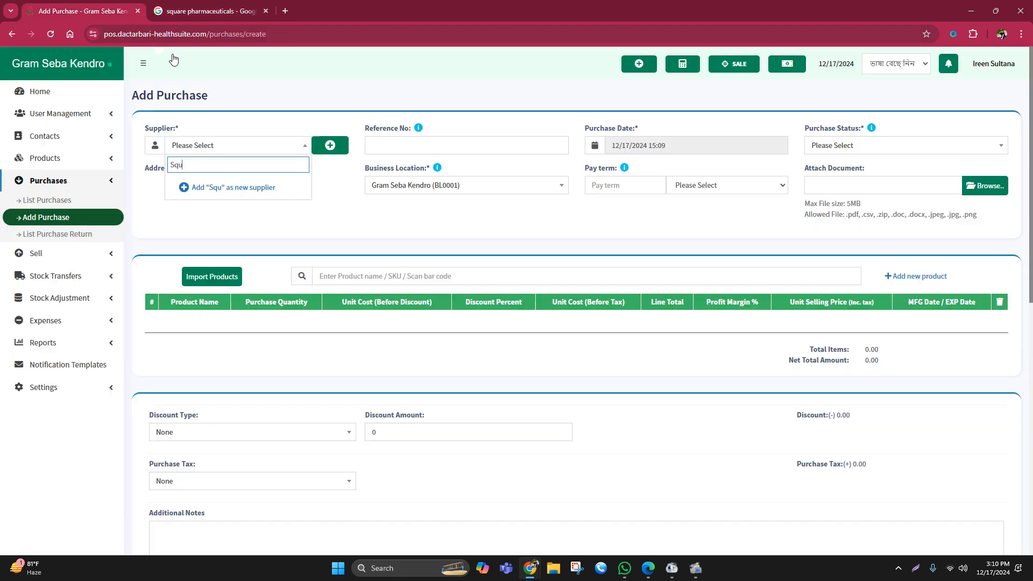
left_click(208, 153)
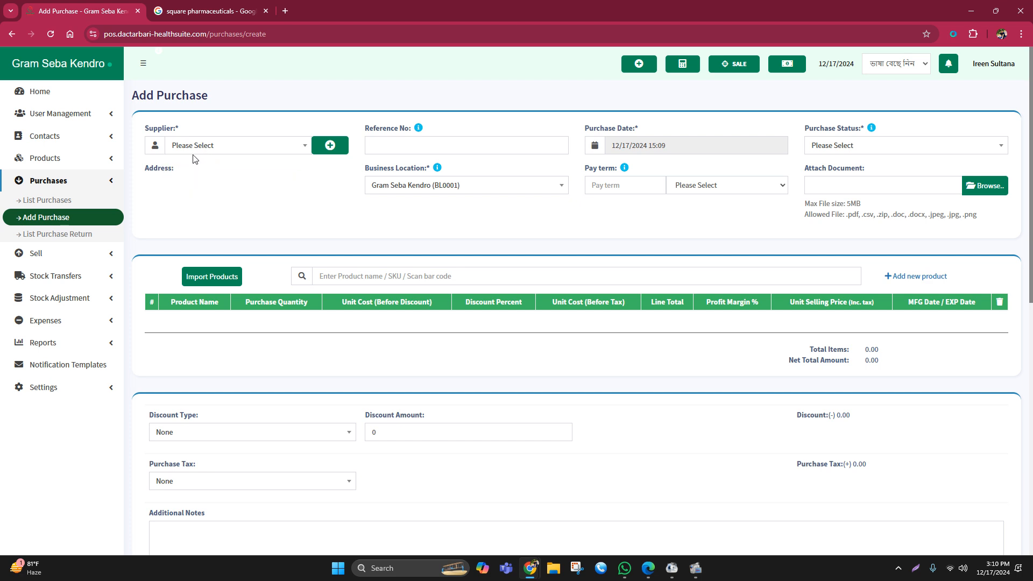
left_click(190, 150)
key("ctrl+v")
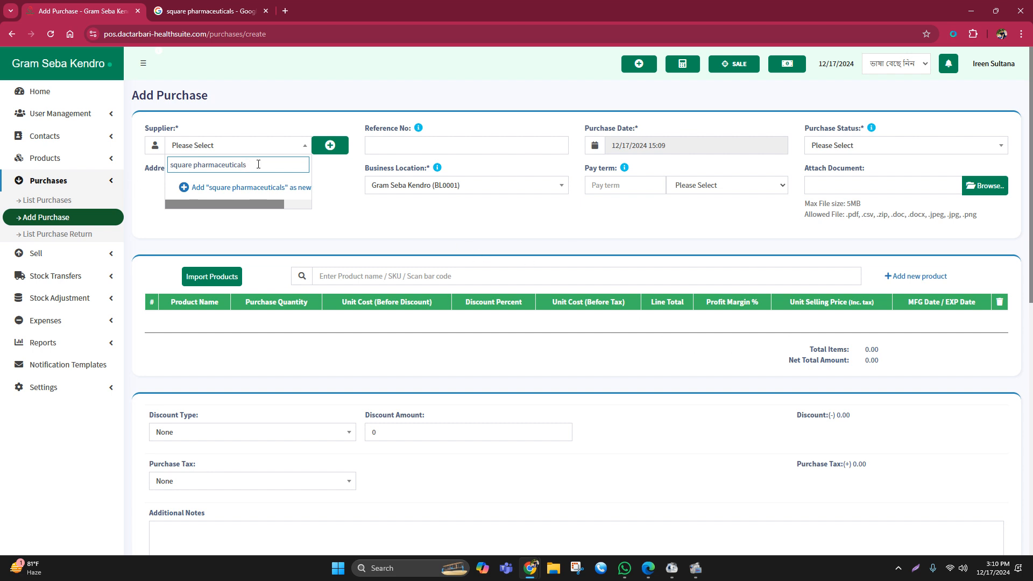
- Start a new supplier contact of type Business with the business name "Square Pharmaceuticals PLC"
left_click(329, 145)
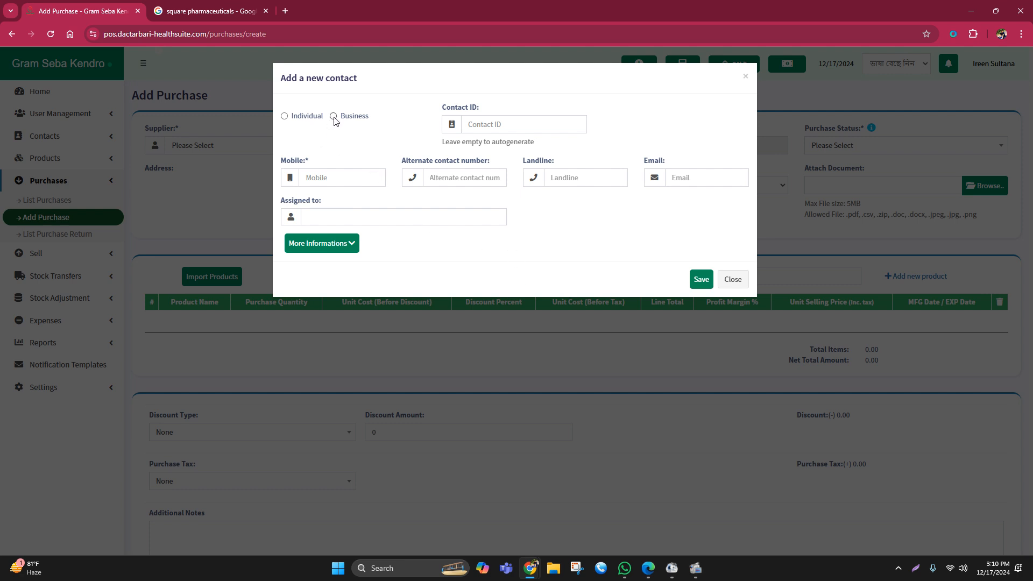
left_click(333, 117)
left_click(673, 124)
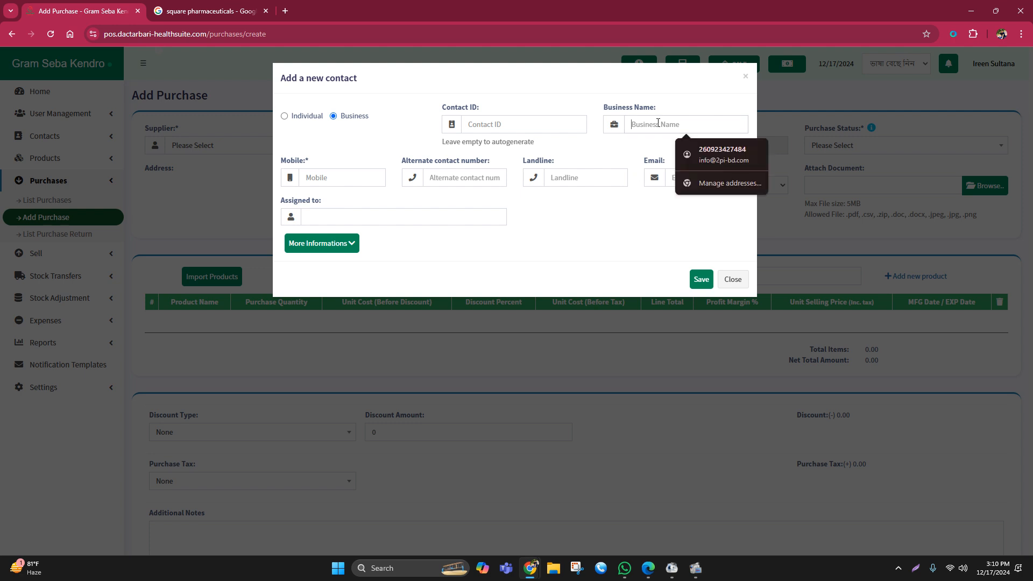
right_click(651, 124)
left_click(683, 268)
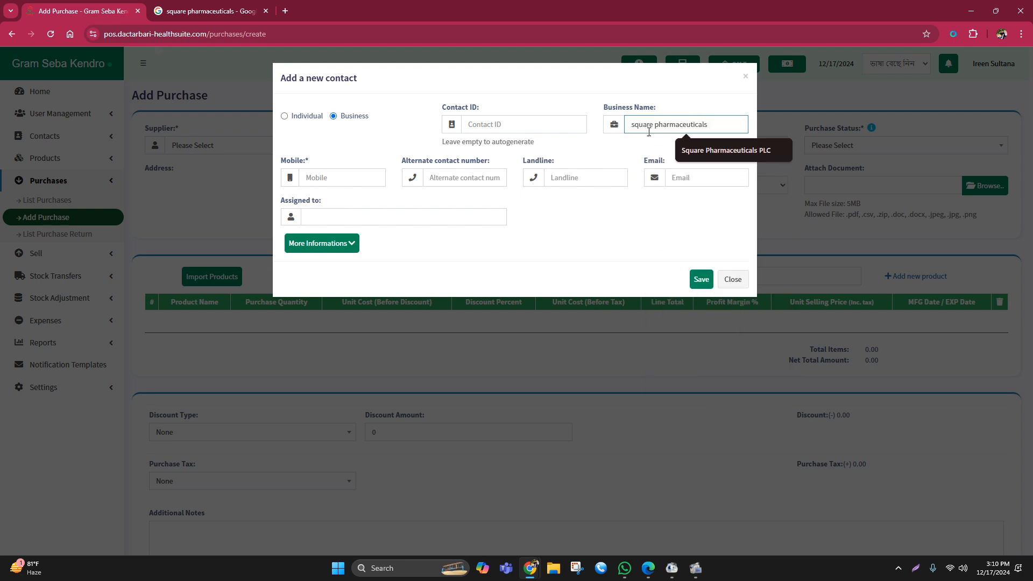
left_click(716, 152)
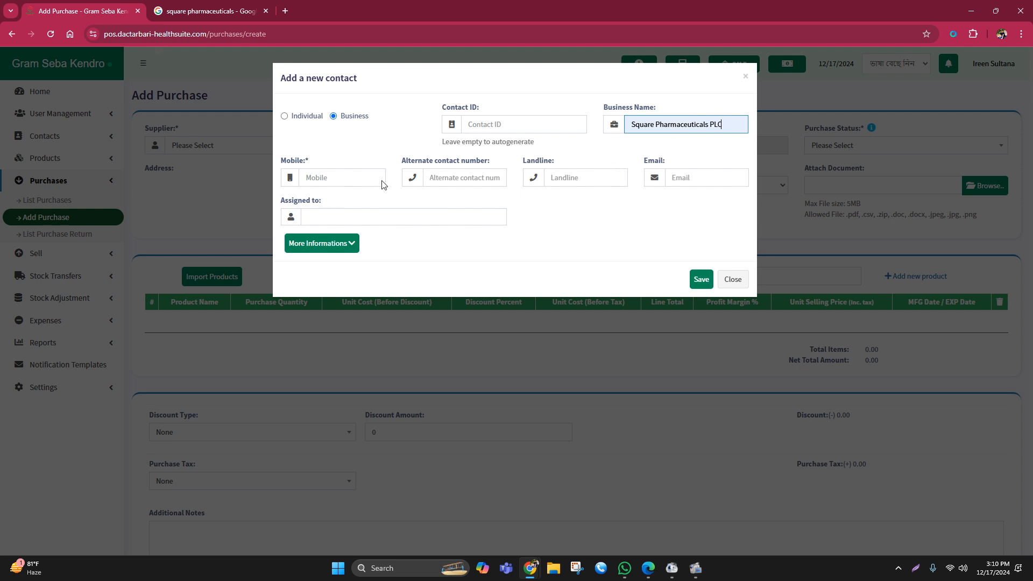
- Enter the supplier's mobile number and save the new contact
left_click(335, 179)
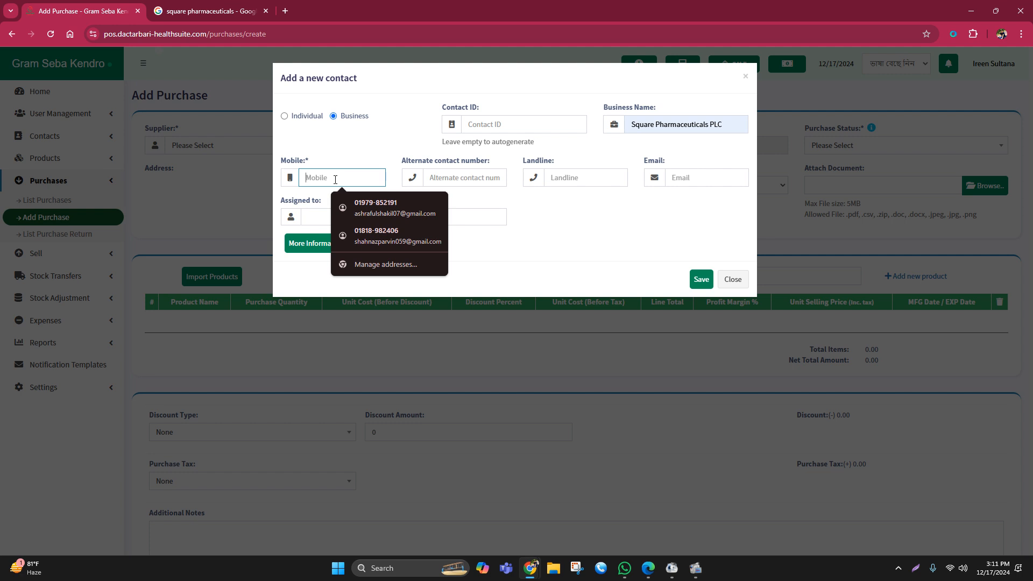
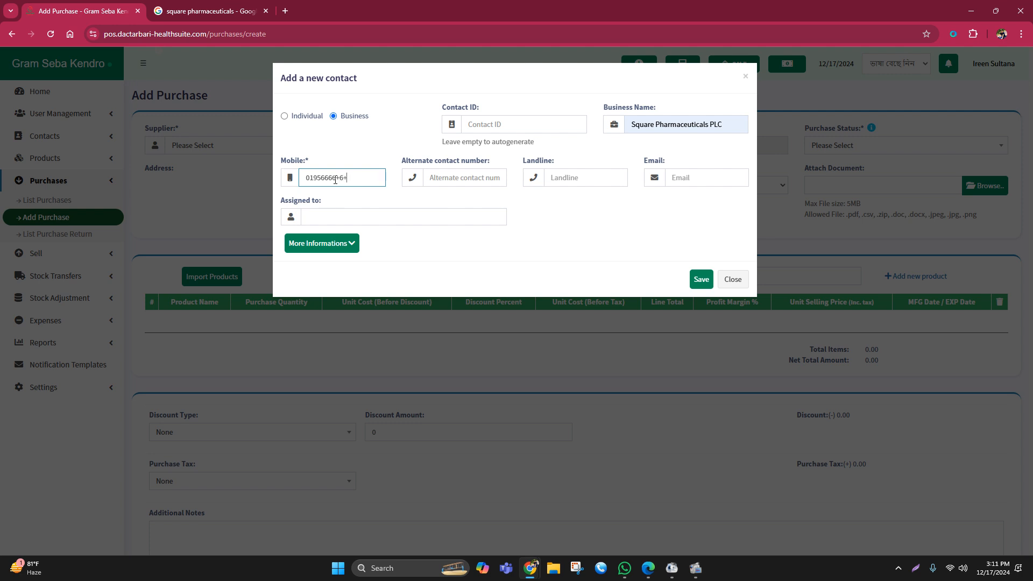
left_click(697, 280)
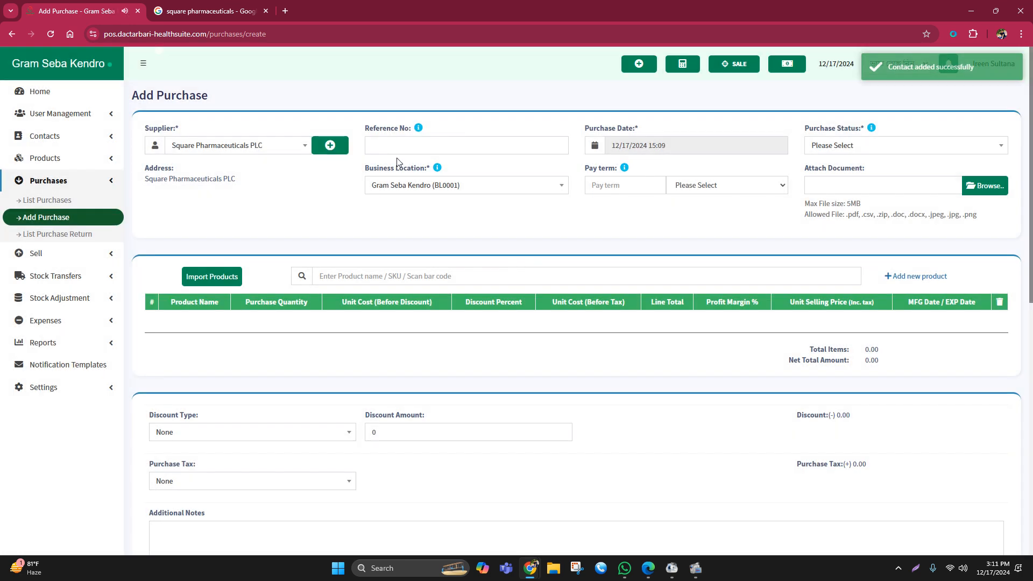
- Enter the purchase's reference number and set the purchase status to Ordered
left_click(386, 146)
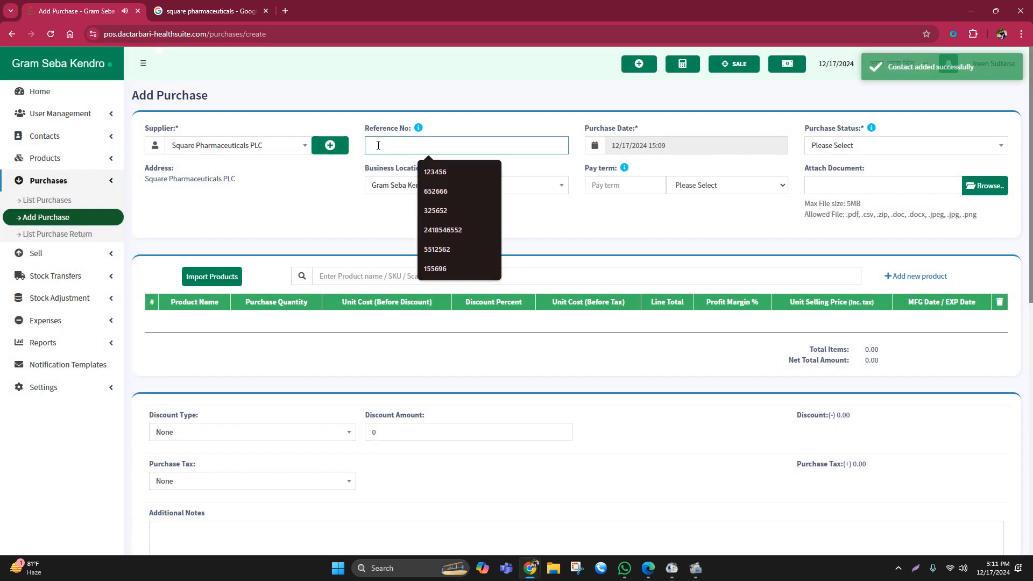
left_click_drag(367, 133, 426, 135)
left_click(391, 141)
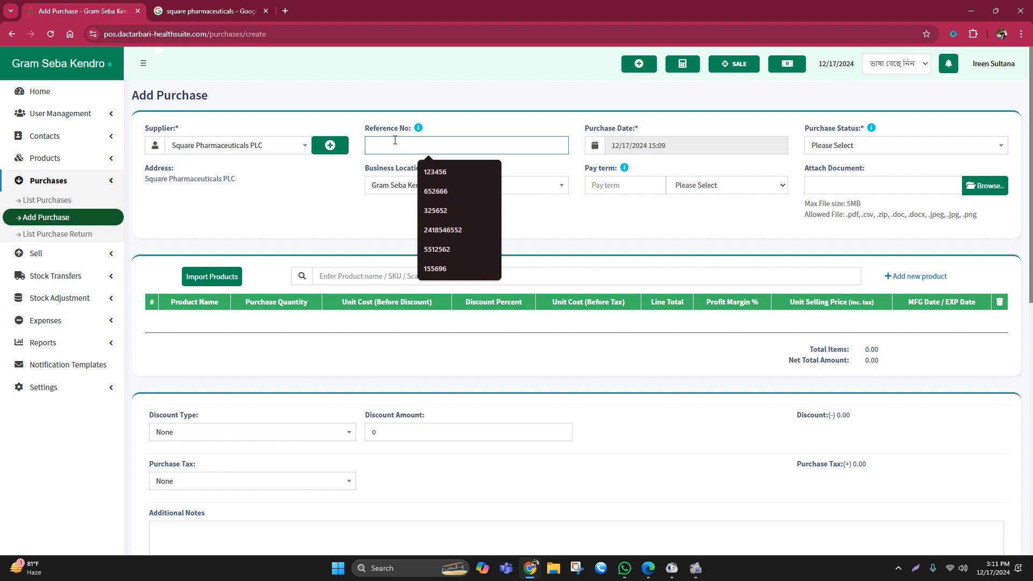
type("123")
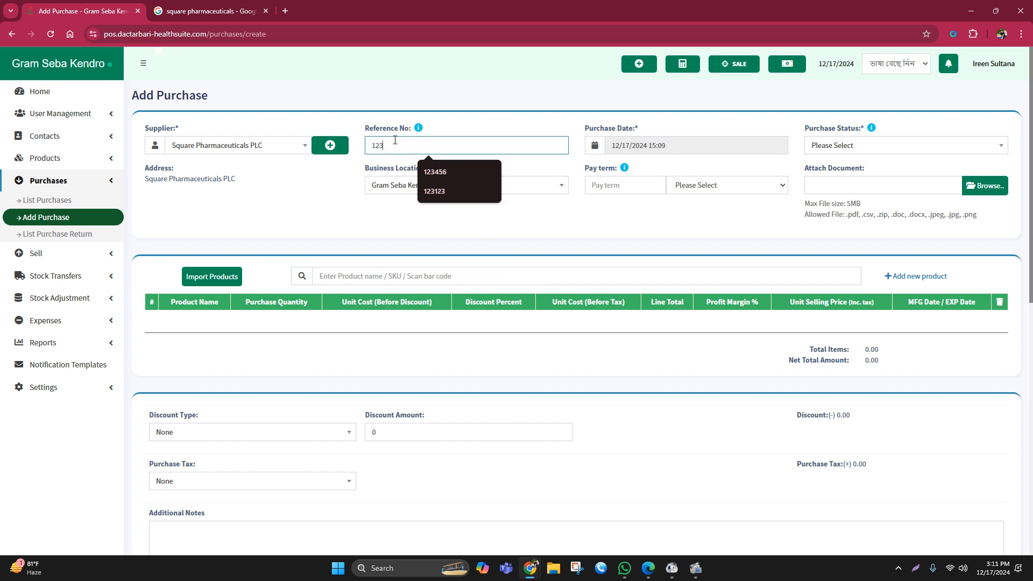
type("45672+625")
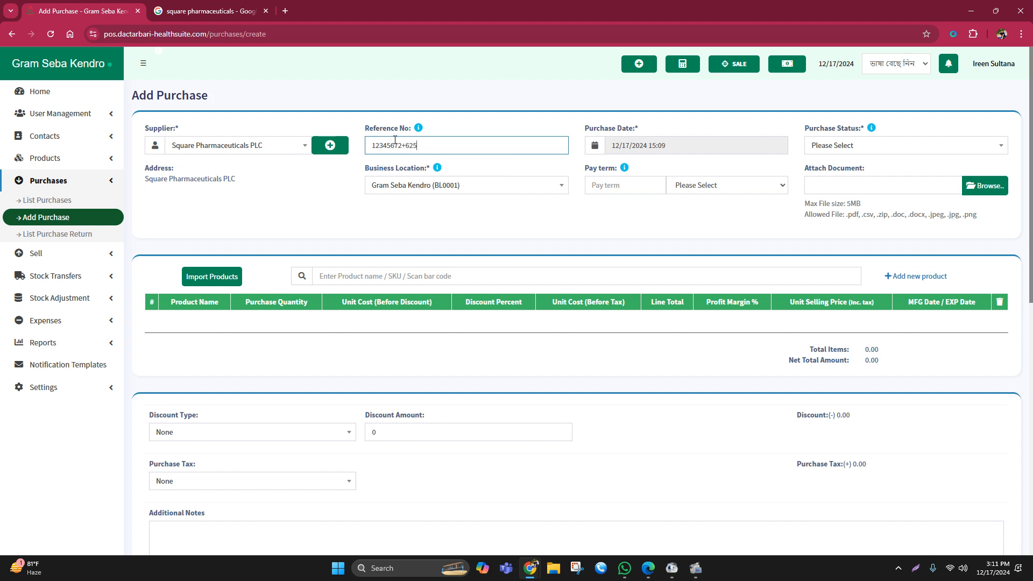
key("BackSpace")
key("BackSpace")
key("BackSpace")
key("BackSpace")
type("mkjn")
left_click(837, 147)
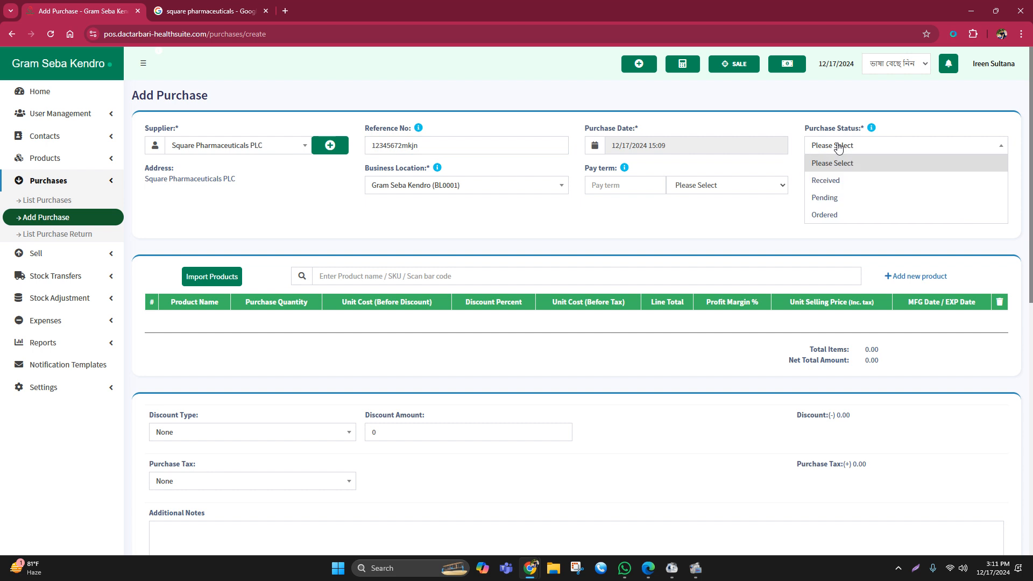
left_click(831, 216)
- Search the products for "calbor" and add Calboral-D (Tablet) to the purchase
left_click(332, 276)
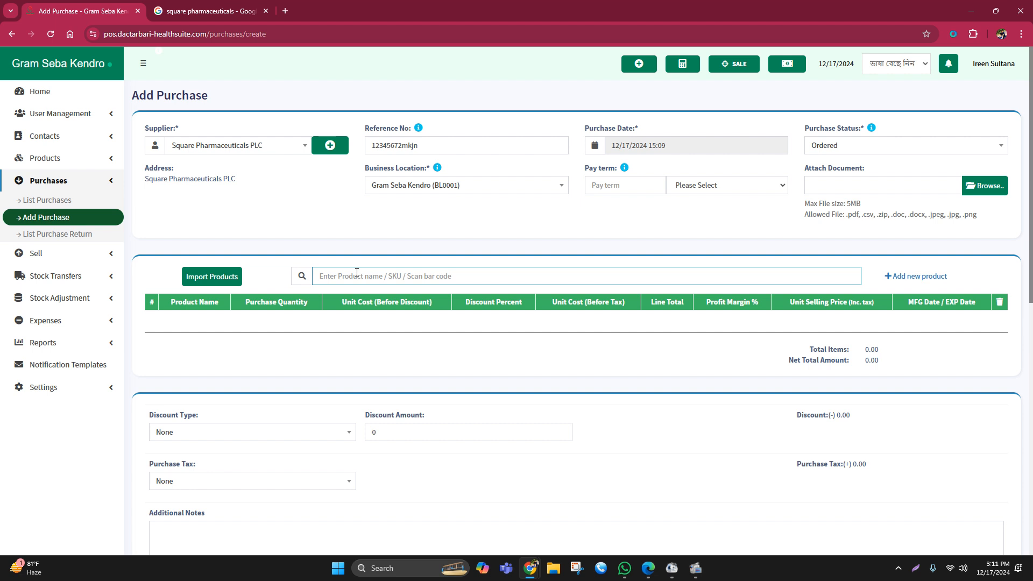
type("ca")
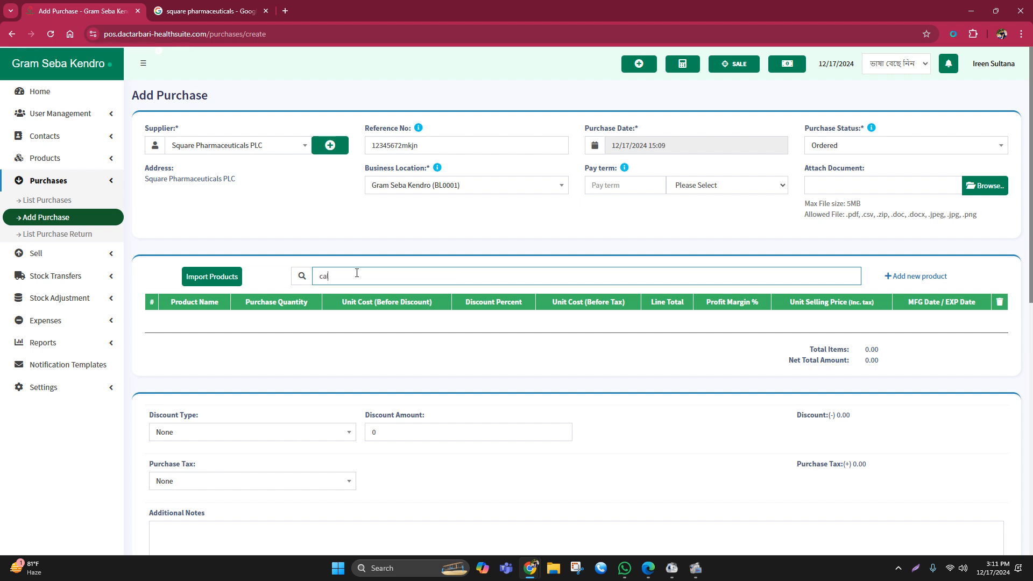
type("l")
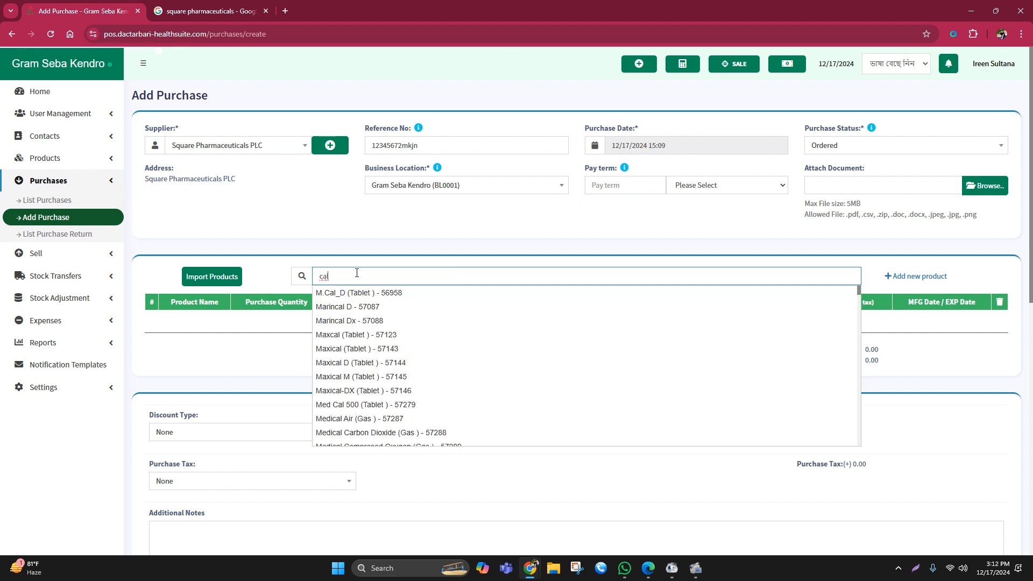
type("b")
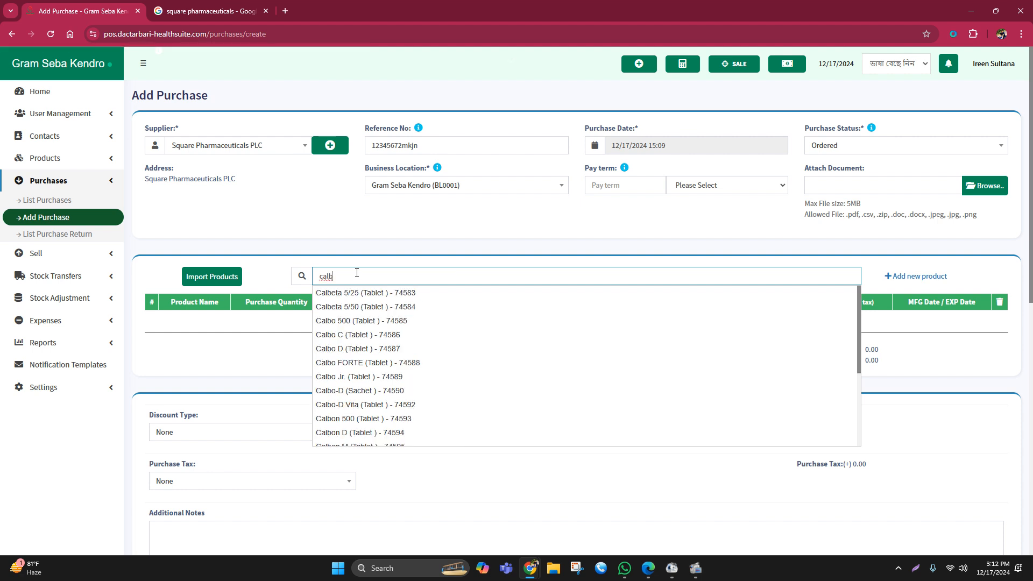
type("o")
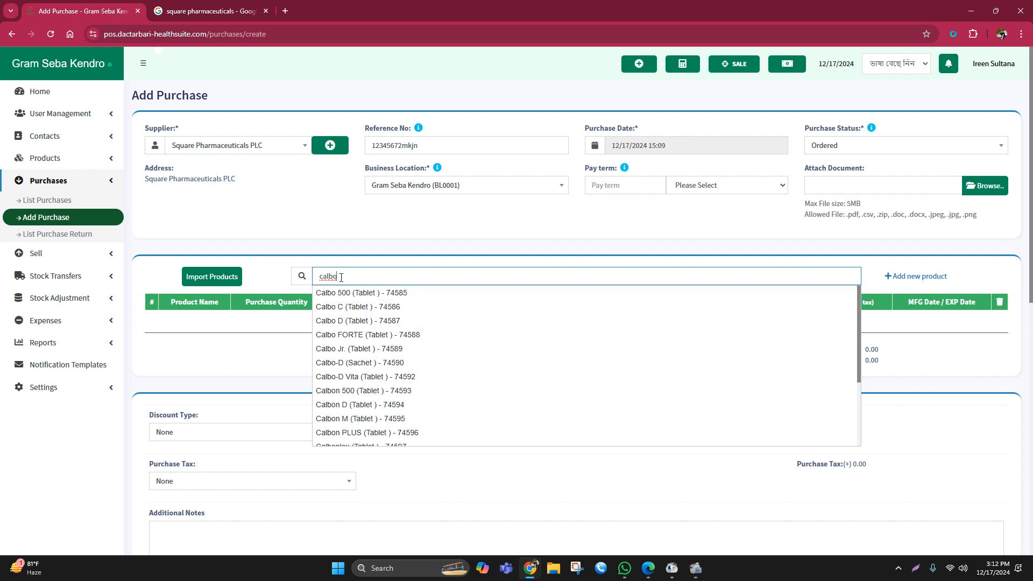
type("r")
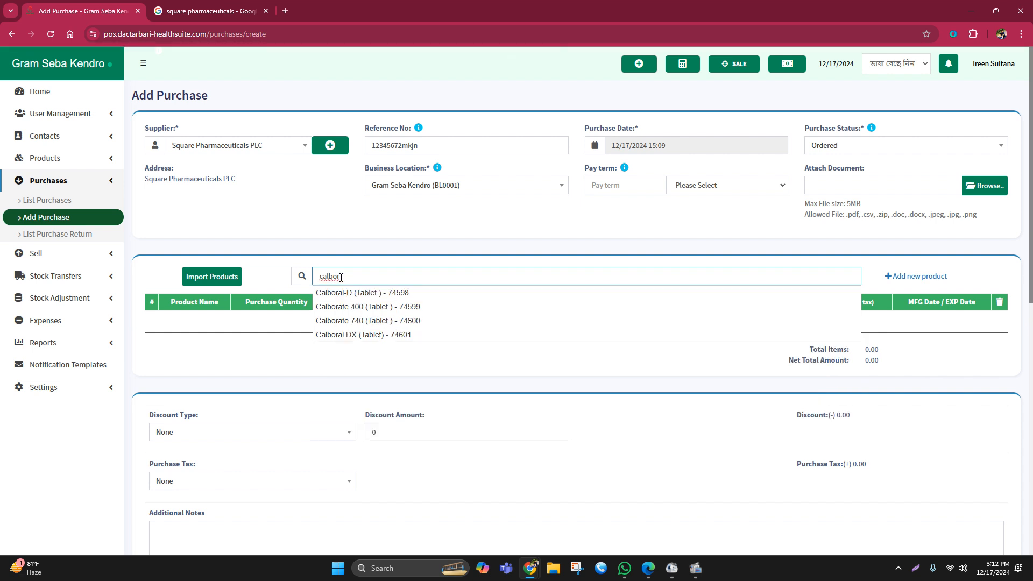
left_click(369, 293)
- Set the purchase quantity of Calboral-D to 50 pieces
left_click(281, 325)
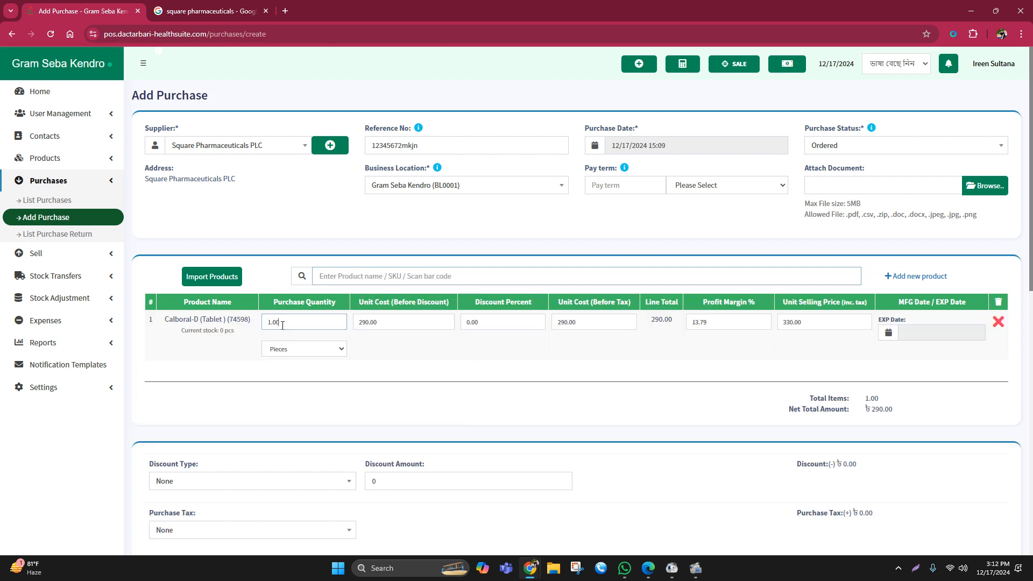
left_click_drag(282, 325, 258, 324)
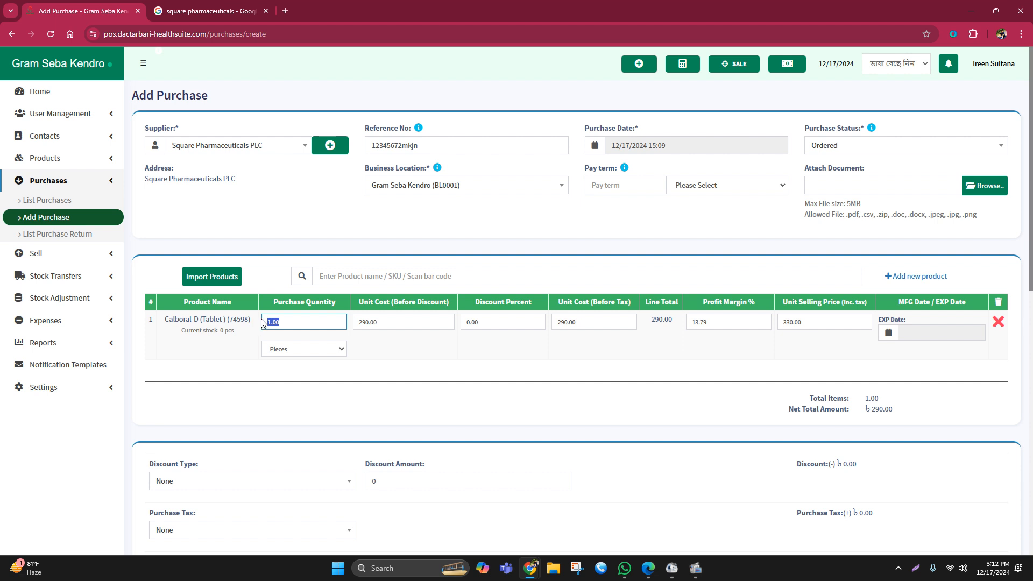
type("50")
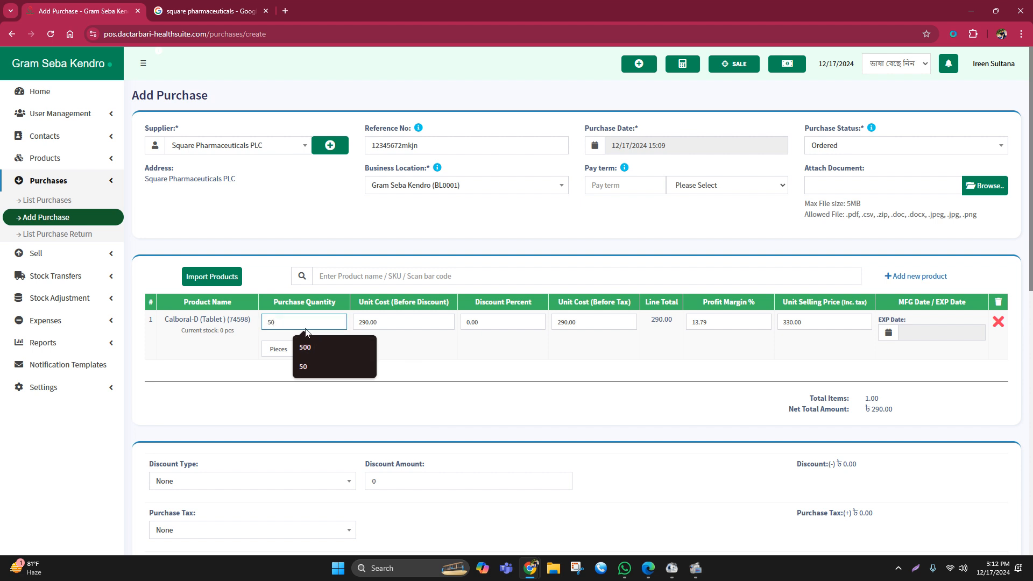
left_click(291, 239)
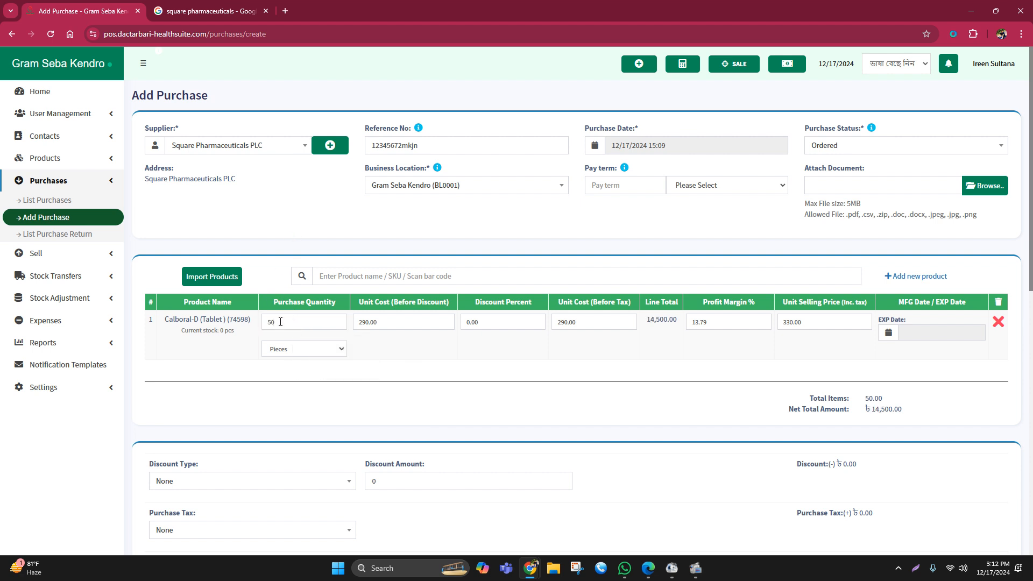
mouse_move(781, 323)
left_mouse_down()
mouse_move(818, 321)
mouse_move(780, 323)
left_mouse_up()
left_click(797, 353)
- Set the purchase quantity of Calboral-D to 300 pieces
left_click_drag(301, 322, 267, 323)
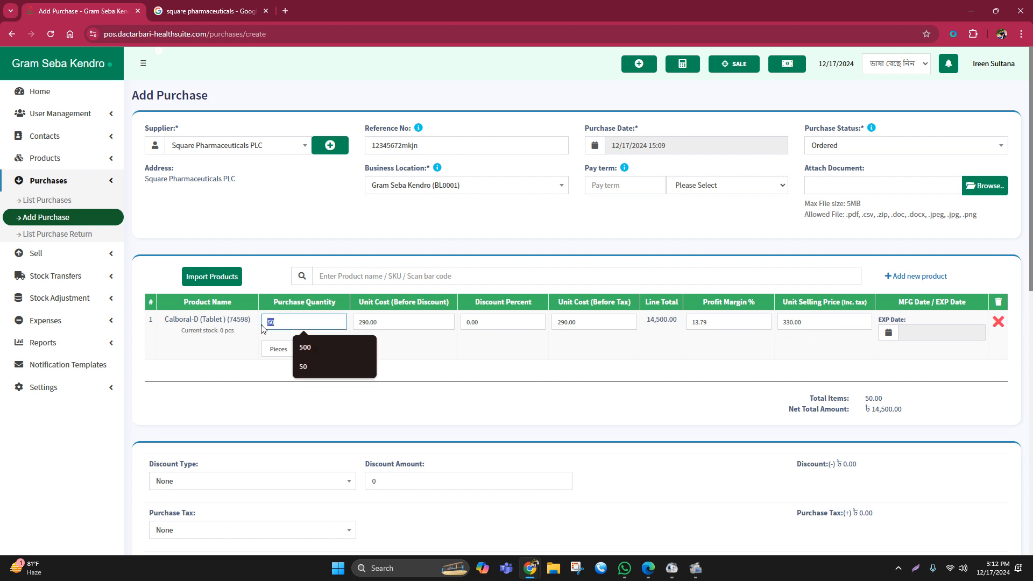
type("300")
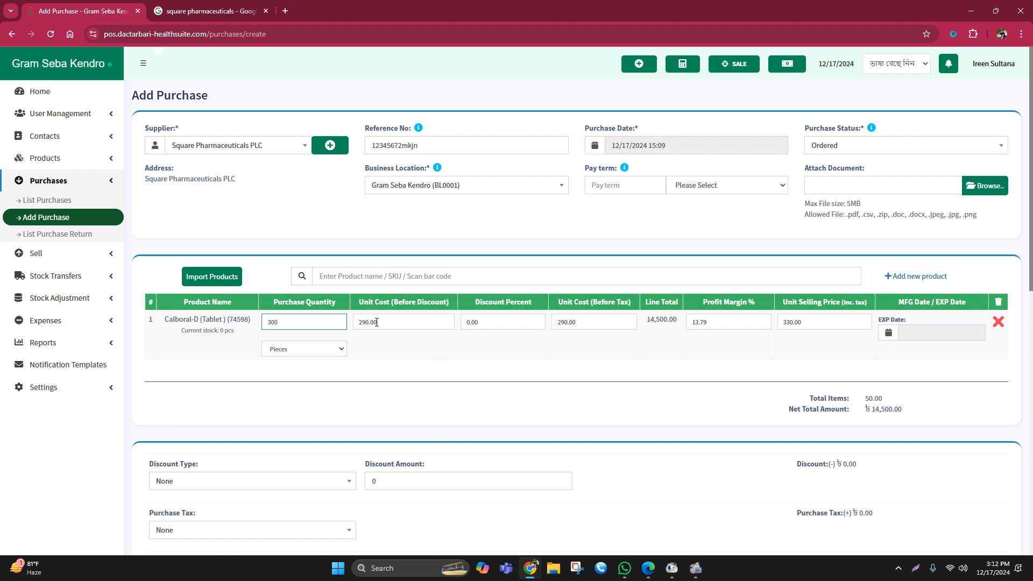
left_click(806, 323)
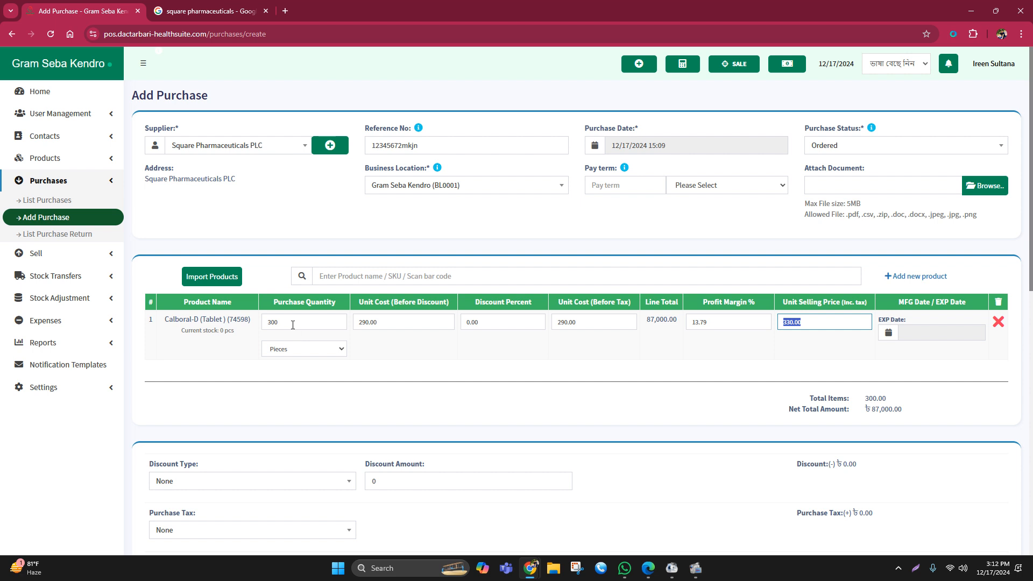
- Set the purchase quantity of Calboral-D to 30 pieces
left_click_drag(290, 323, 262, 321)
type("30")
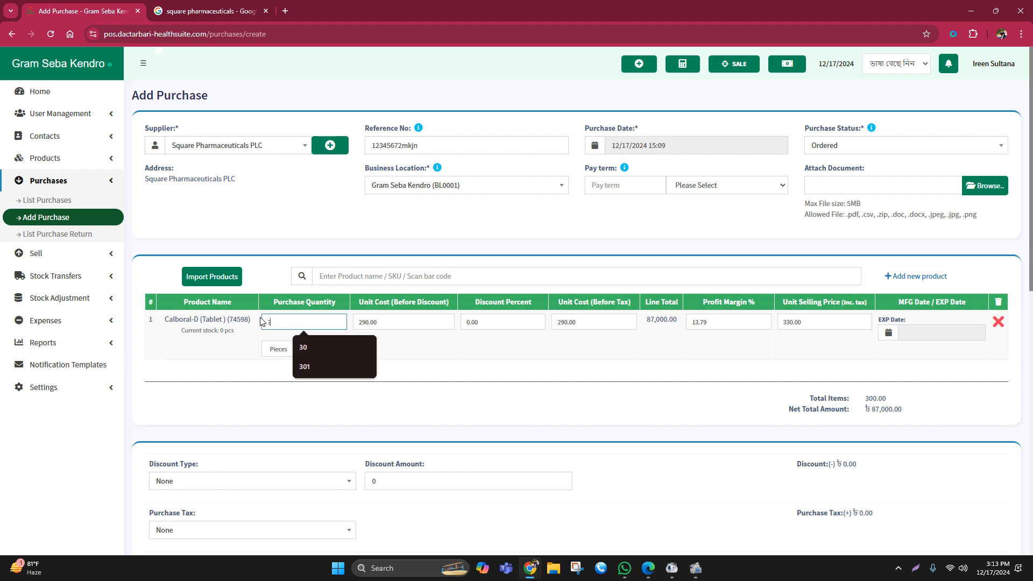
left_click(430, 356)
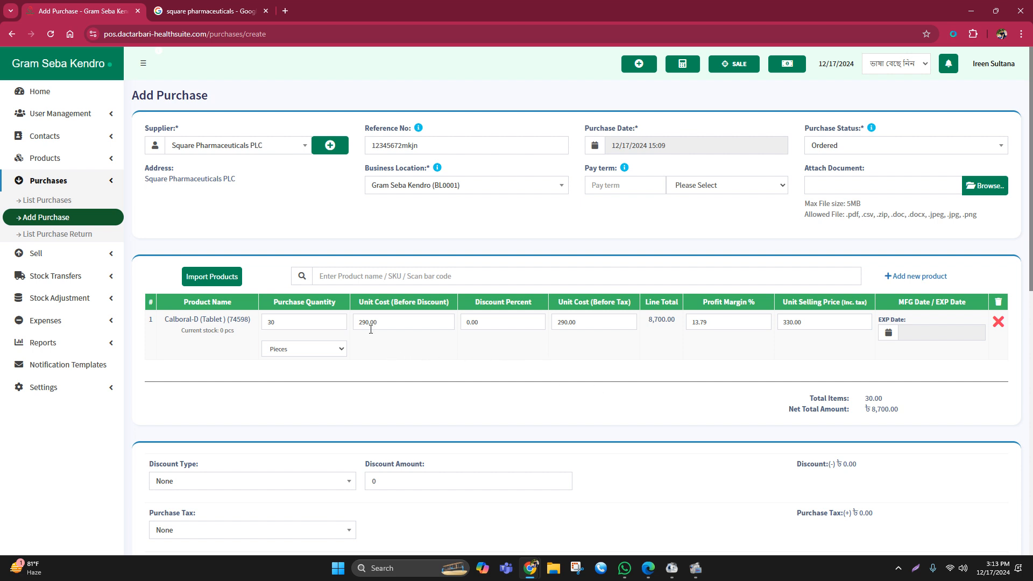
- Review the Calboral-D row's quantity, unit cost, selling price and profit margin, along with the purchase's net total amount
left_click_drag(358, 322, 392, 323)
left_click_drag(780, 323, 823, 324)
left_click(594, 363)
left_click(296, 321)
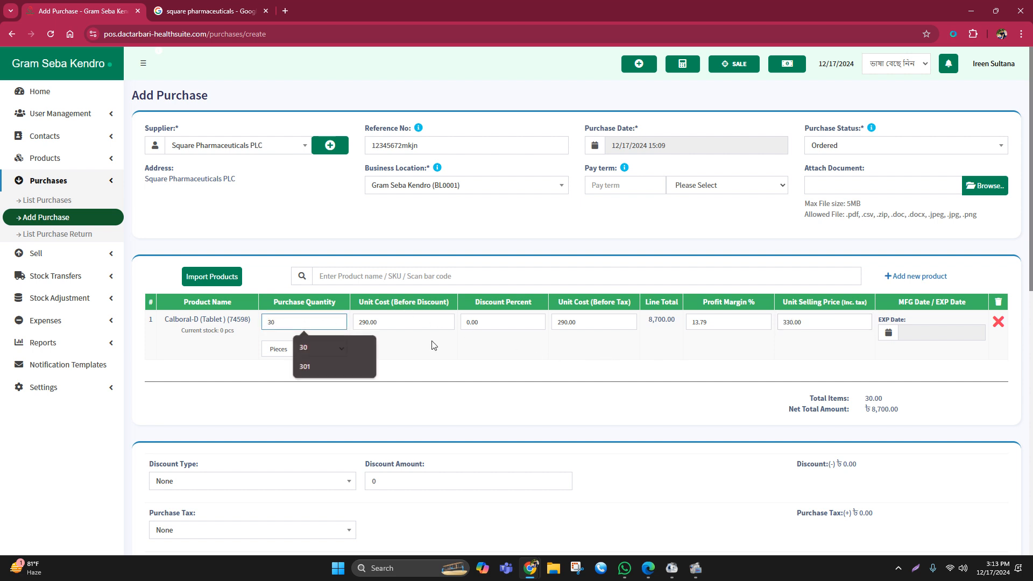
double_click(280, 323)
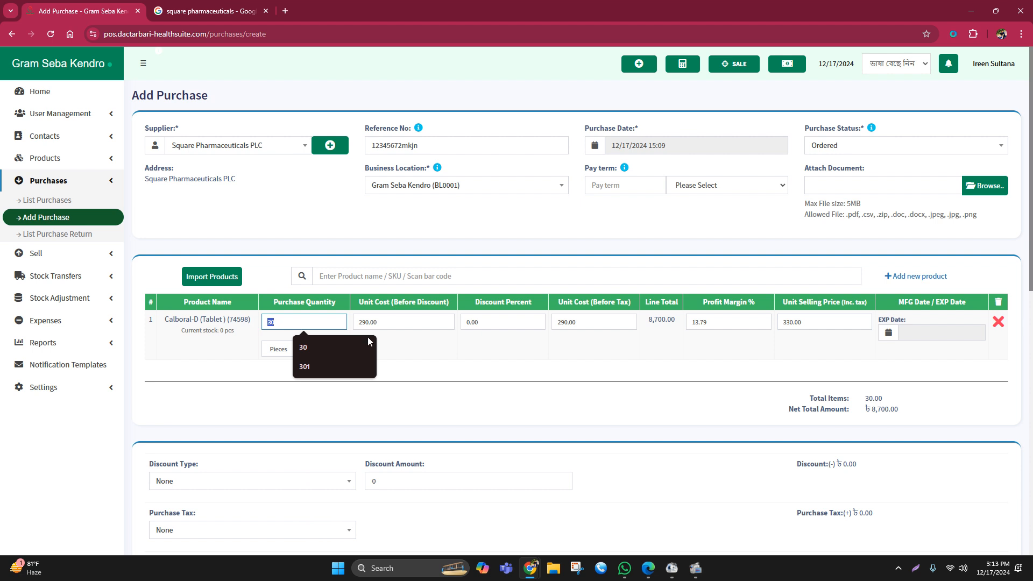
left_click(544, 361)
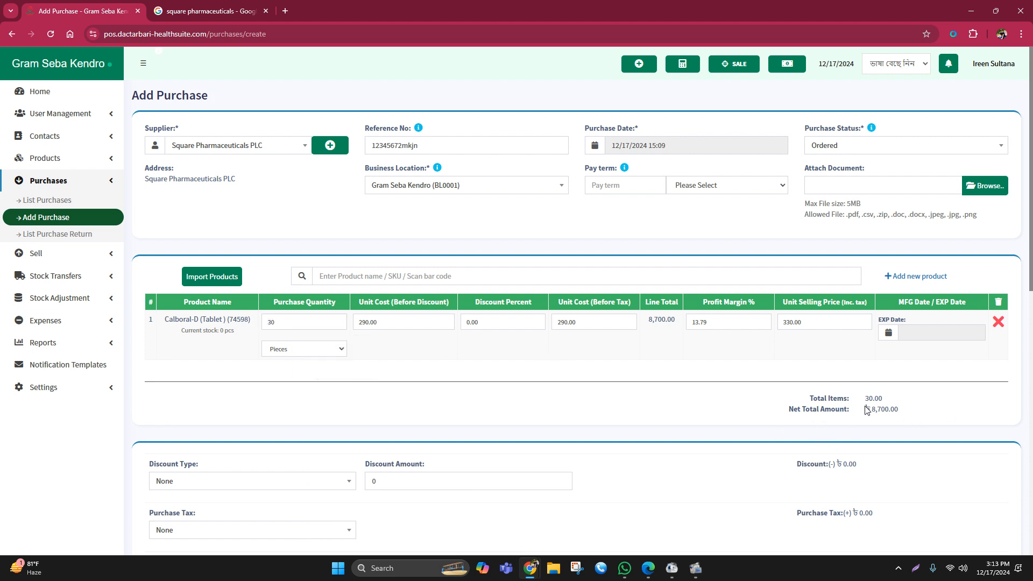
left_click_drag(870, 410, 907, 412)
left_click(521, 359)
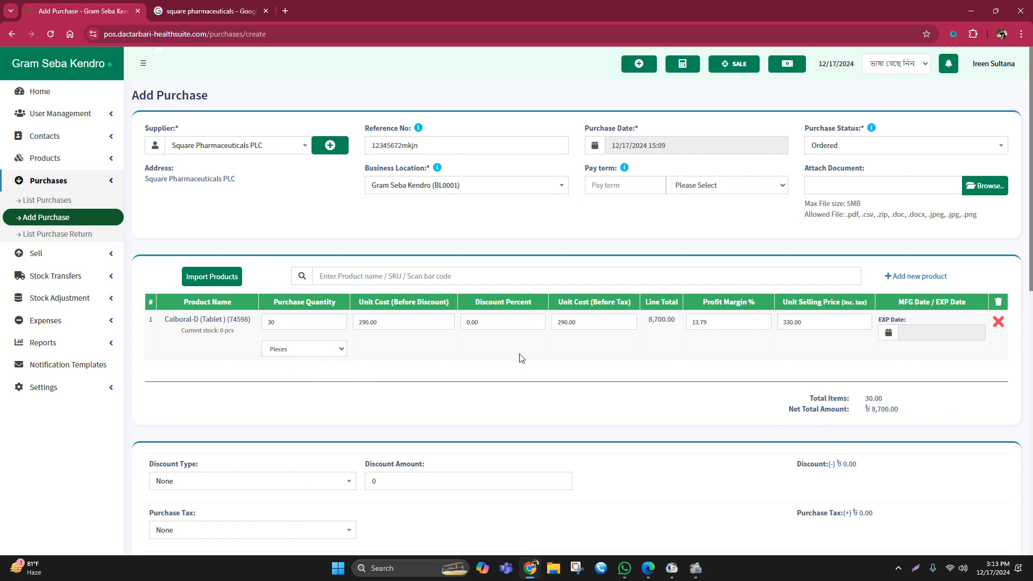
left_click(330, 275)
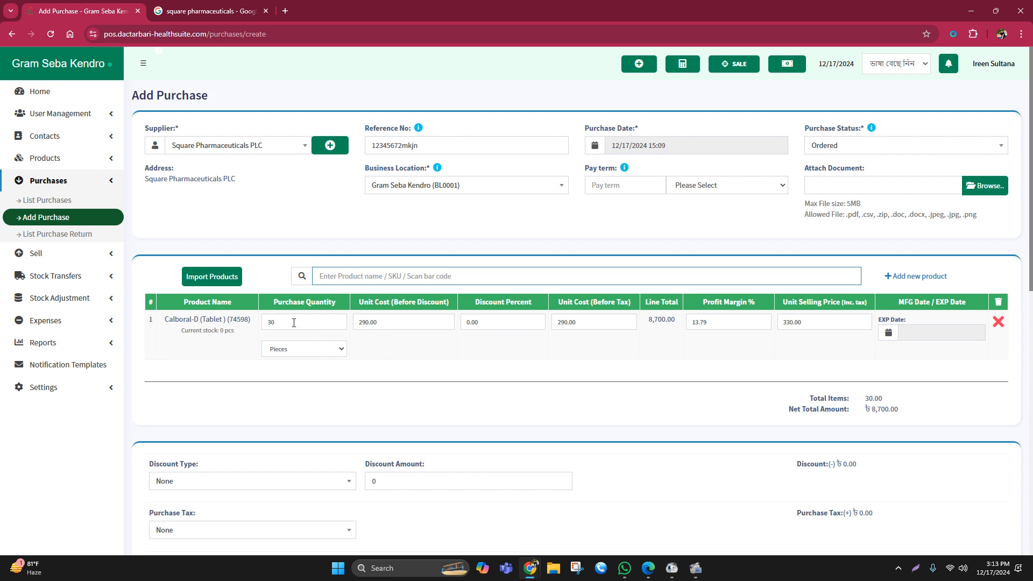
double_click(271, 322)
left_click(412, 354)
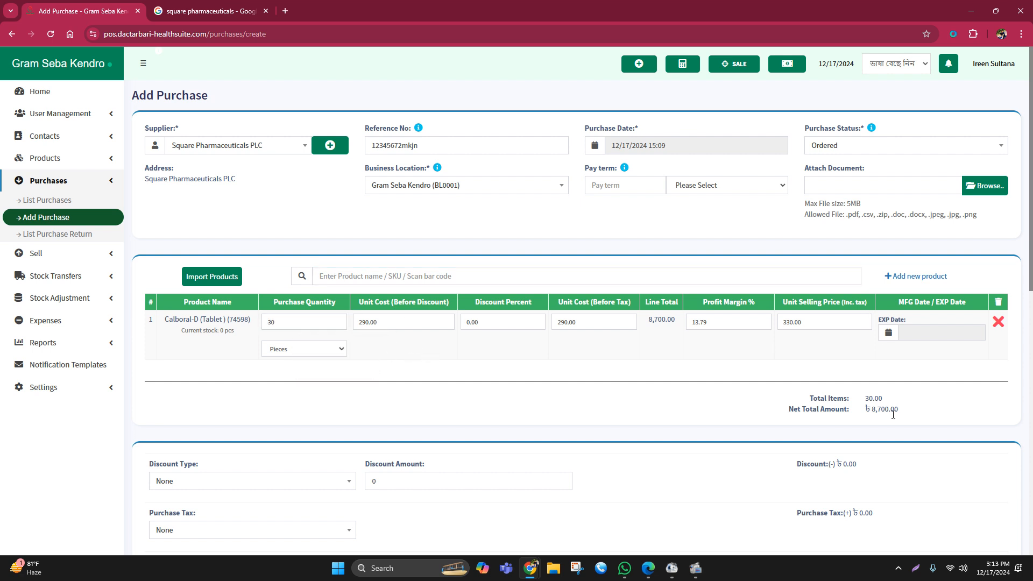
double_click(721, 321)
left_click(718, 360)
double_click(712, 325)
left_click(702, 347)
left_click(331, 271)
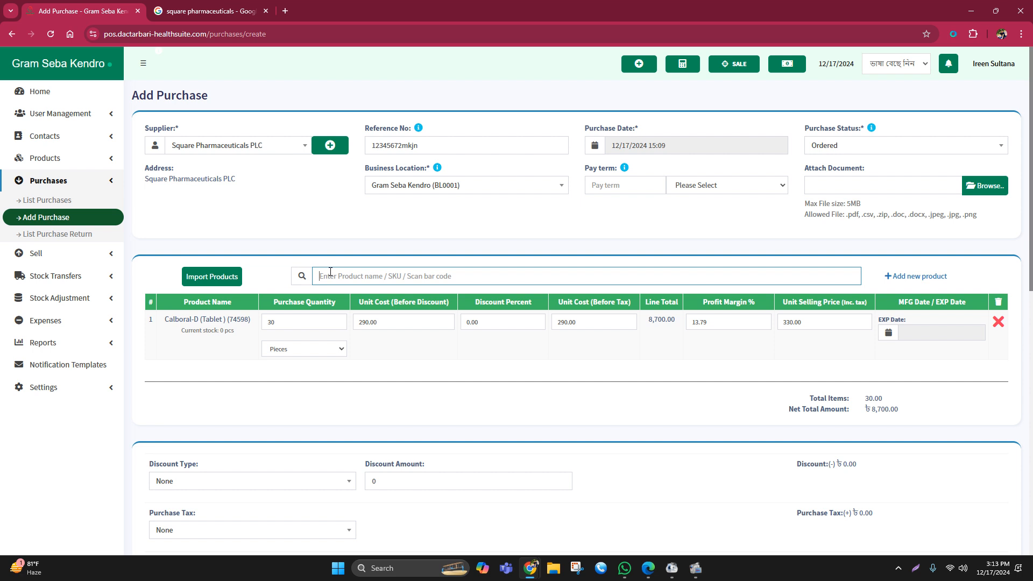
type("me")
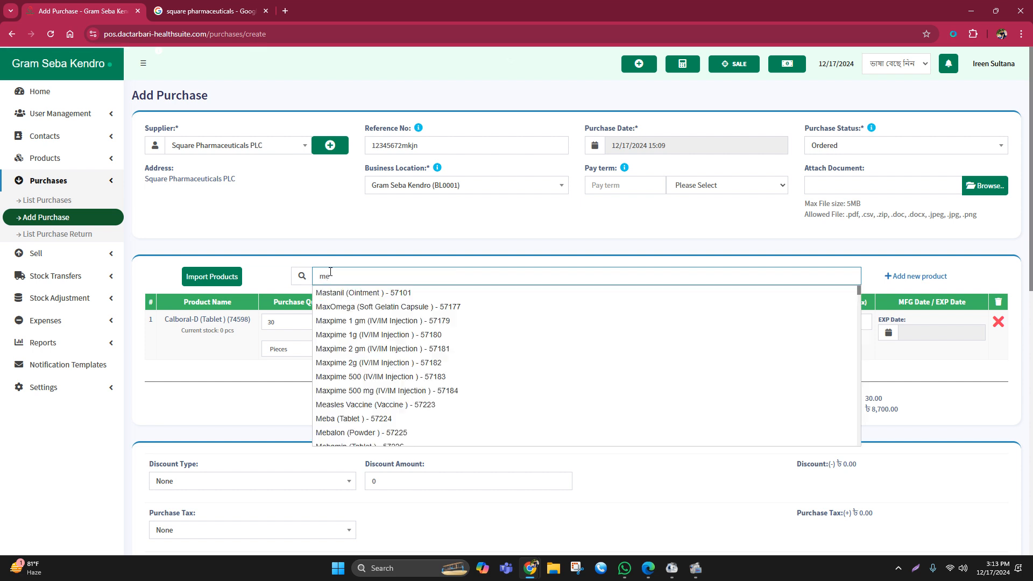
type("x")
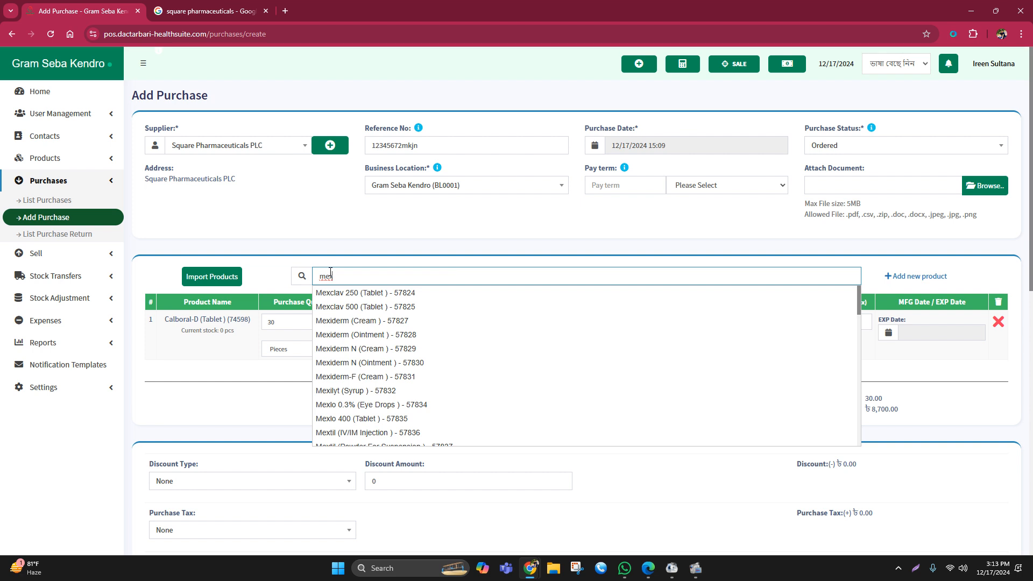
key("BackSpace")
key("BackSpace")
type("ax")
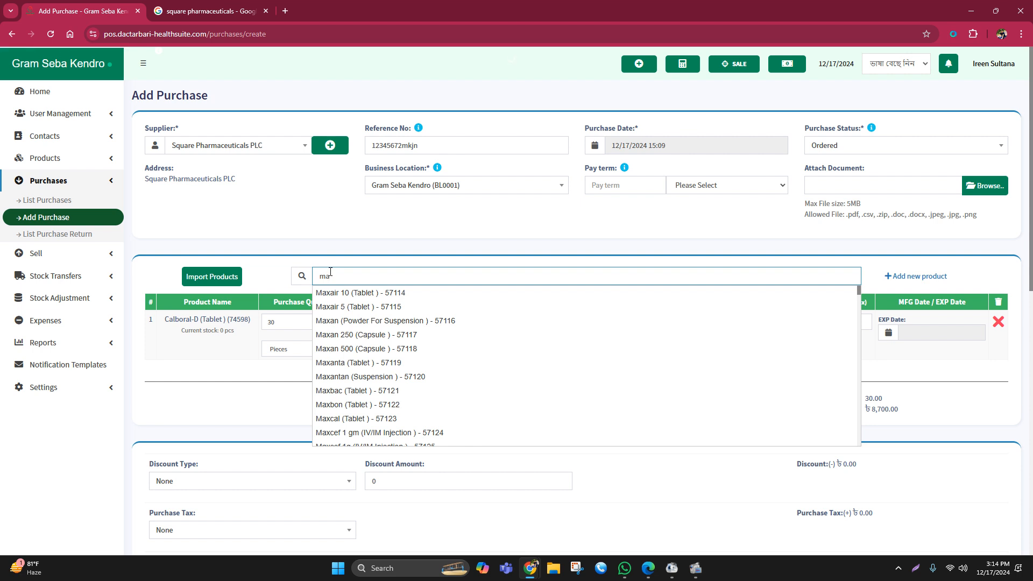
key("BackSpace")
key("BackSpace")
- Search the products for "fexo" and add Fexo 60 (Tablet) to the purchase
type("fexo")
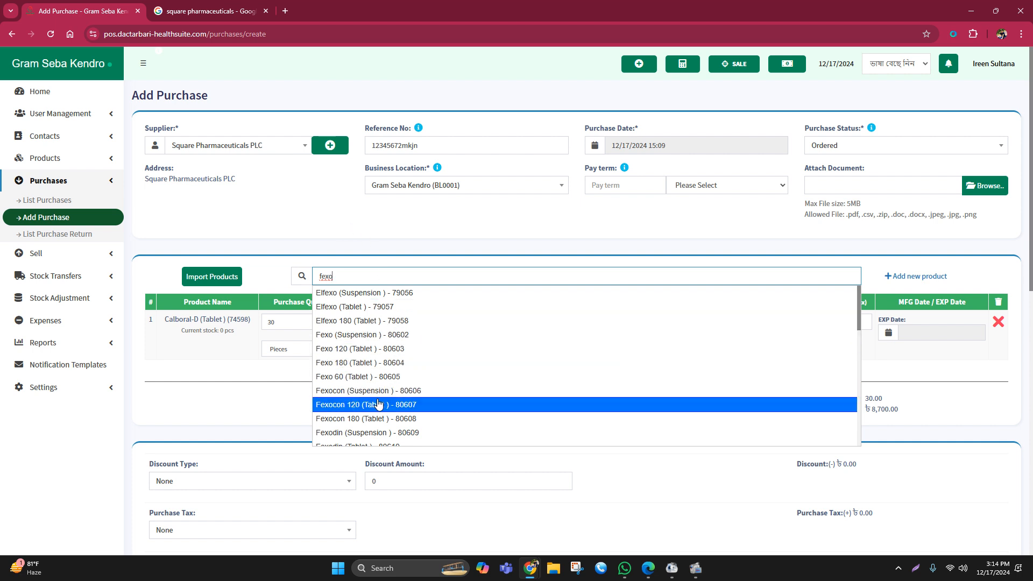
scroll(379, 377, "down", 3)
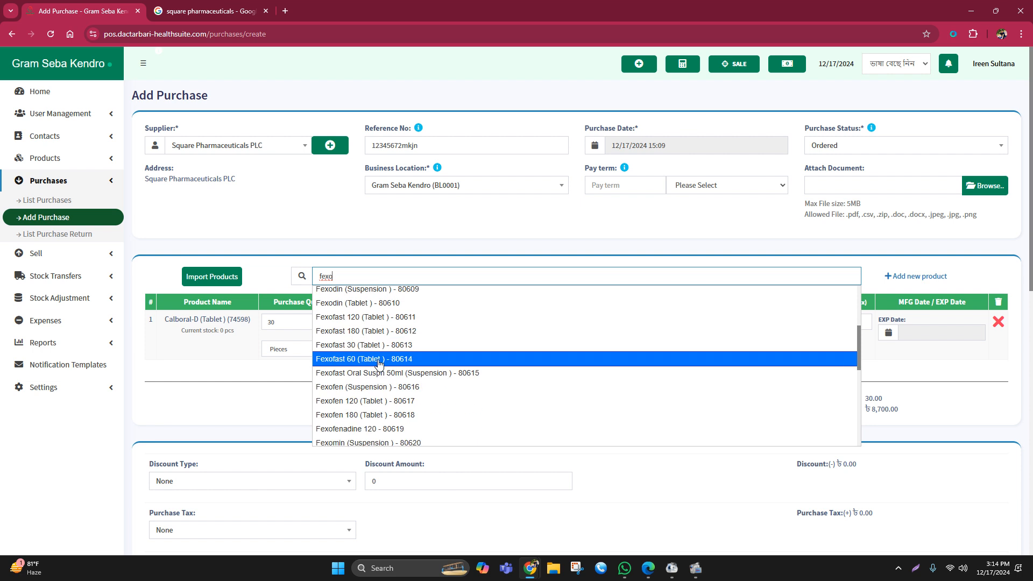
scroll(374, 363, "up", 3)
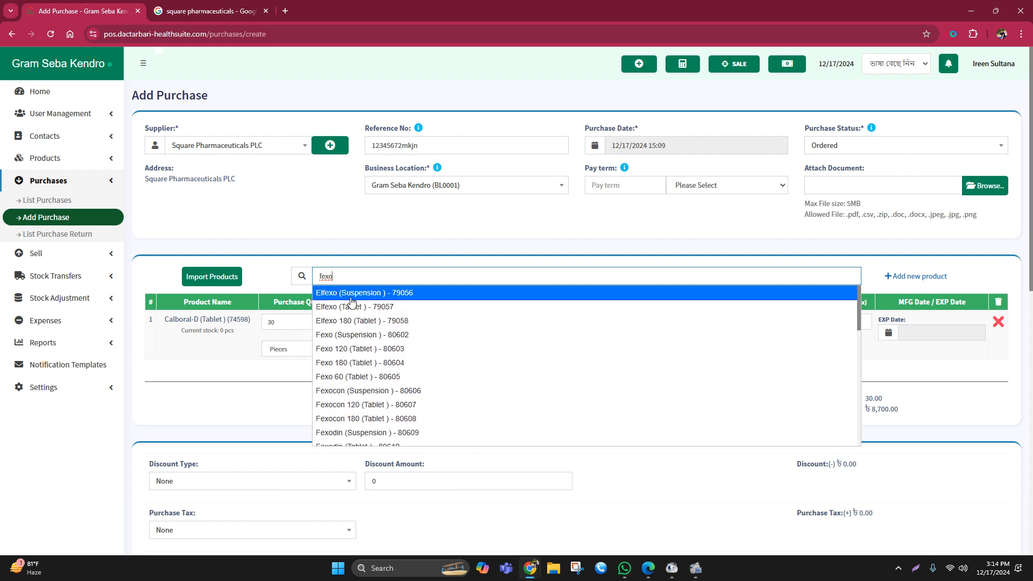
left_click(367, 375)
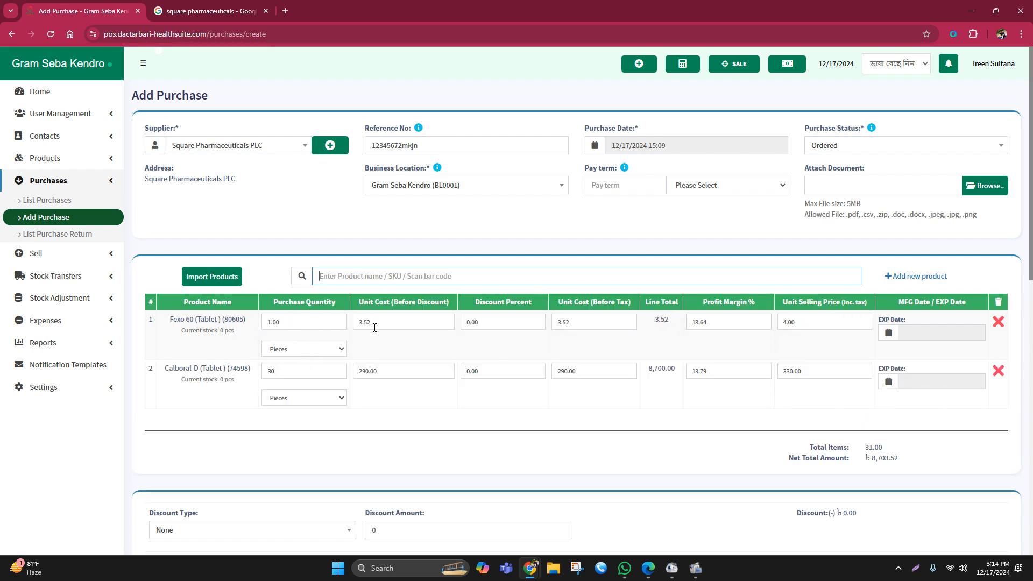
- Check the unit cost and selling price of Fexo 60 and set its purchase quantity to 10000 pieces
left_click(358, 323)
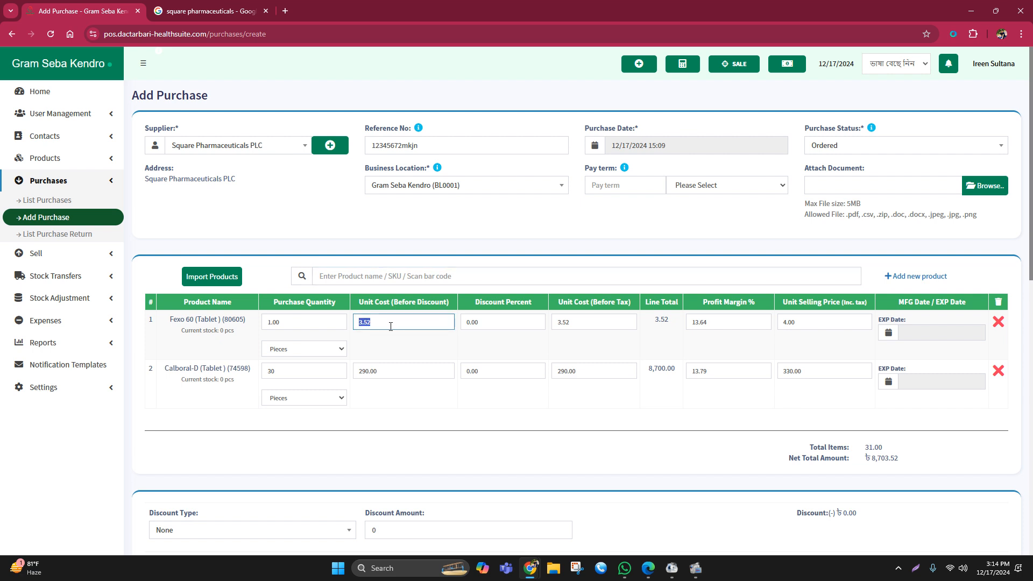
left_click(787, 322)
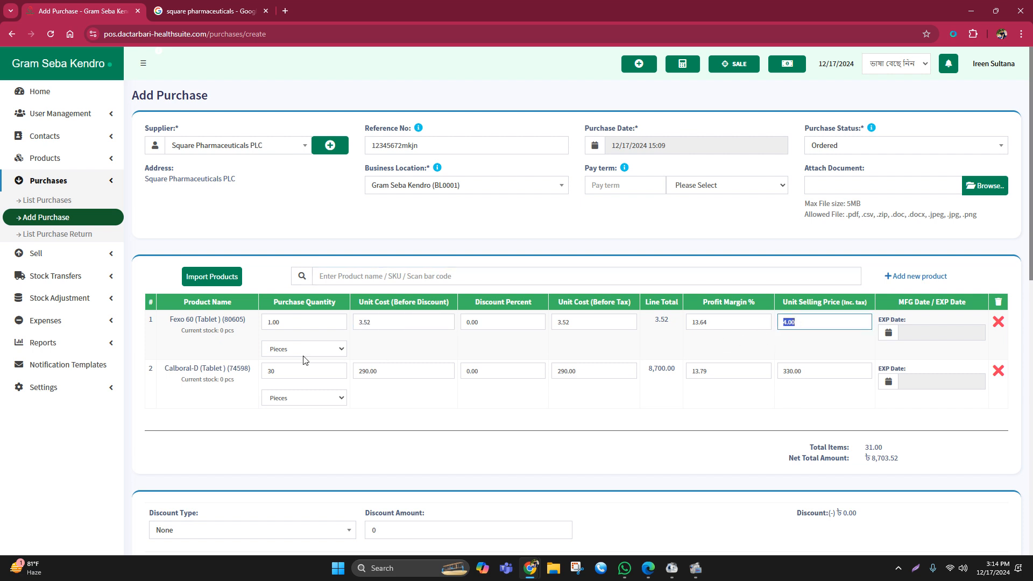
left_click(290, 323)
type("1")
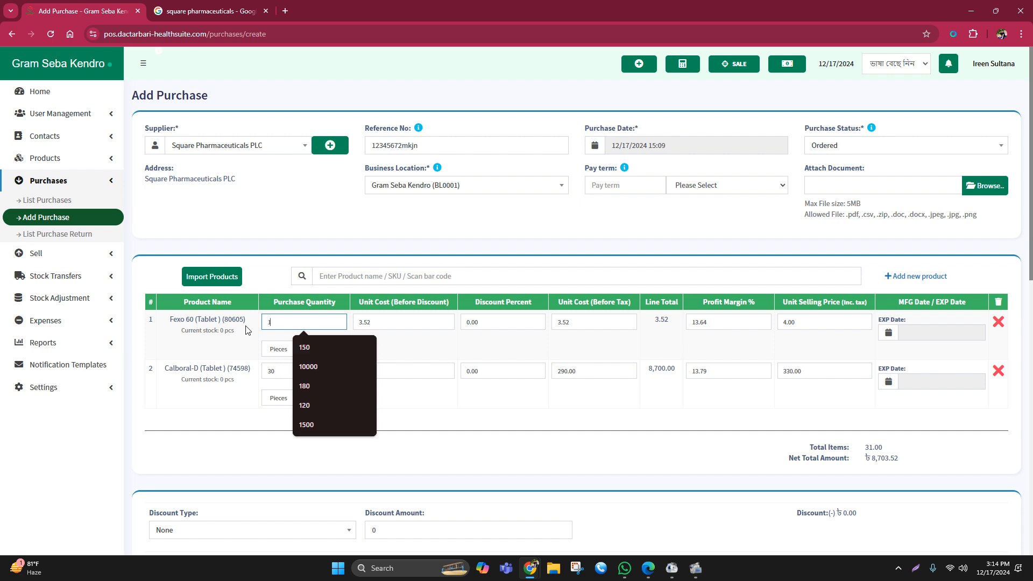
type("0000")
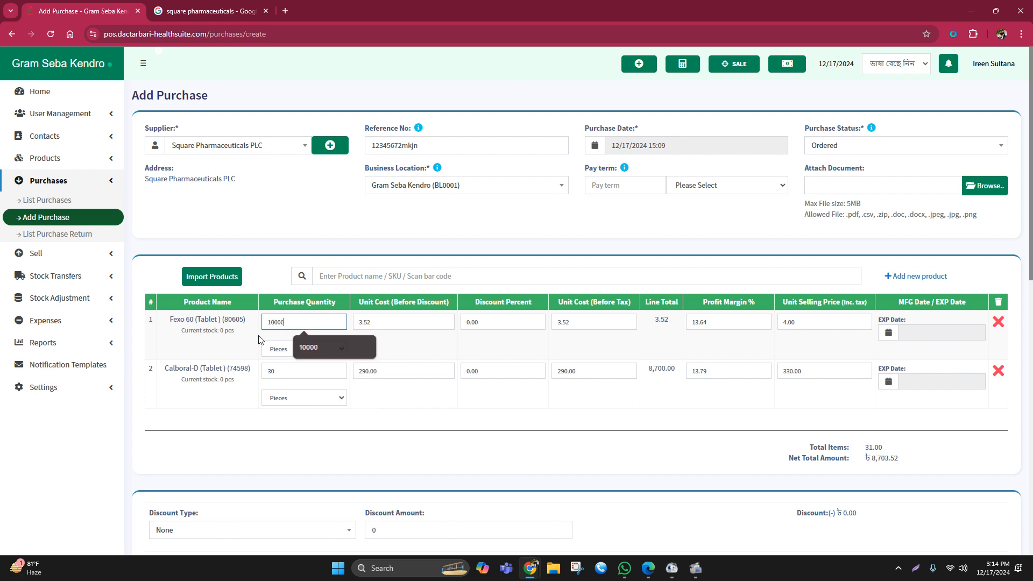
left_click(394, 399)
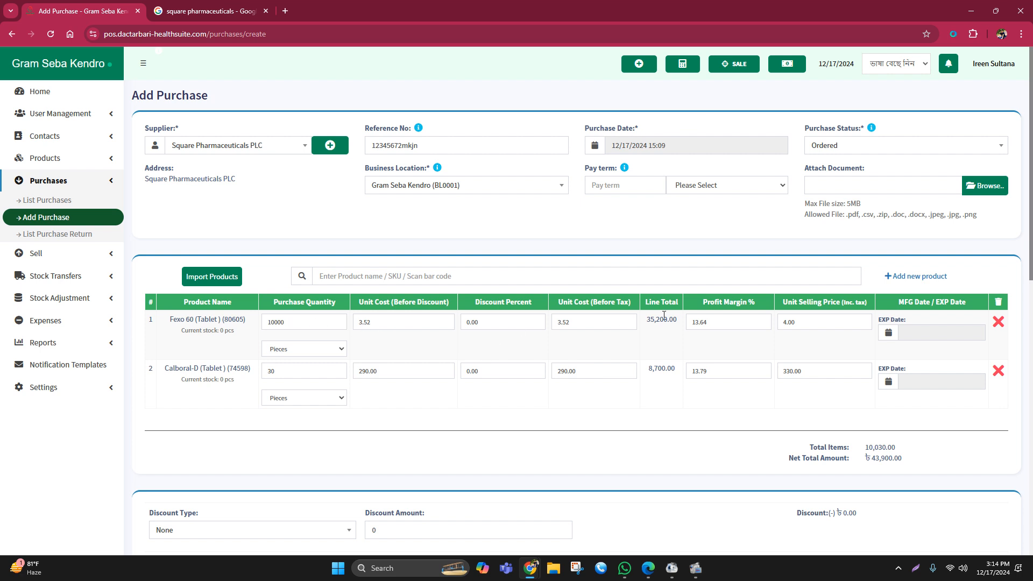
- Review the line total, quantity and unit of Fexo 60, and the product name in the Calboral-D row
left_click_drag(640, 319, 684, 326)
left_click(661, 347)
double_click(295, 322)
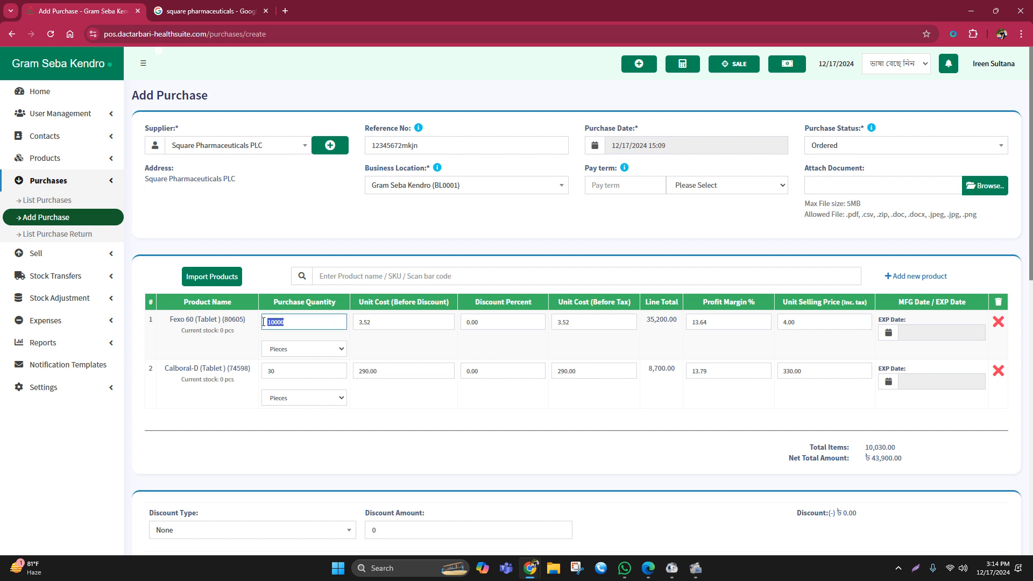
left_click(366, 350)
left_click(292, 351)
left_click(412, 348)
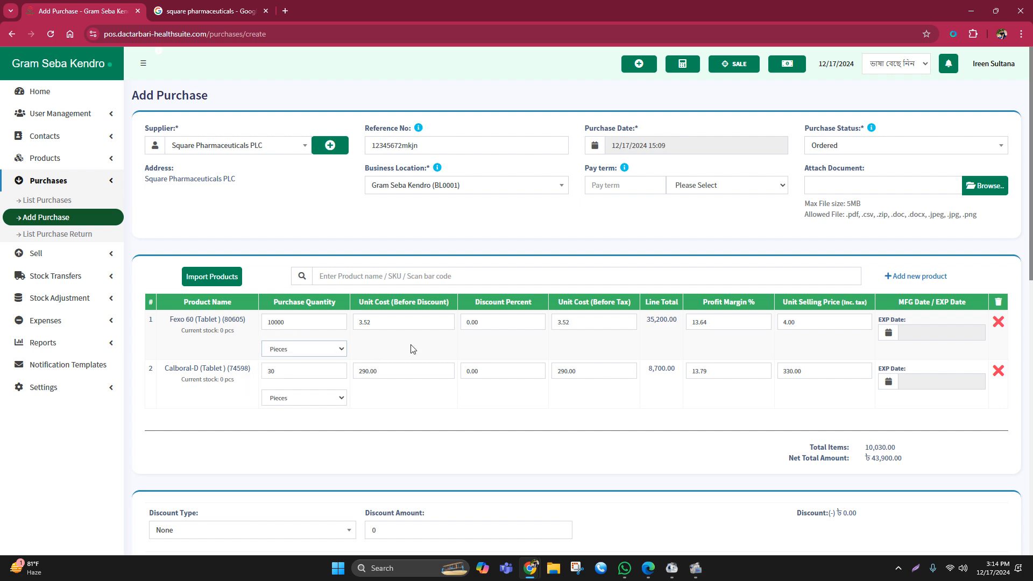
left_click(412, 349)
left_click_drag(165, 368, 259, 368)
left_click(251, 387)
- Search the products for "alatrol" and add Alatrol 10 (Tablet) to the purchase
left_click(340, 277)
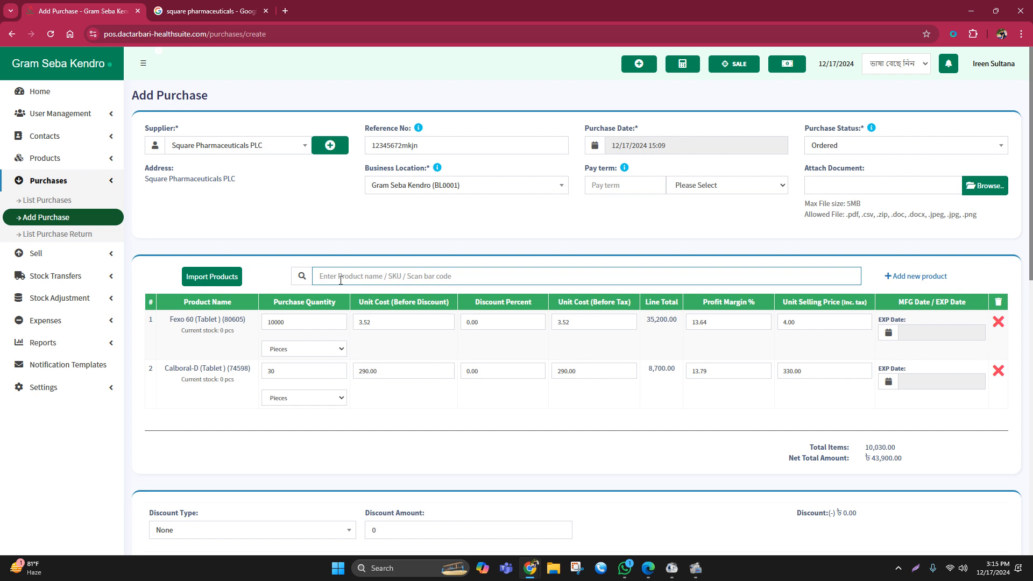
type("ala")
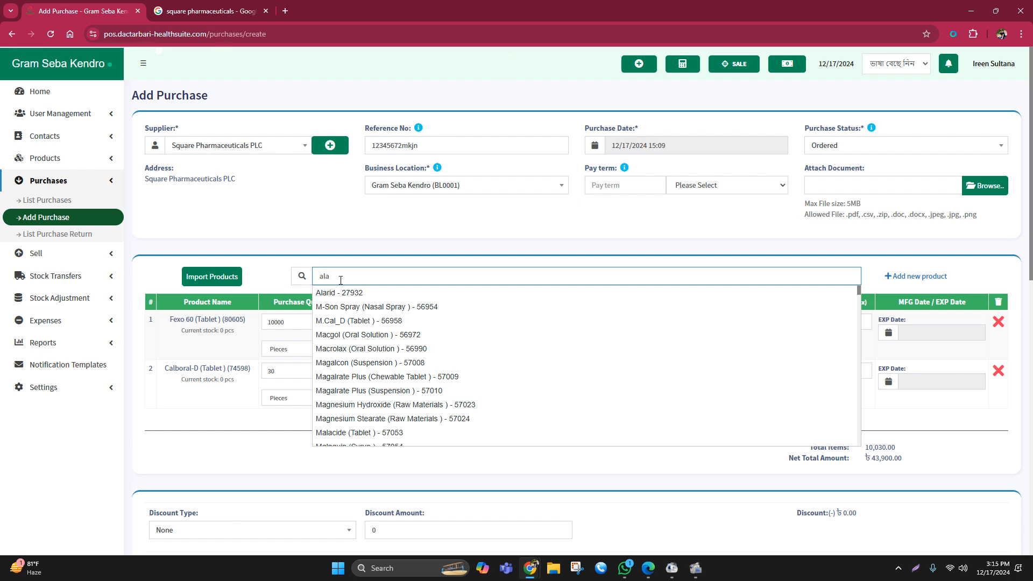
type("t")
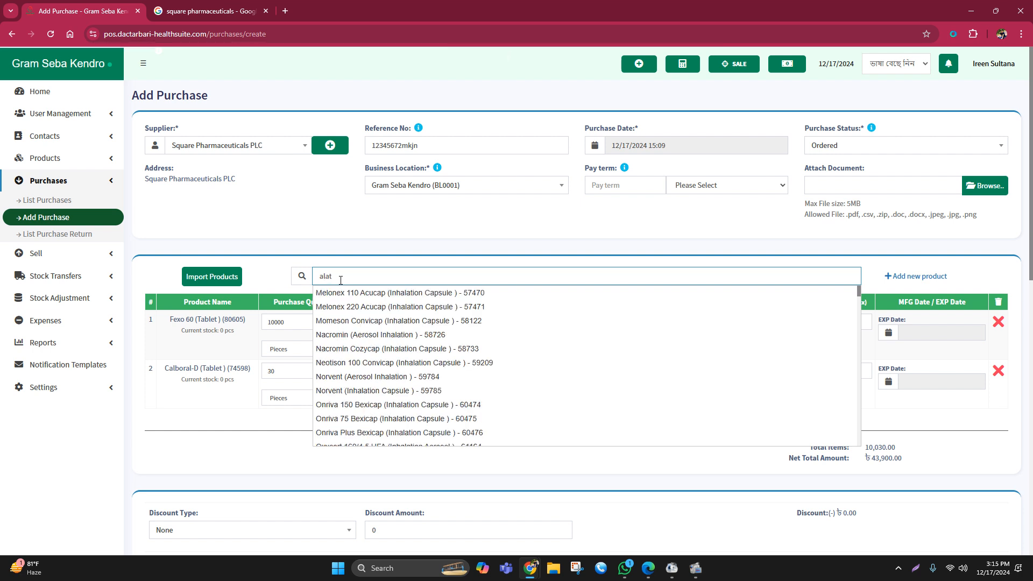
type("rol")
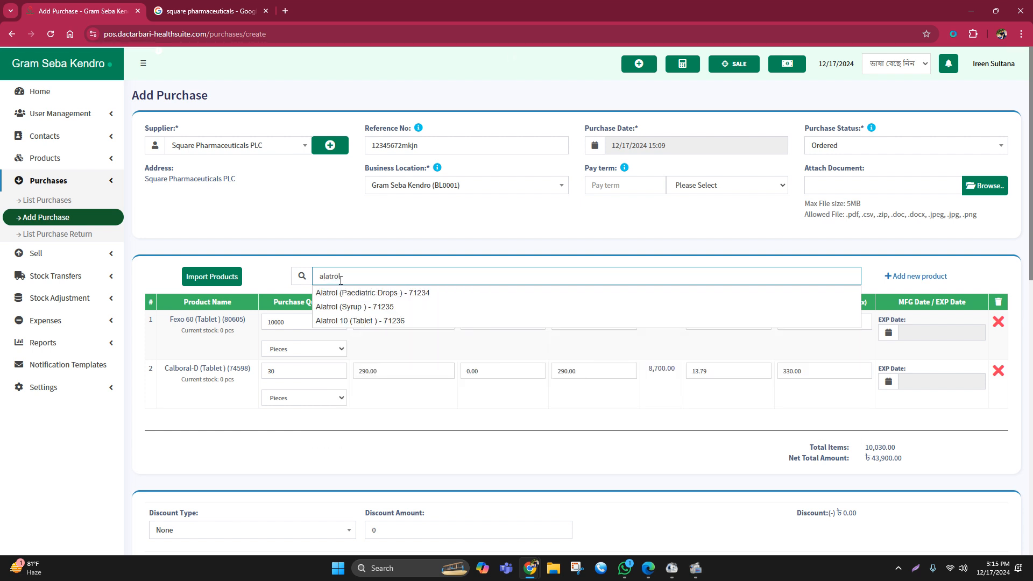
left_click(370, 321)
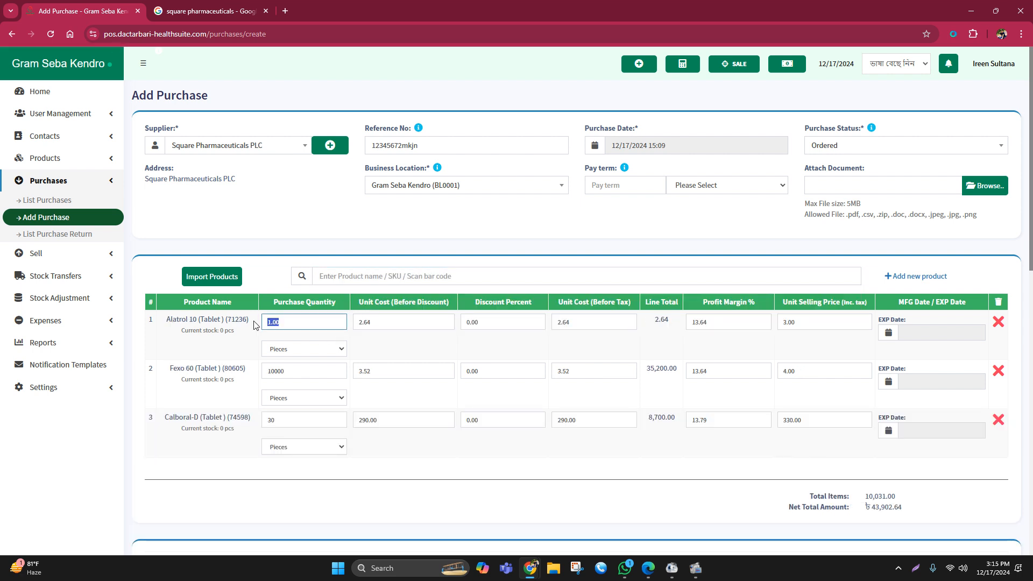
- Set the purchase quantity of Alatrol 10 to 500 pieces and check its unit cost and selling price
type("500")
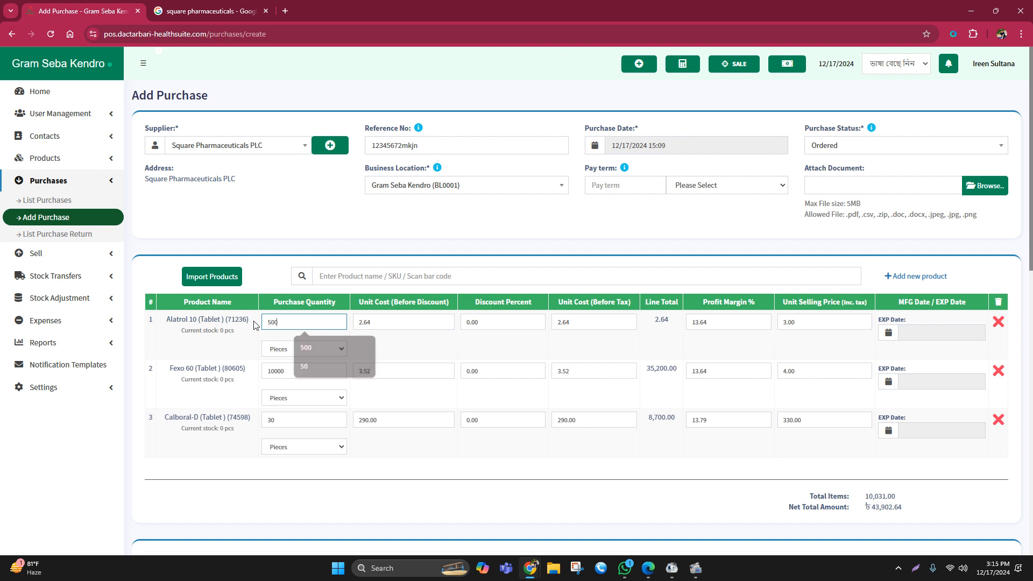
left_click(412, 347)
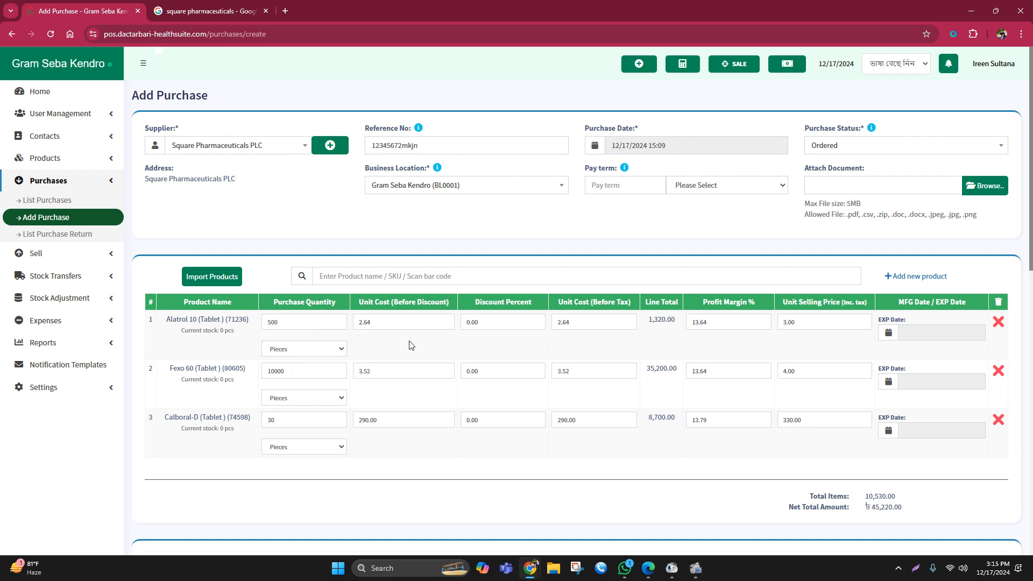
left_click(363, 321)
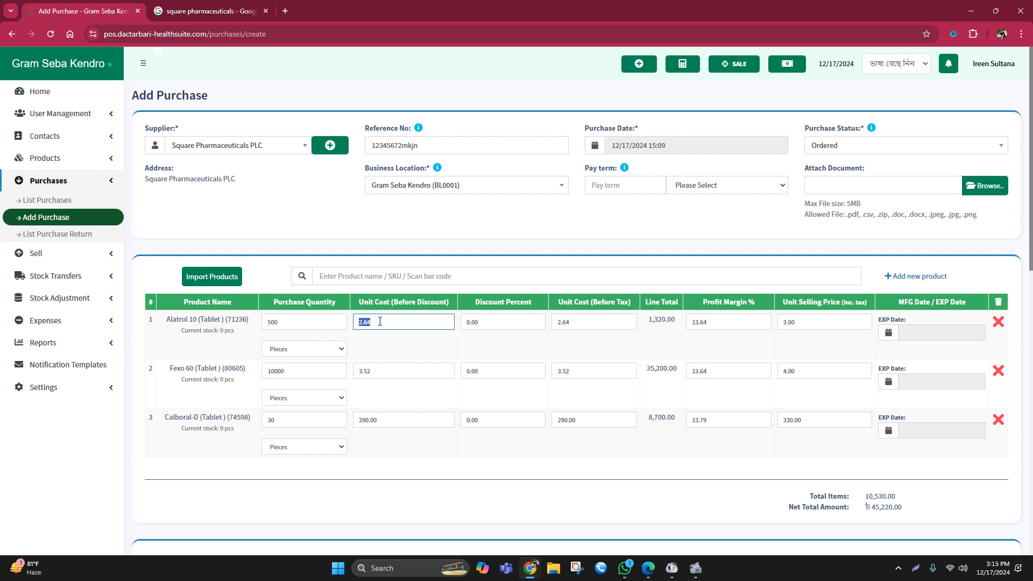
left_click(796, 325)
left_click(717, 354)
scroll(654, 417, "down", 1)
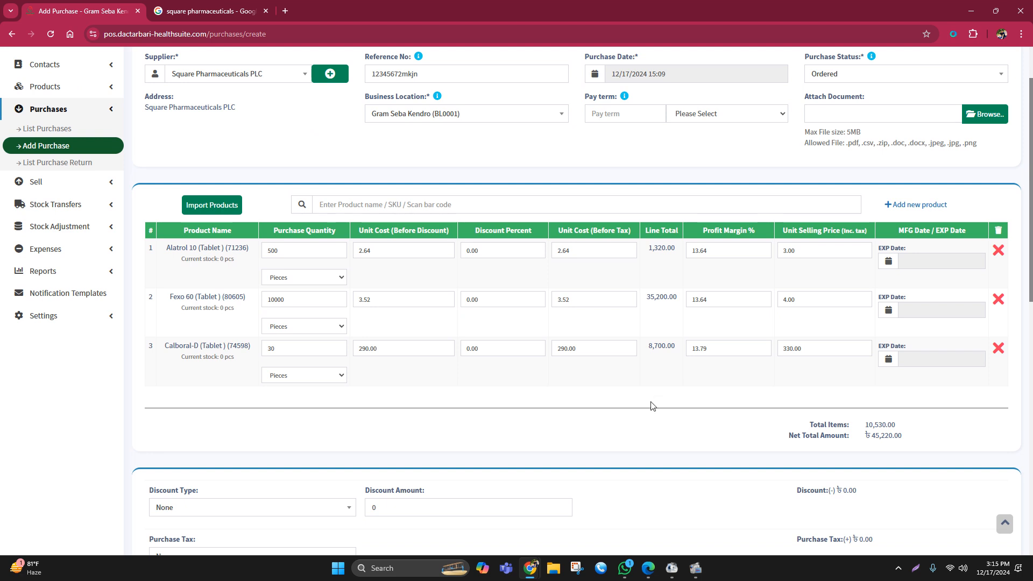
- Review the total items and net total amount below the purchase's product lines
scroll(652, 406, "down", 1)
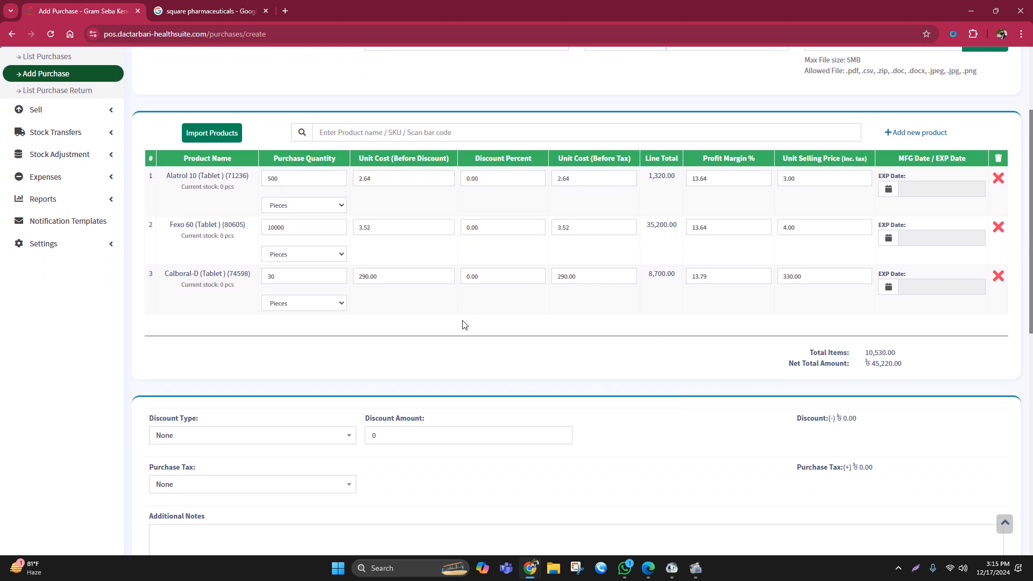
scroll(464, 326, "up", 1)
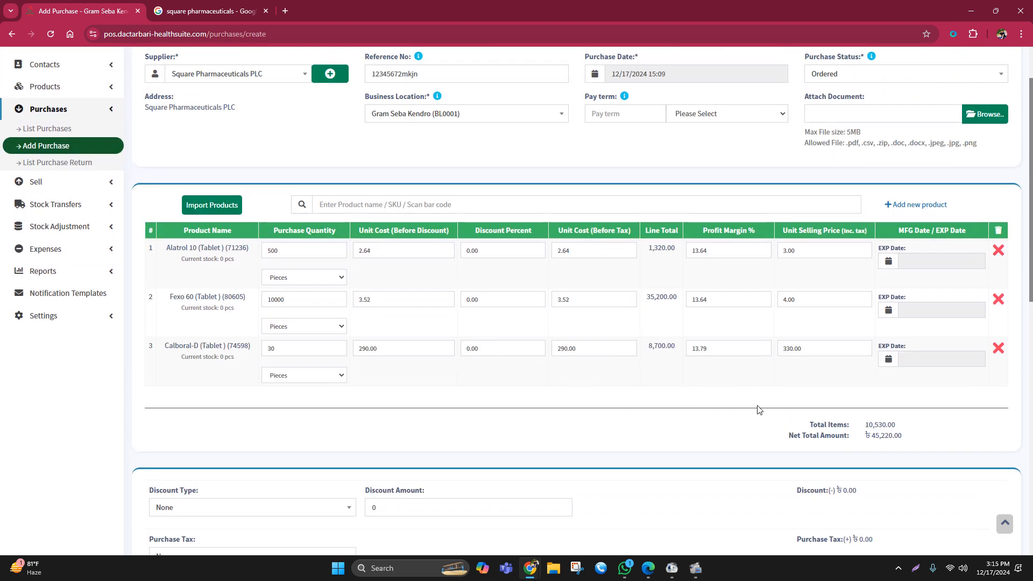
left_click_drag(872, 435, 925, 443)
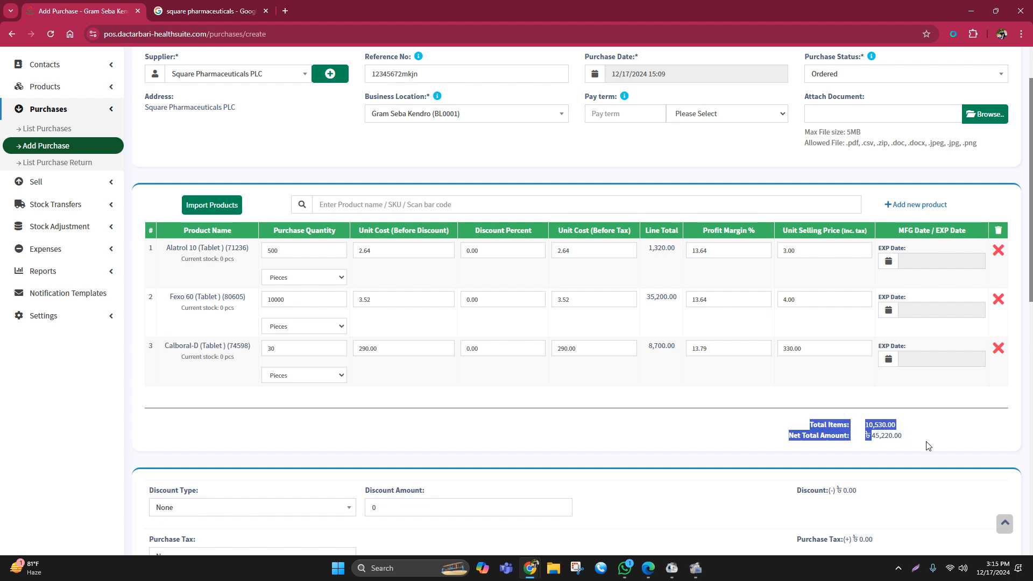
left_click(889, 454)
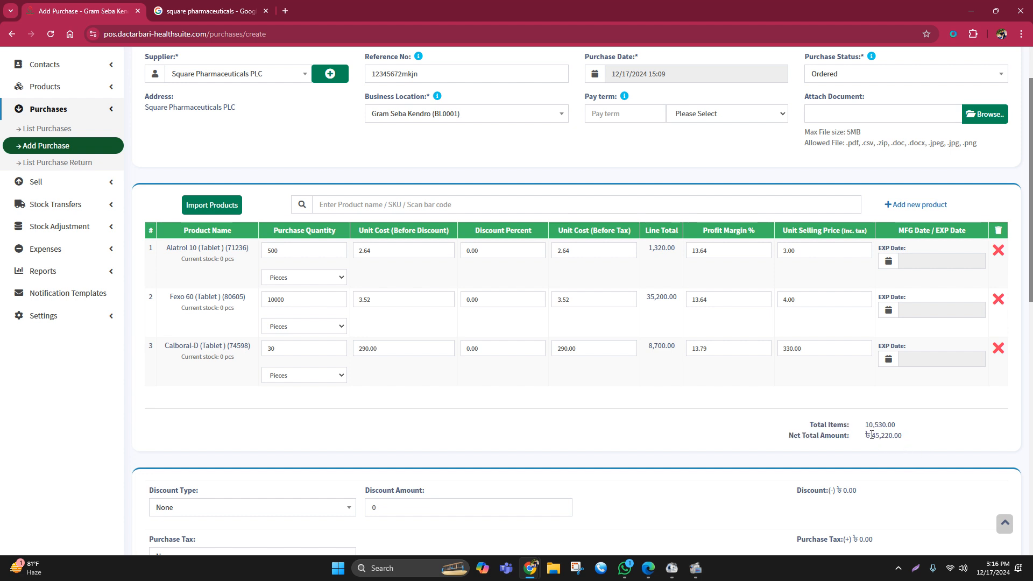
left_click_drag(871, 433, 908, 440)
scroll(506, 392, "down", 2)
left_click(491, 376)
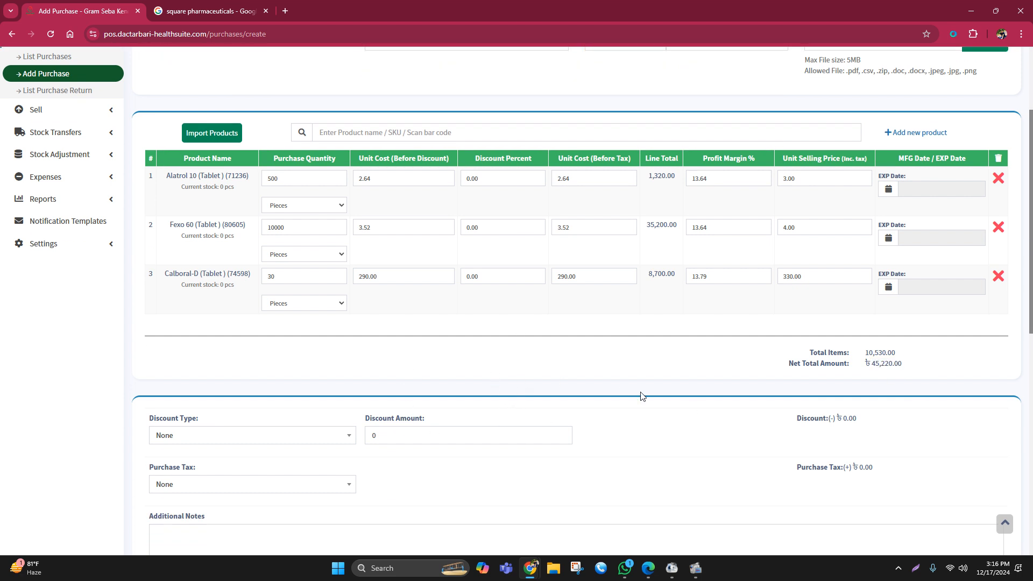
- Apply a fixed discount of 220 to the purchase and check the resulting discount figure
left_click(240, 437)
left_click(279, 356)
left_click(228, 438)
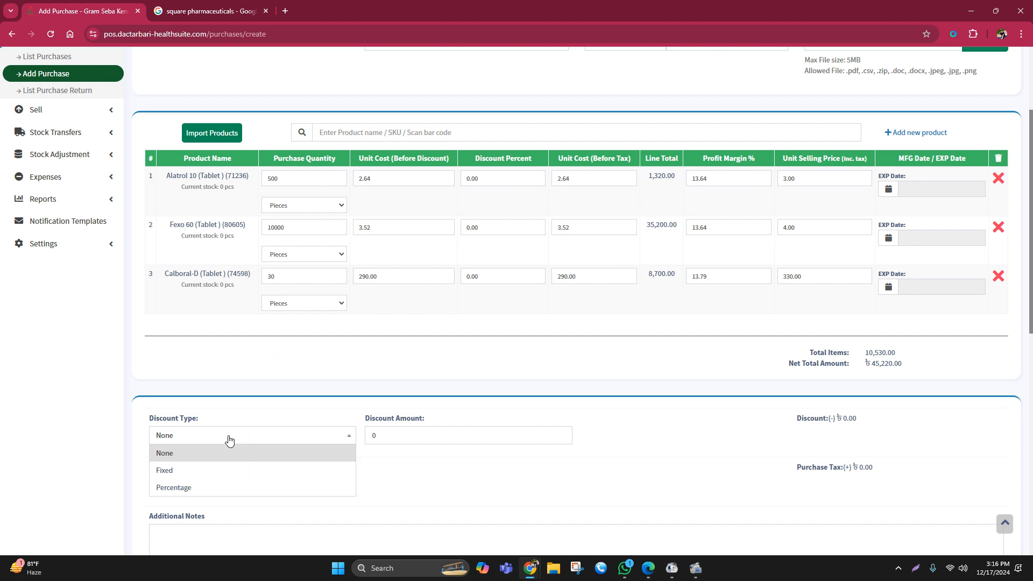
left_click(195, 471)
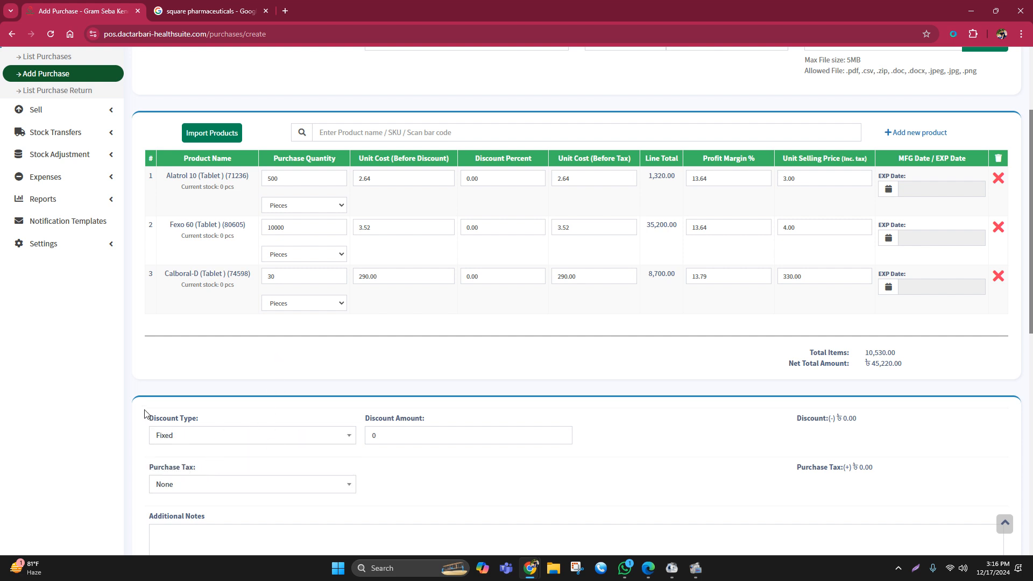
left_click_drag(146, 415, 222, 419)
left_click(246, 440)
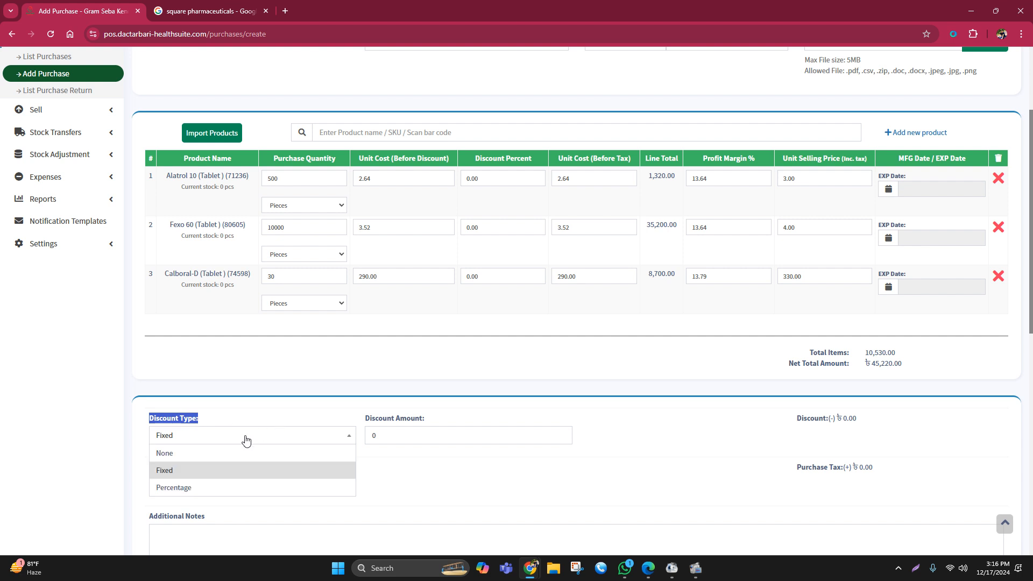
left_click(182, 471)
key("Tab")
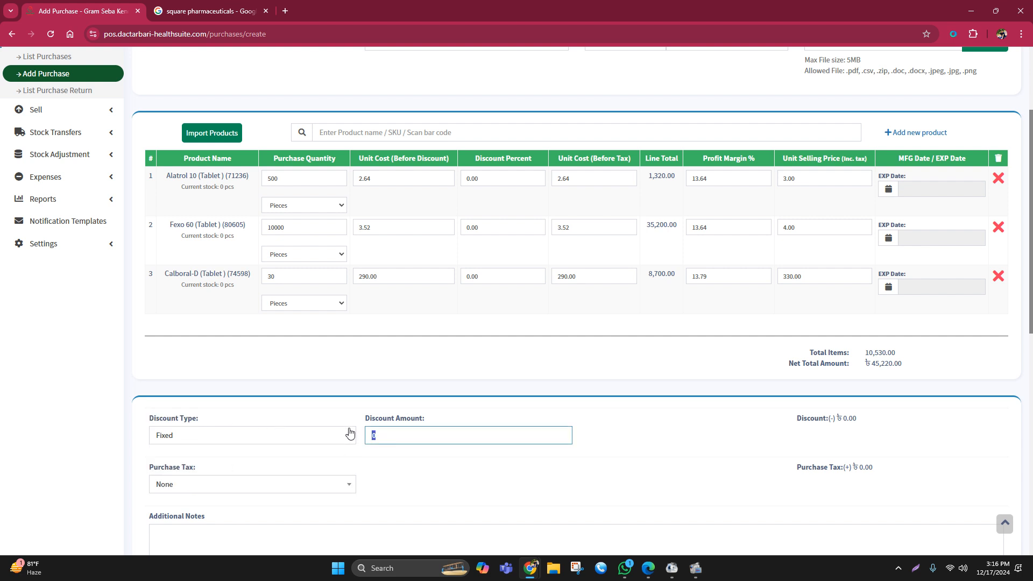
type("220")
left_click(670, 490)
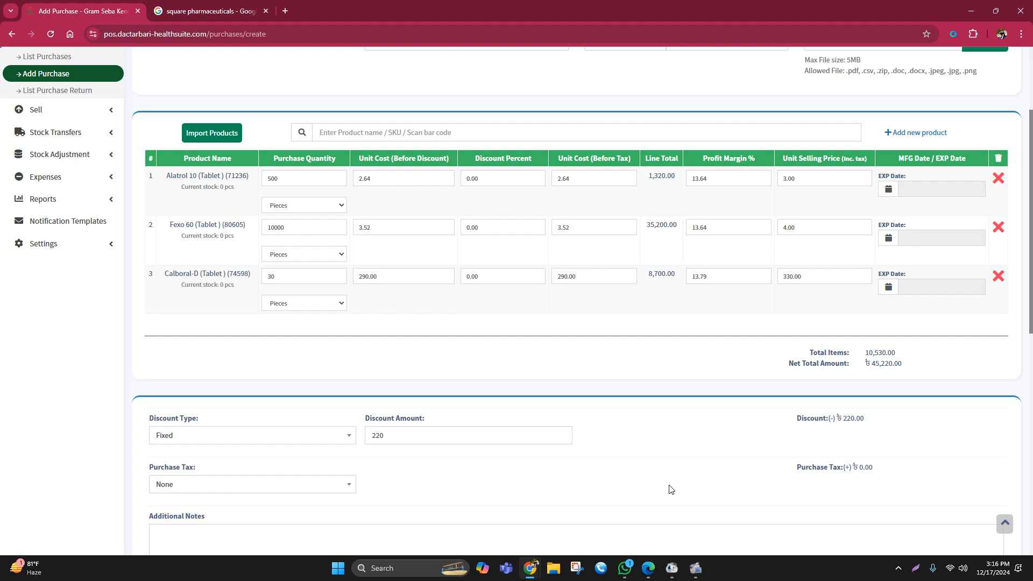
left_click_drag(795, 418, 895, 421)
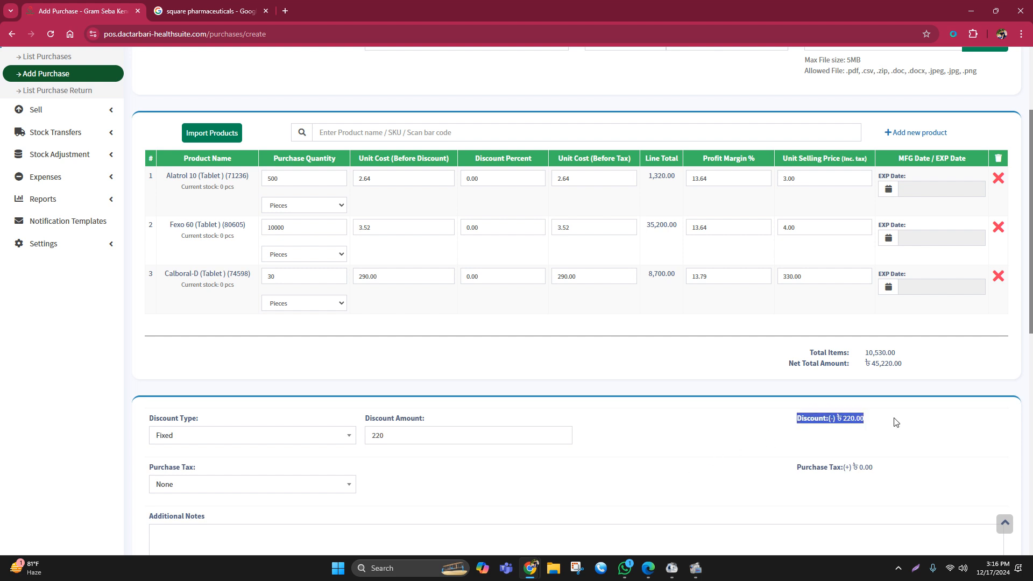
- Check the purchase total and save the purchase without entering a payment
scroll(914, 419, "down", 7)
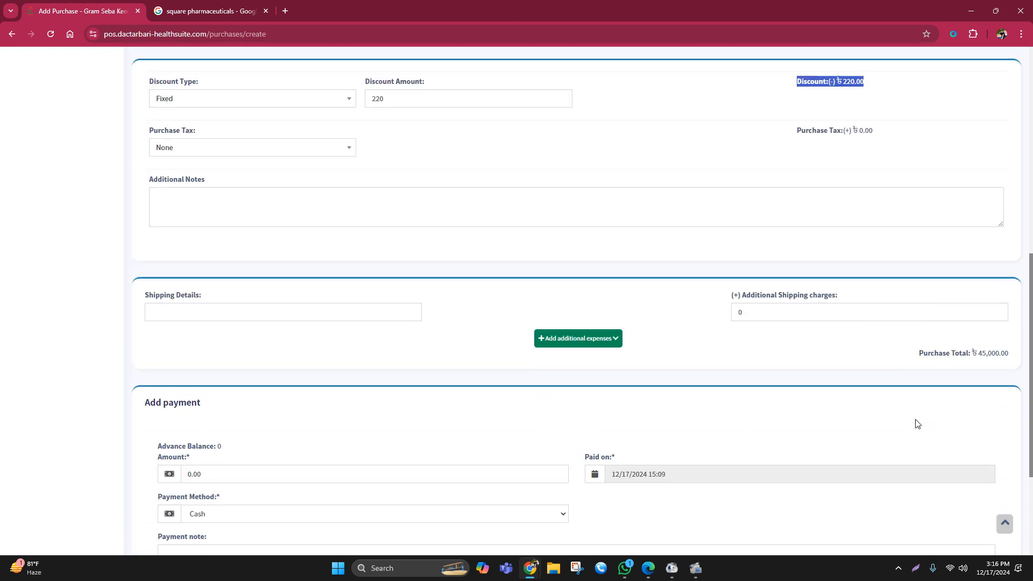
left_click_drag(1010, 331, 895, 340)
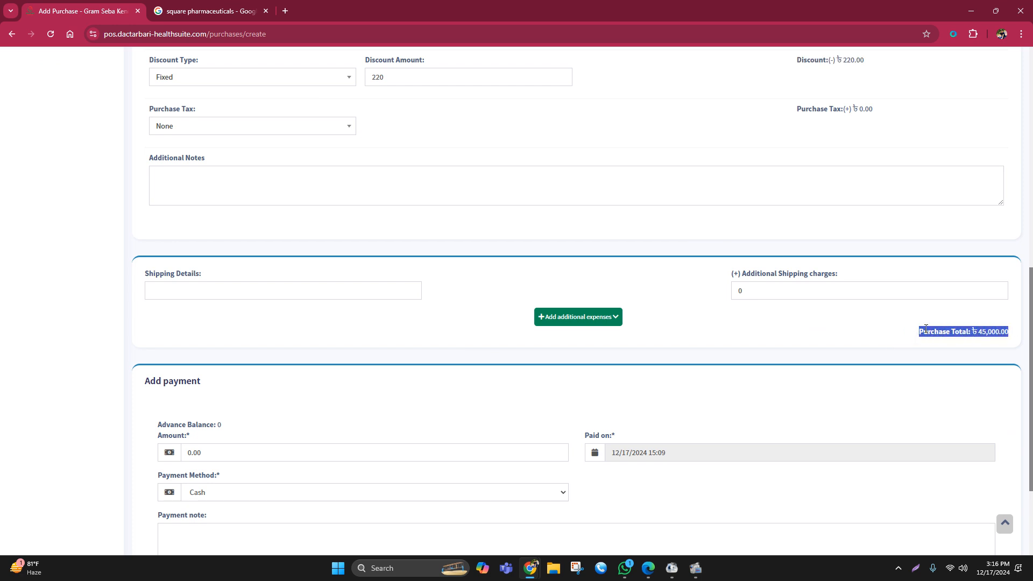
scroll(749, 380, "down", 3)
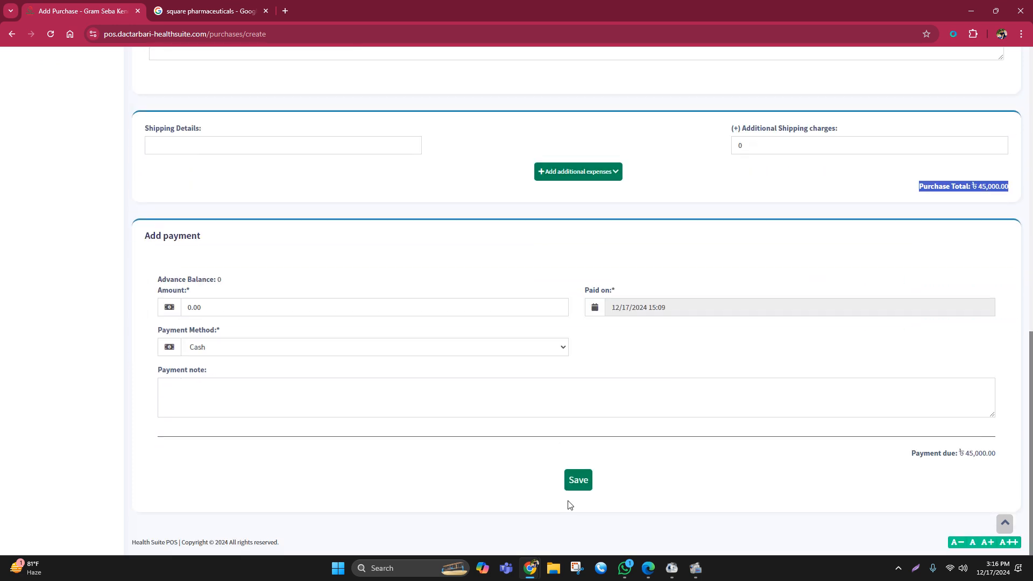
left_click(578, 480)
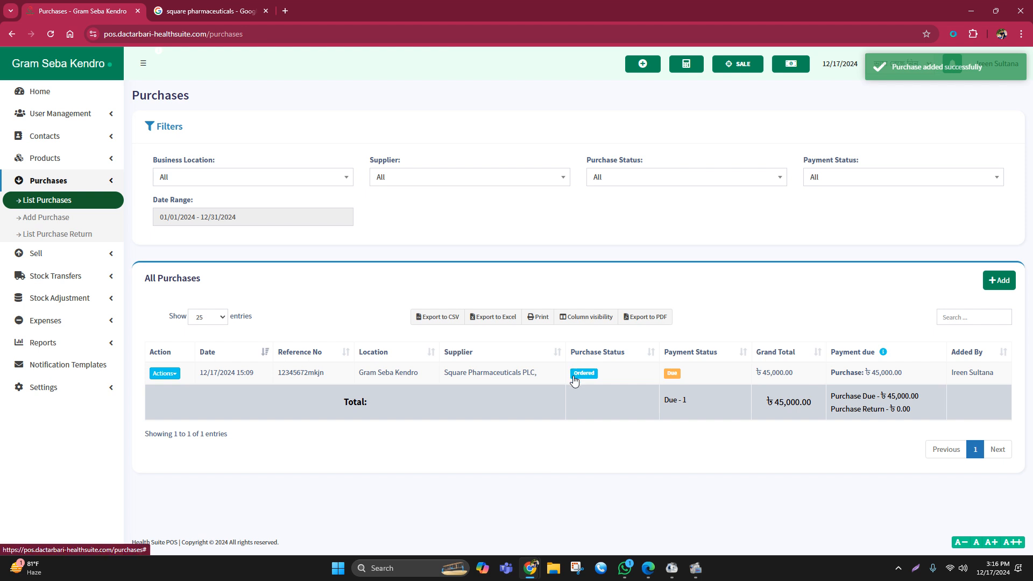
- View the details of the Square Pharmaceuticals PLC purchase in the purchase list, and close them
left_click(164, 372)
left_click(179, 395)
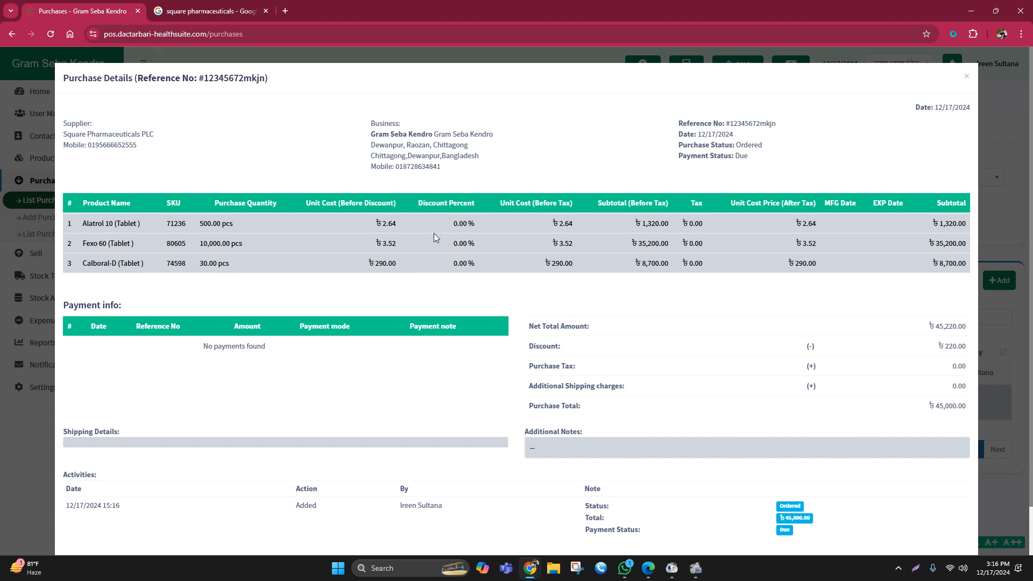
left_click(967, 76)
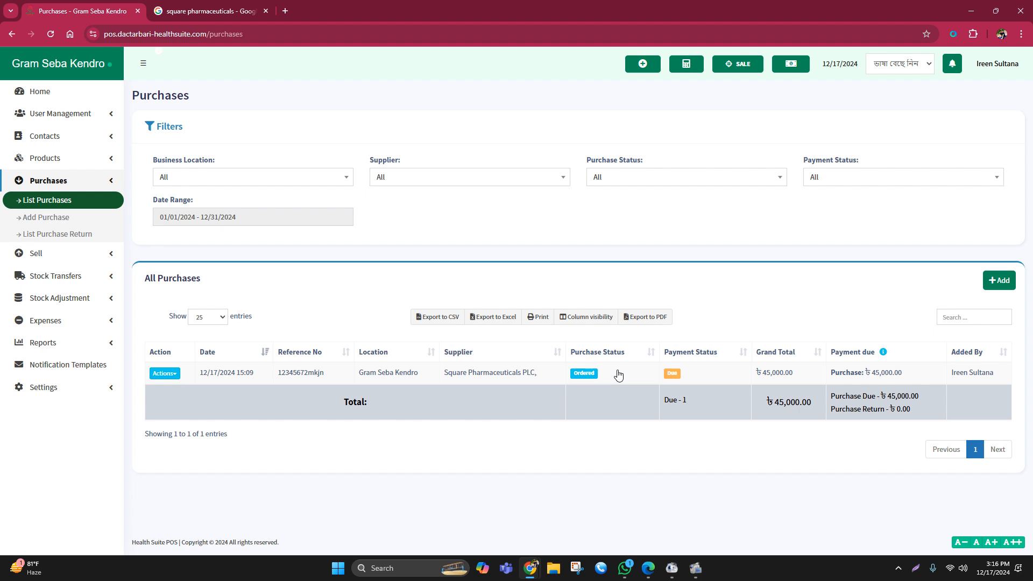
- Update the purchase status of the Square Pharmaceuticals PLC purchase to Received
left_click(584, 373)
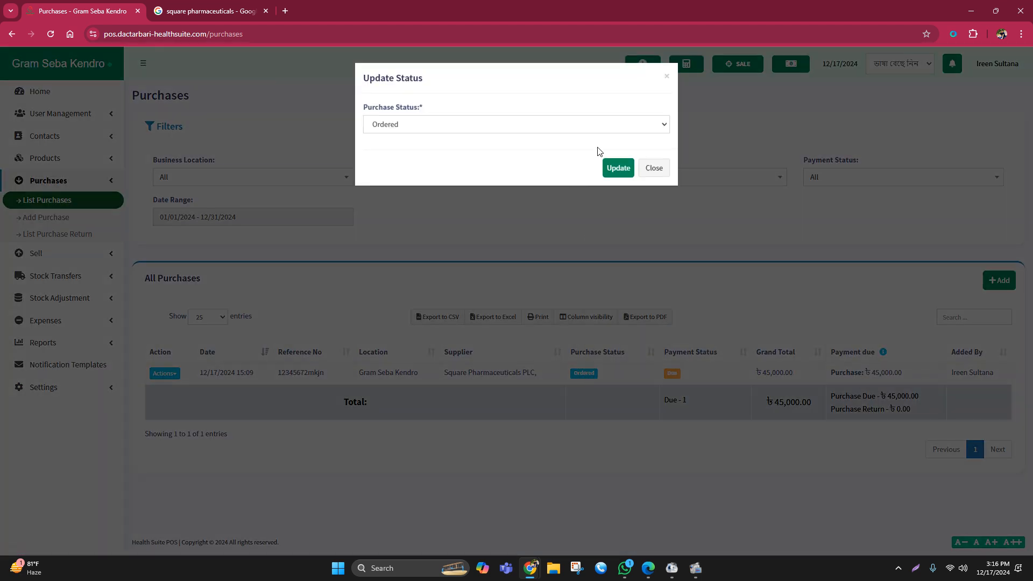
left_click(472, 126)
left_click(397, 153)
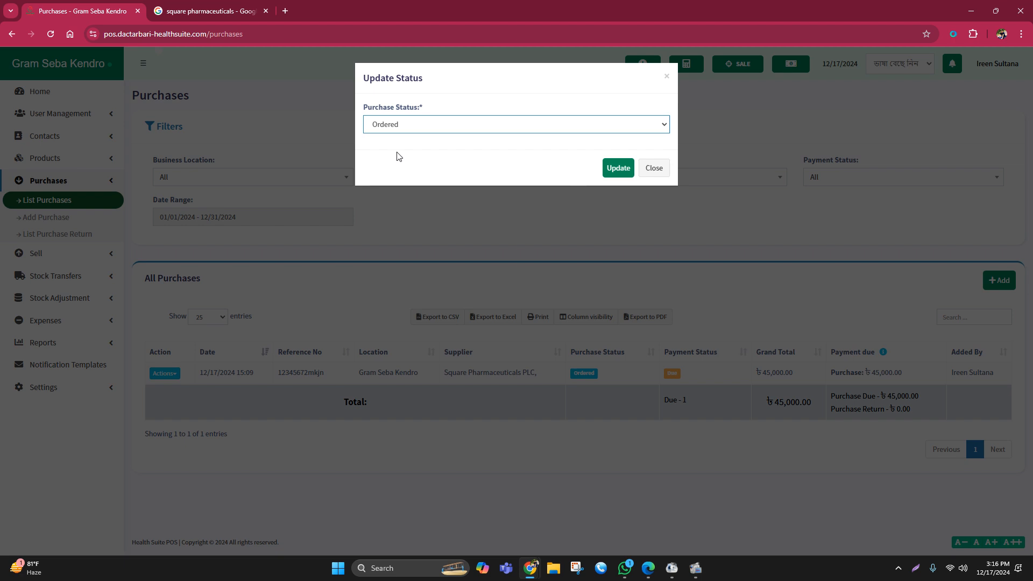
left_click(617, 169)
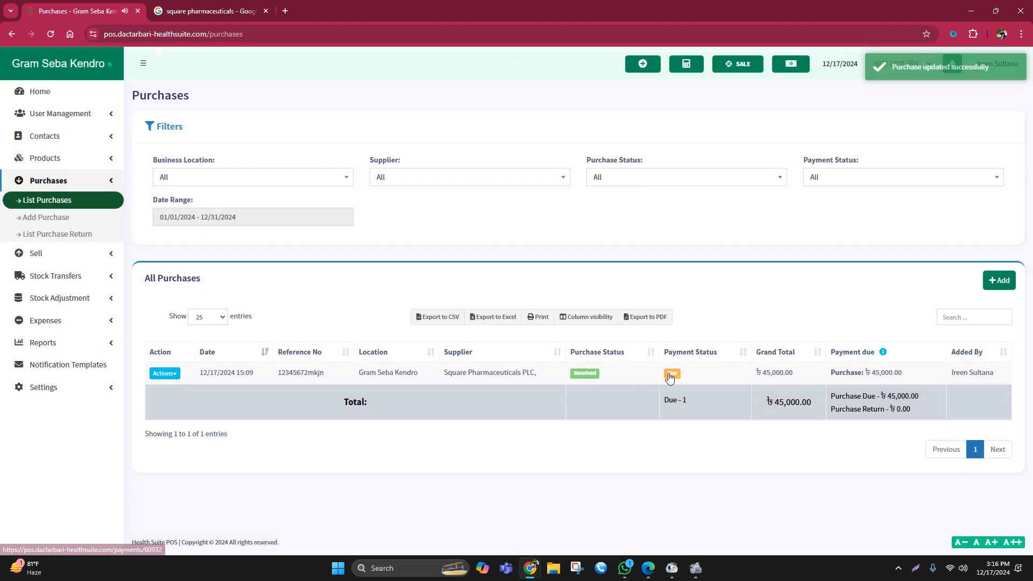
- Add and save a cash payment of 45,000.00 for the due Square Pharmaceuticals PLC purchase
left_click(671, 373)
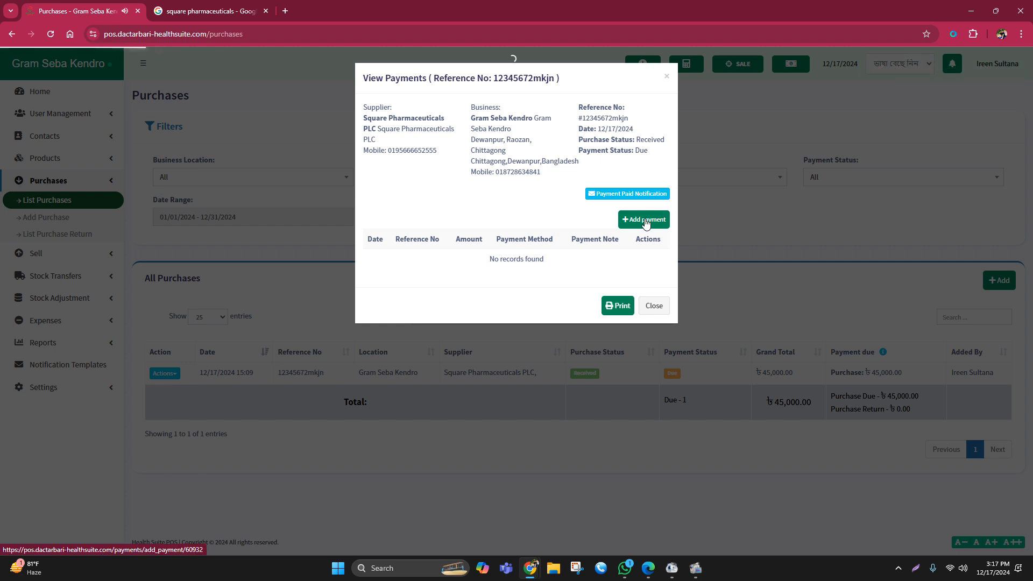
left_click(646, 220)
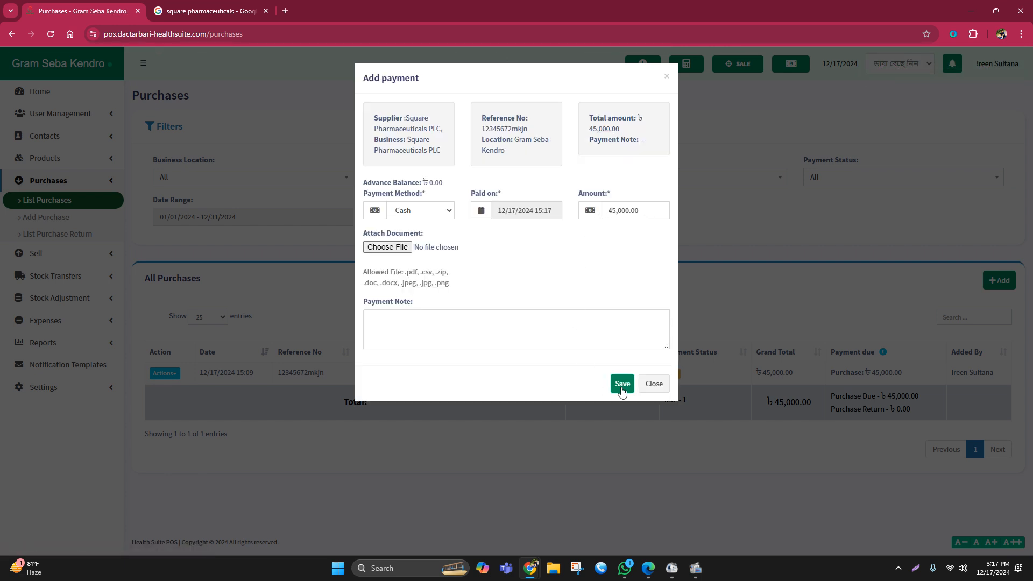
left_click(621, 384)
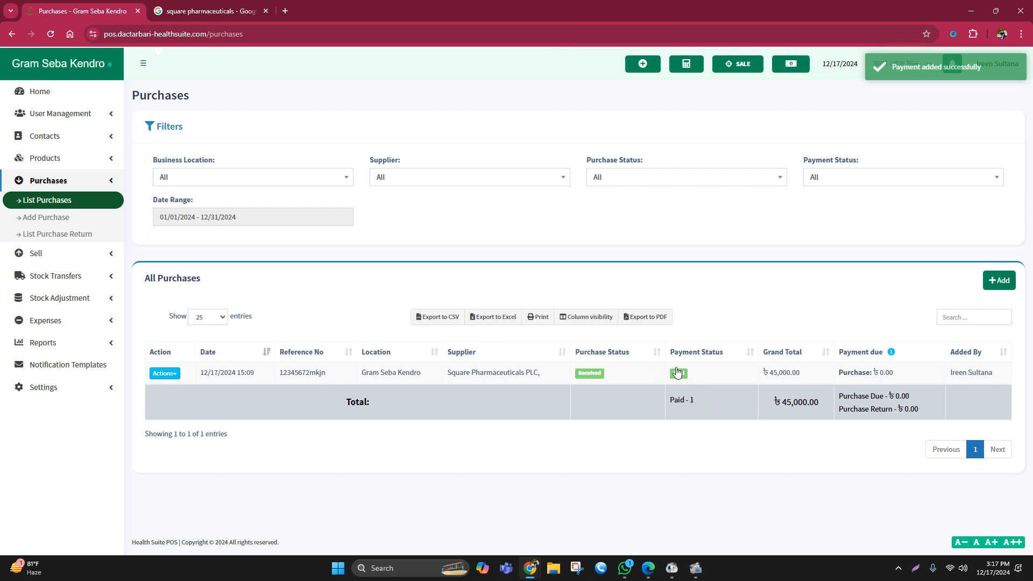
- Check the total purchase amount on the home dashboard
left_click(46, 92)
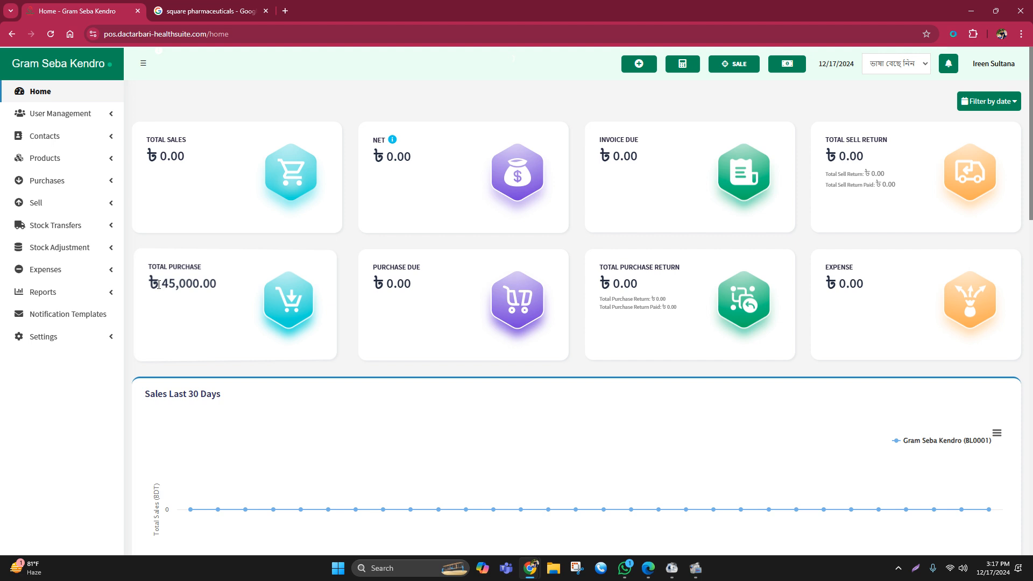
left_click_drag(159, 284, 230, 289)
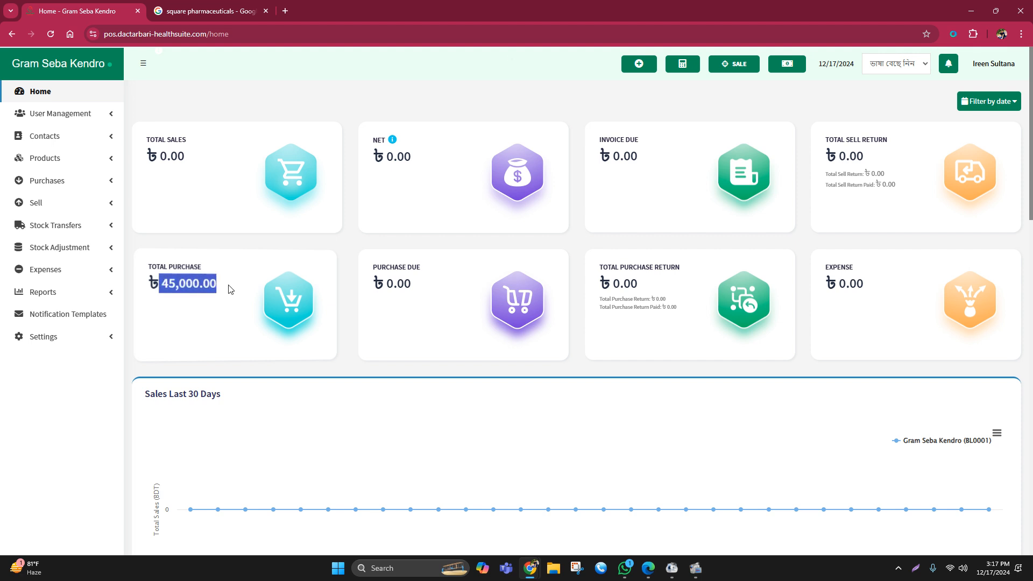
left_click(230, 289)
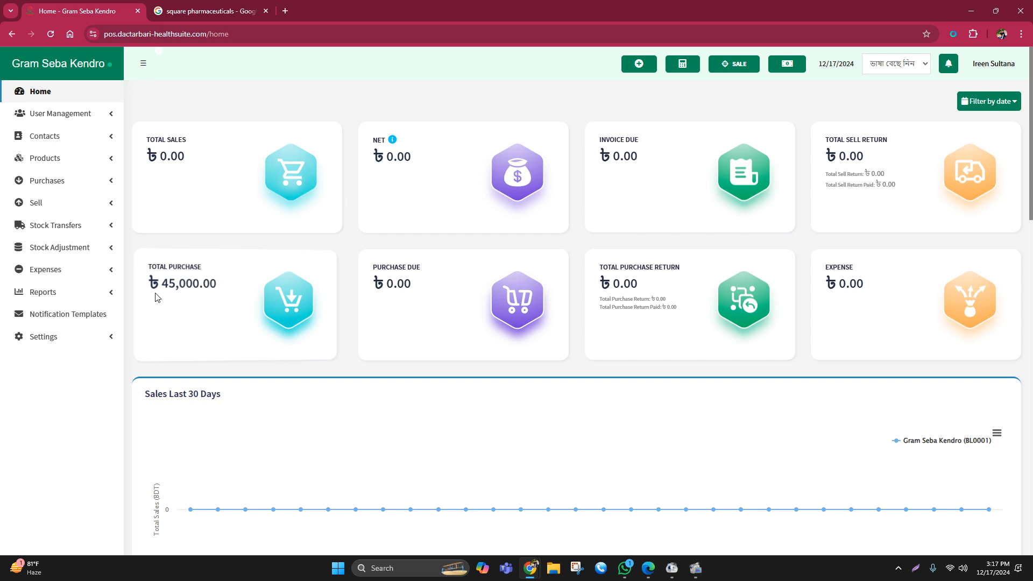
- Open the Stock Report and filter it by location Gram Seba Kendro (BL0001) and brand Square Pharmaceuticals Ltd
left_click(56, 299)
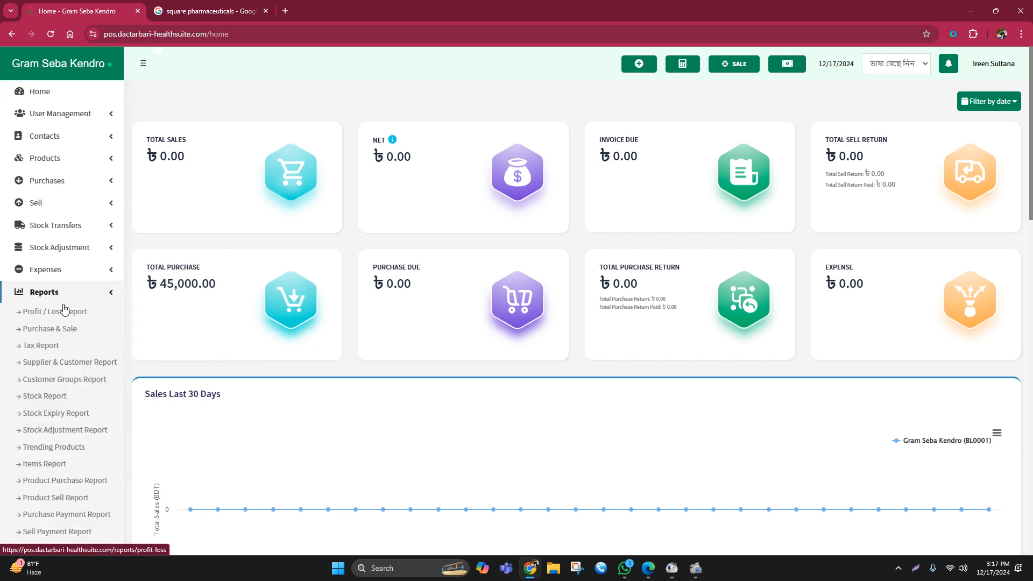
left_click(61, 403)
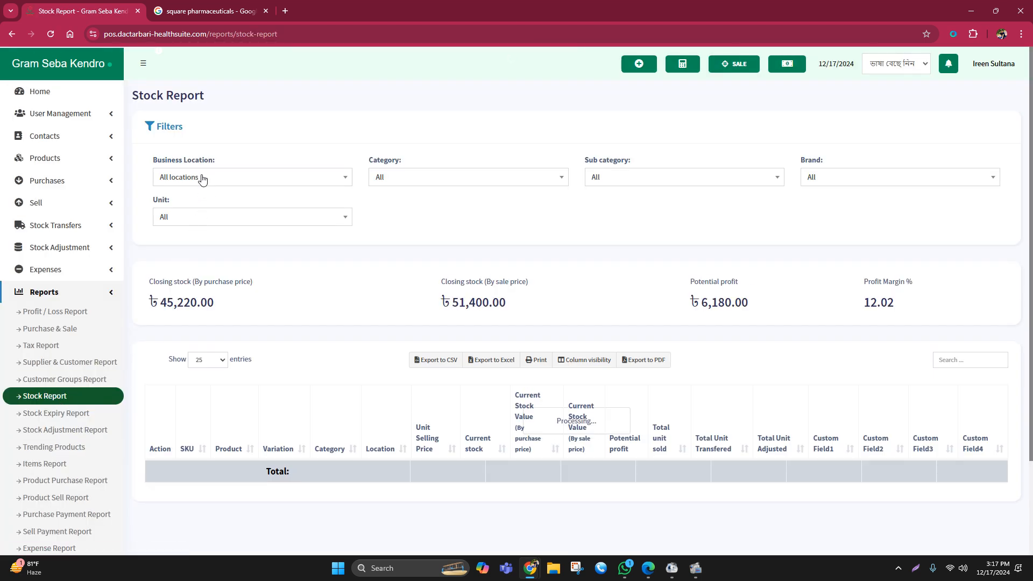
left_click(199, 177)
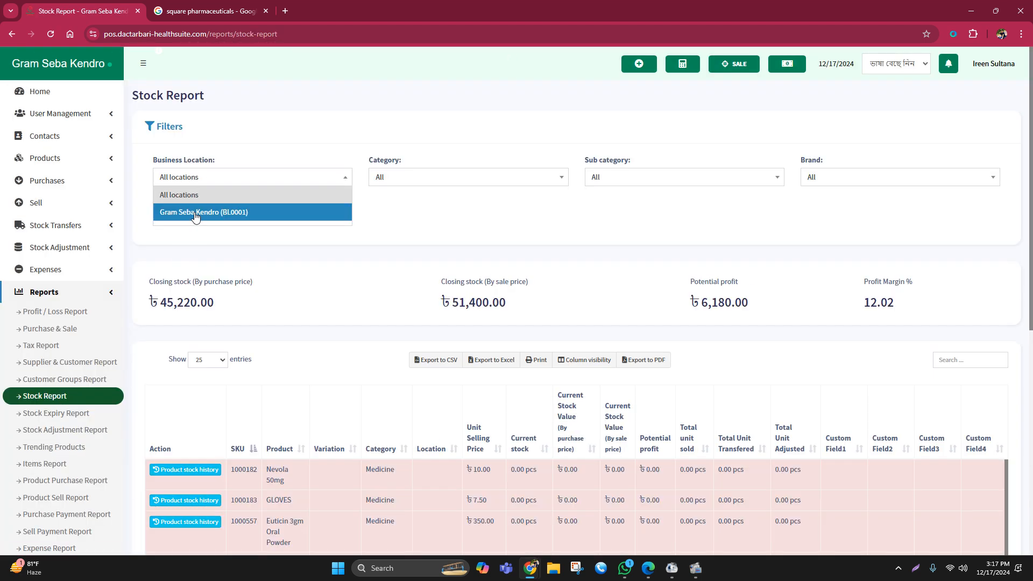
left_click(197, 213)
left_click(835, 178)
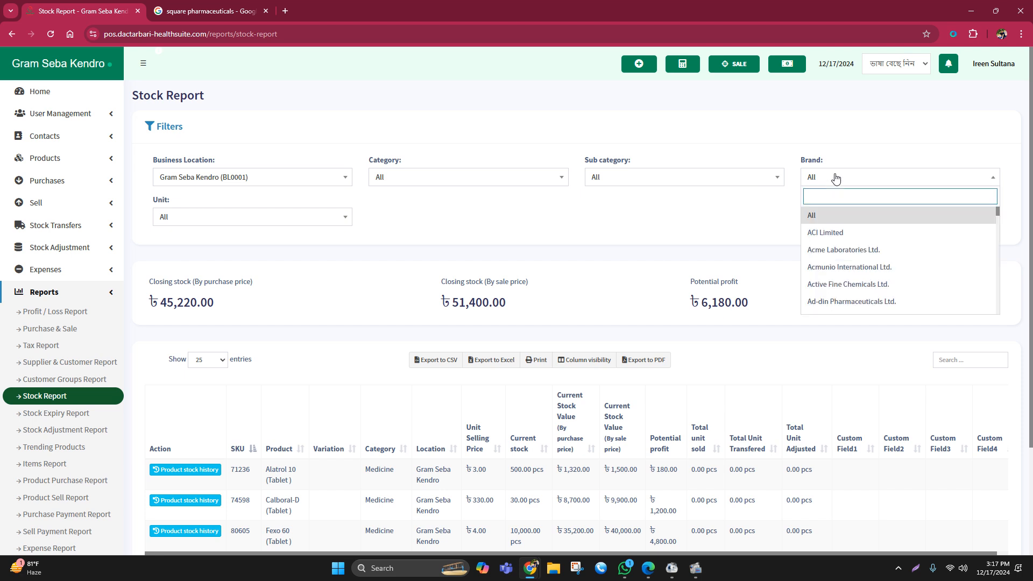
type("s")
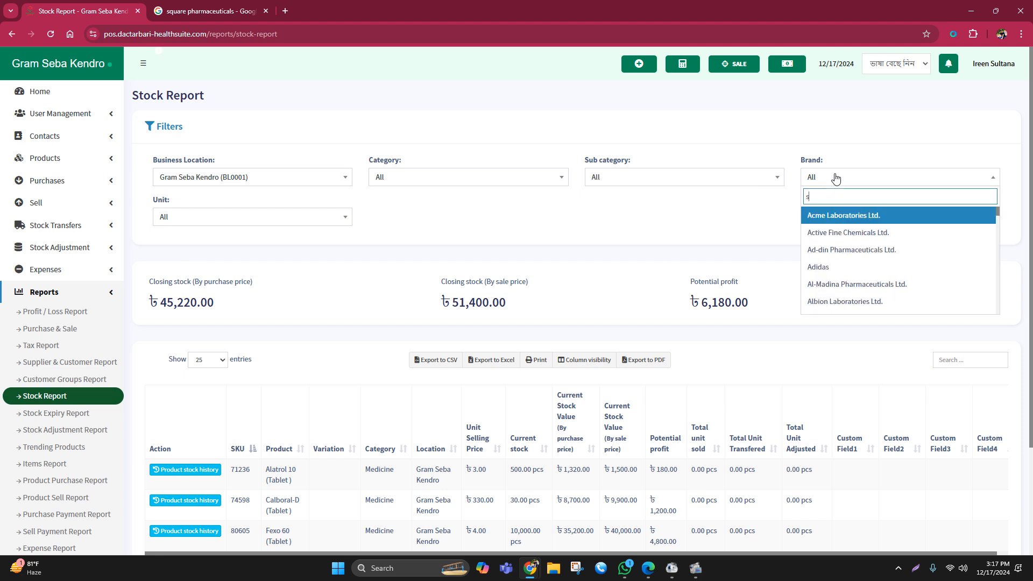
type("qu")
left_click(848, 215)
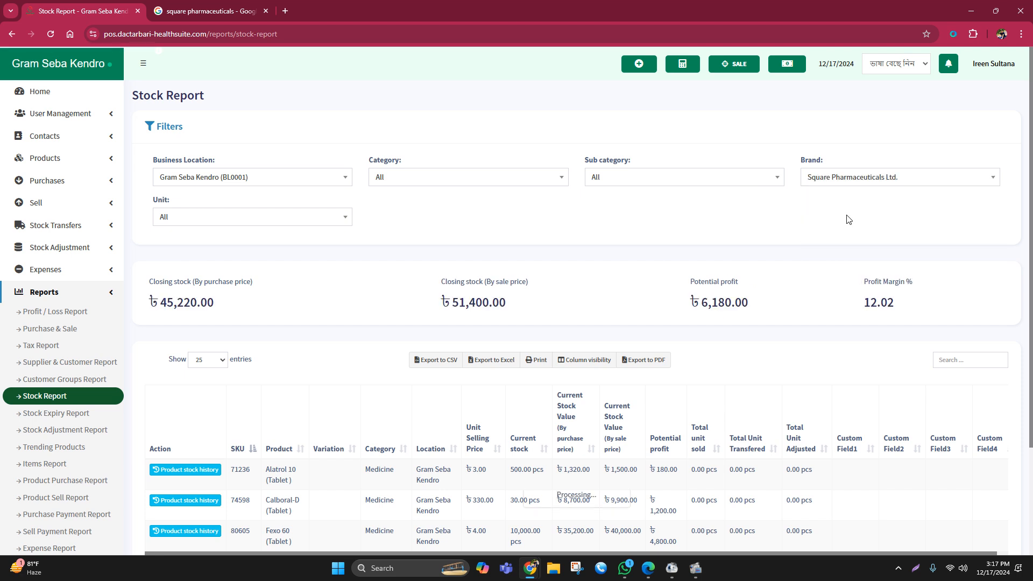
- Examine the total units sold and current stock of Alatrol 10, Calboral-D and Fexo 60 in the report
scroll(678, 259, "down", 3)
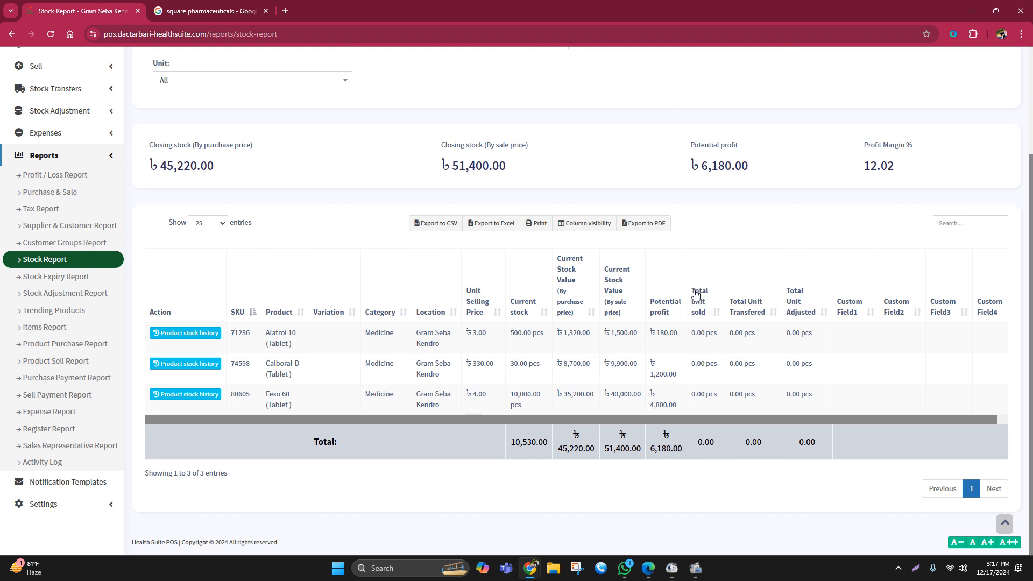
left_click_drag(690, 335, 732, 366)
left_click_drag(691, 394, 721, 396)
left_click_drag(510, 333, 540, 334)
left_click_drag(510, 365, 552, 399)
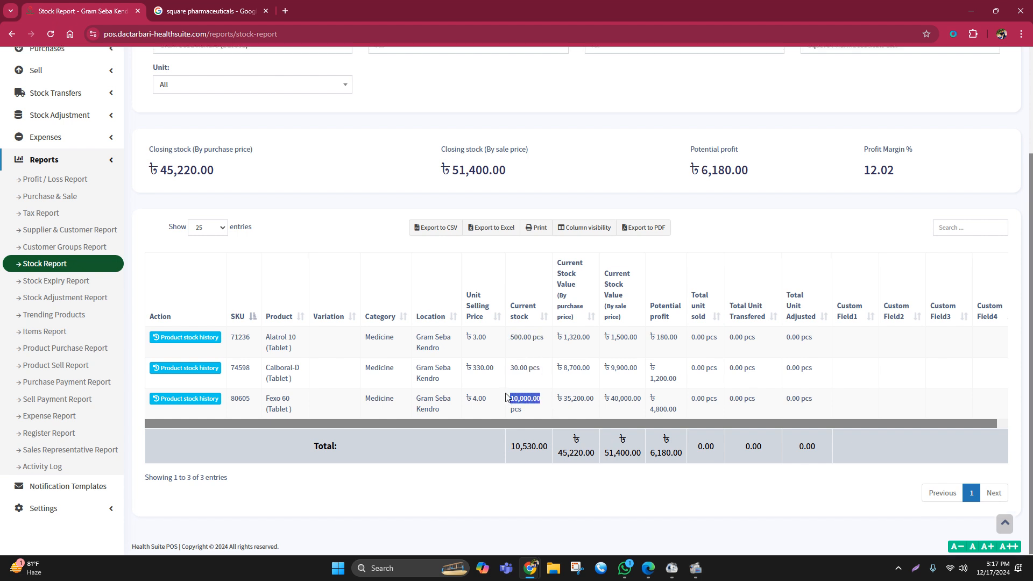
scroll(506, 397, "up", 1)
scroll(504, 397, "up", 1)
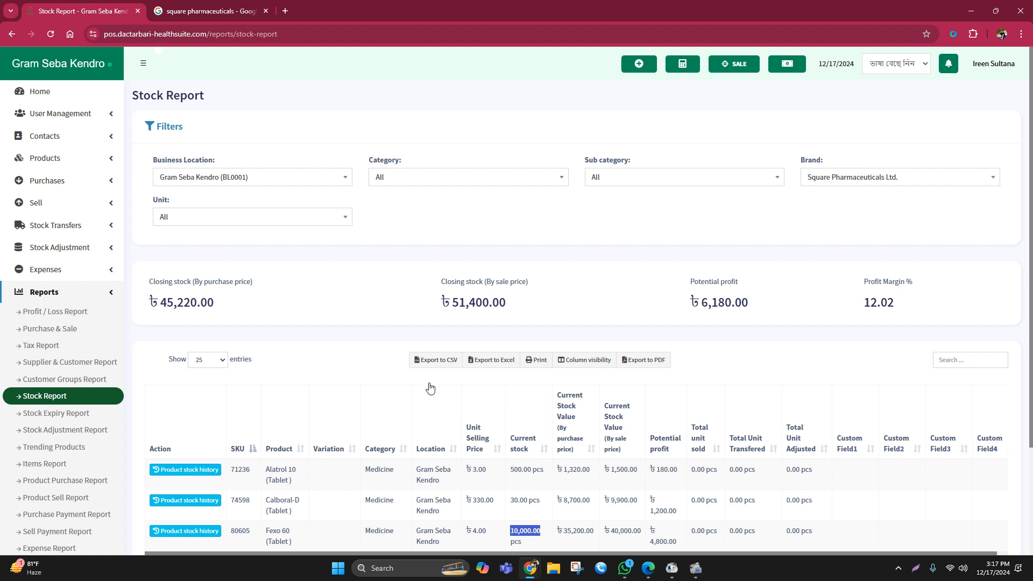
- Return to the home dashboard and check the total purchase amount
left_click(59, 95)
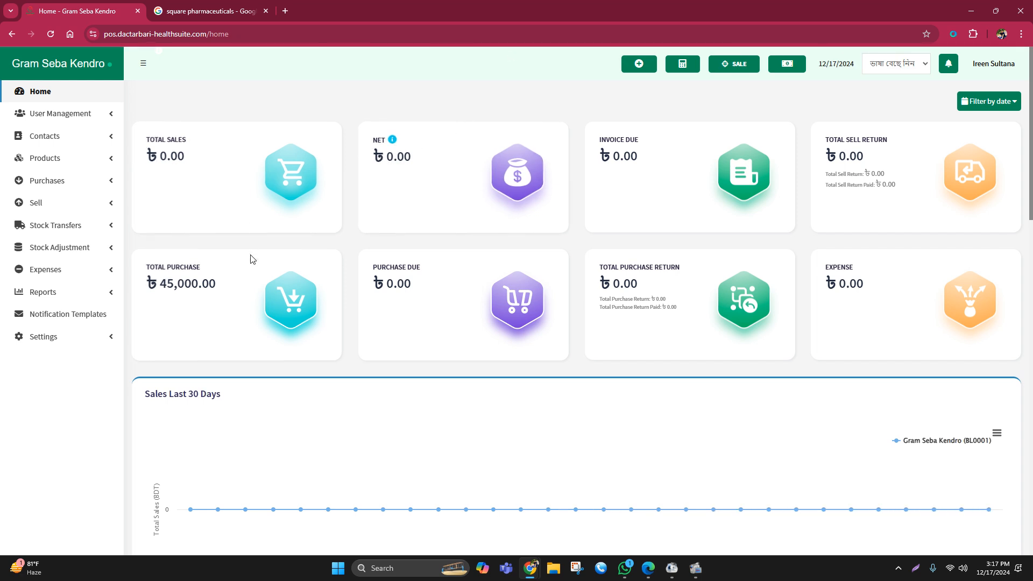
left_click_drag(165, 285, 240, 281)
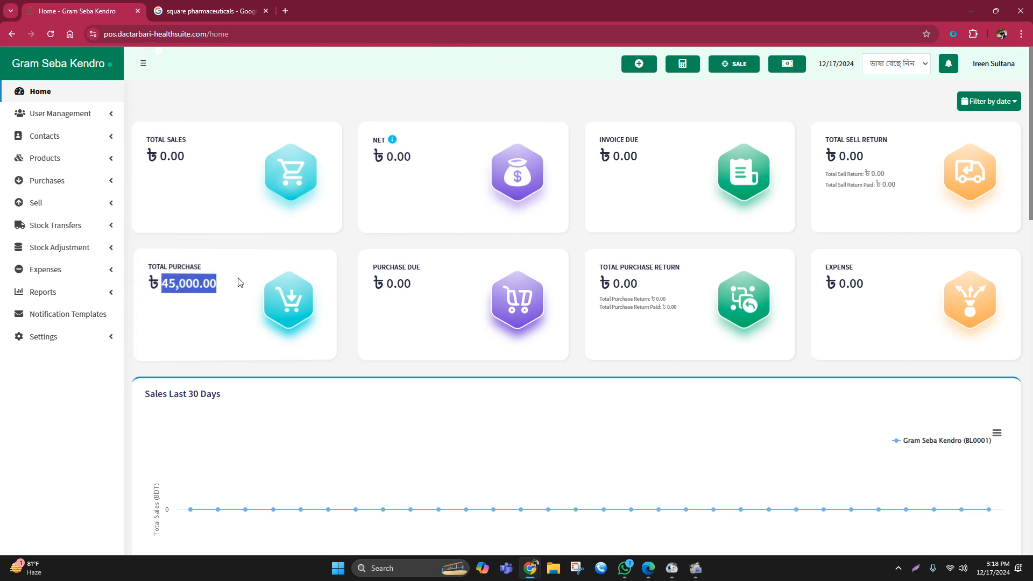
left_click(344, 242)
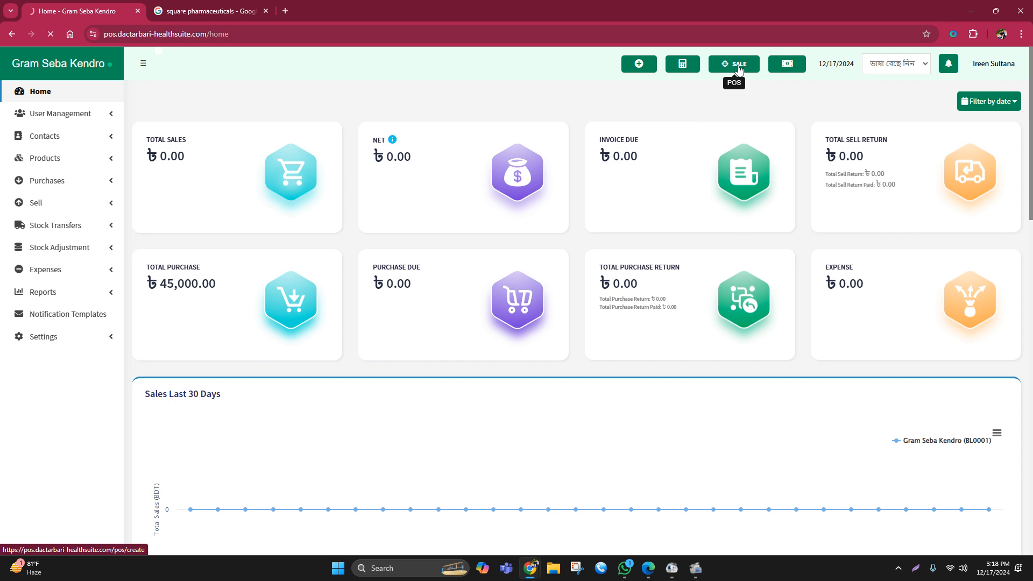
- Open the cash register for a POS sale with 0 cash in hand
left_click(305, 176)
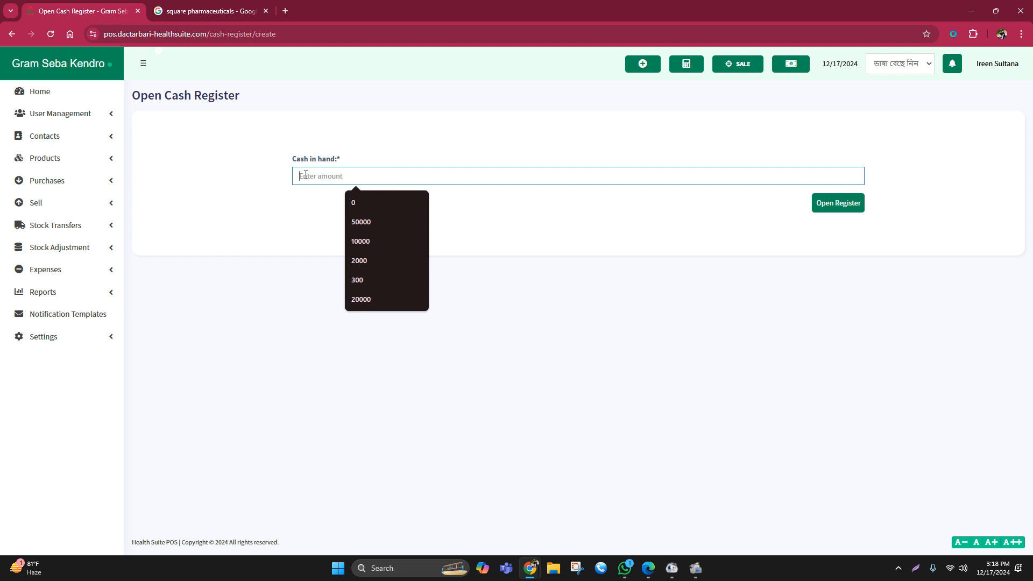
type("0")
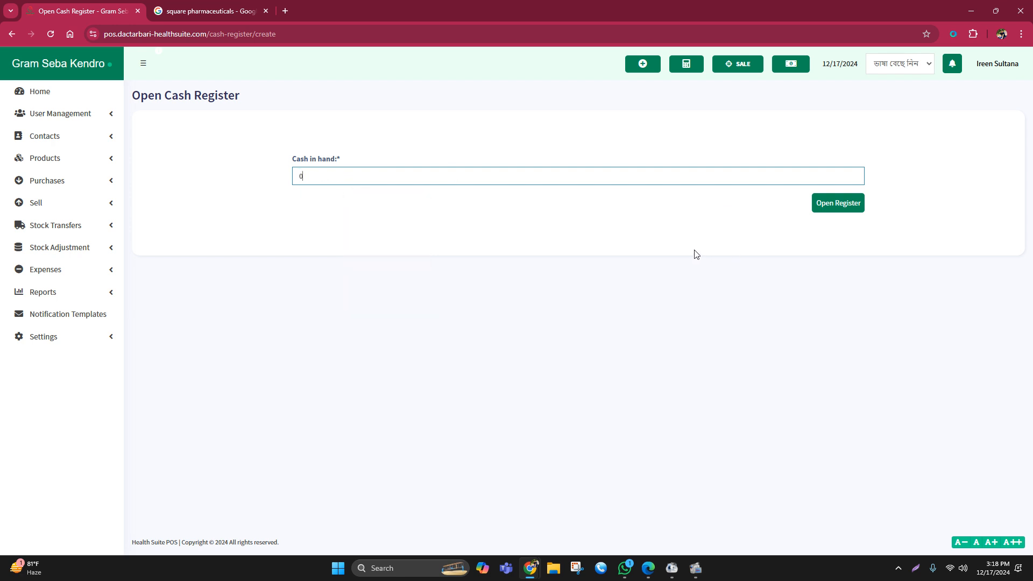
left_click(845, 207)
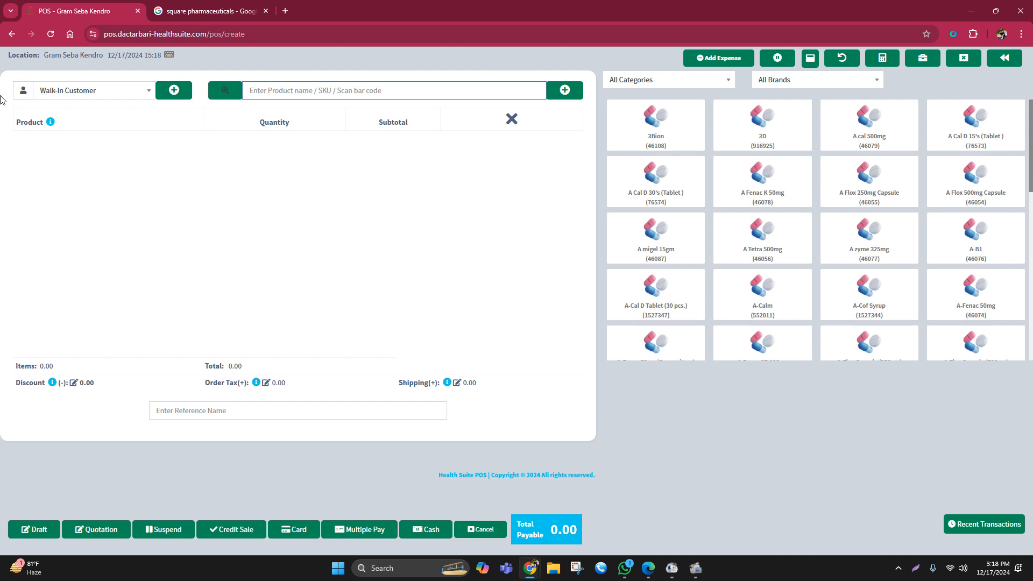
- Add and save a new individual customer for the sale, entering the customer's first name, middle name and mobile number
left_click(172, 90)
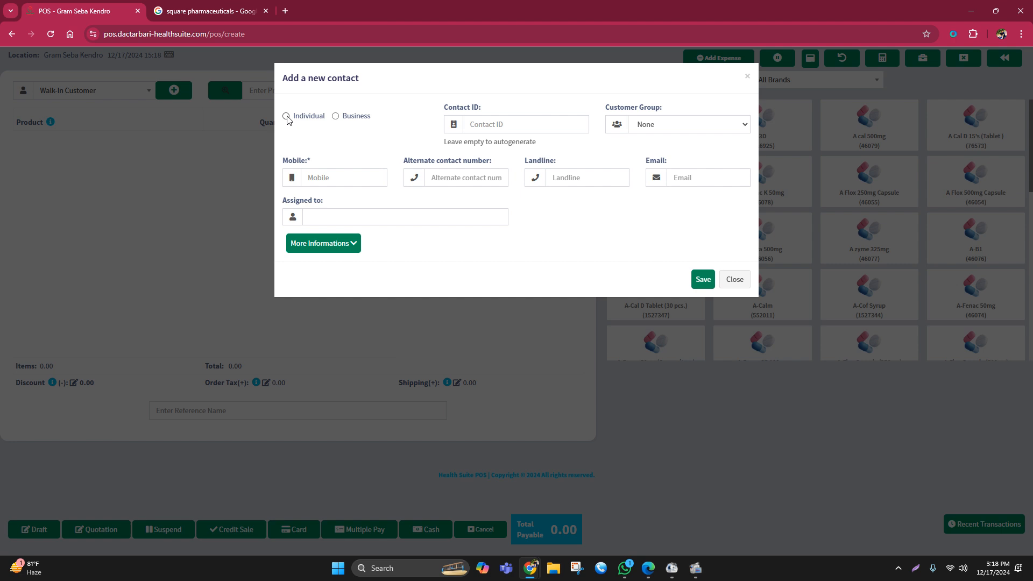
left_click(286, 116)
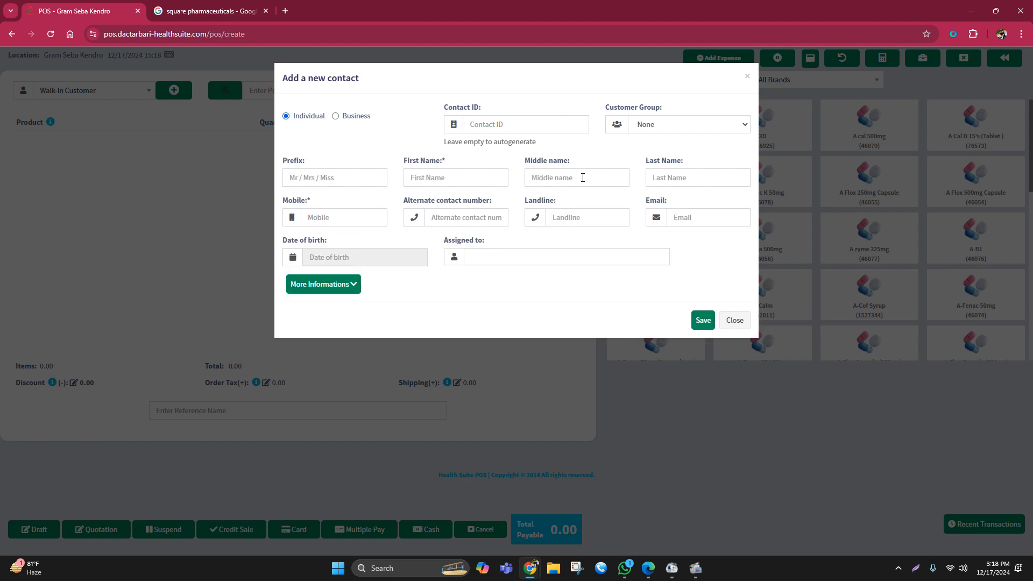
left_click(427, 177)
left_click(418, 180)
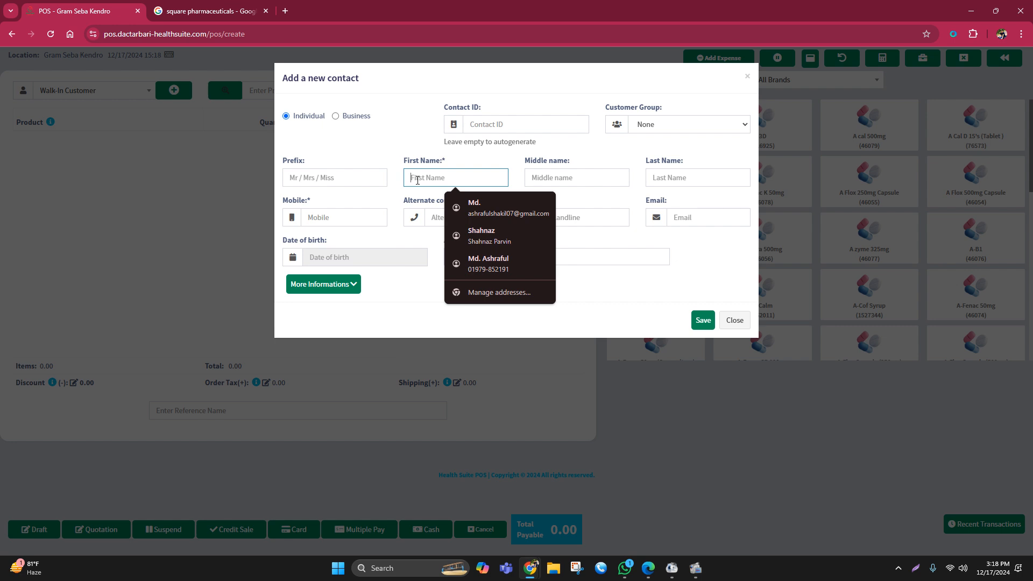
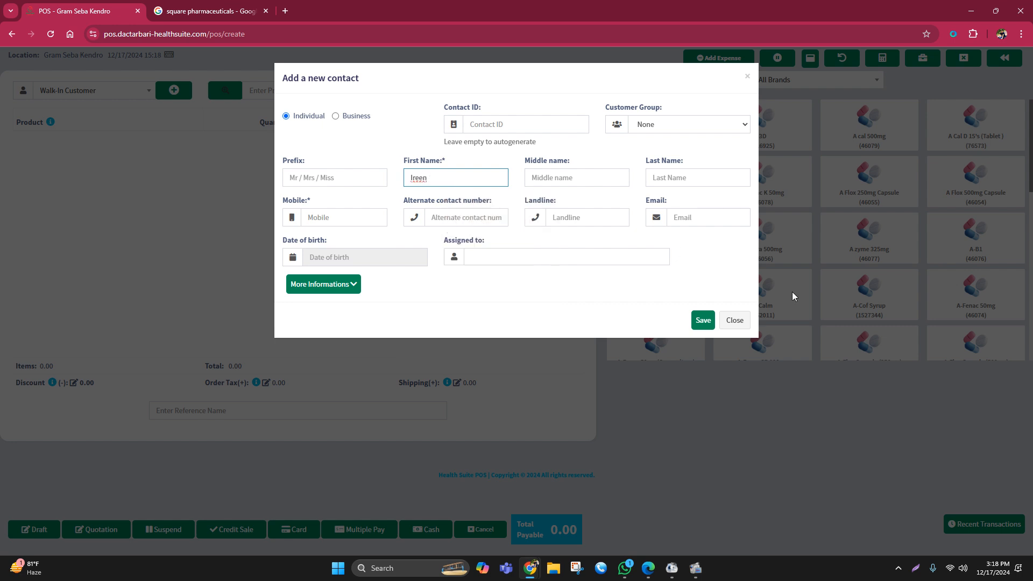
left_click(540, 182)
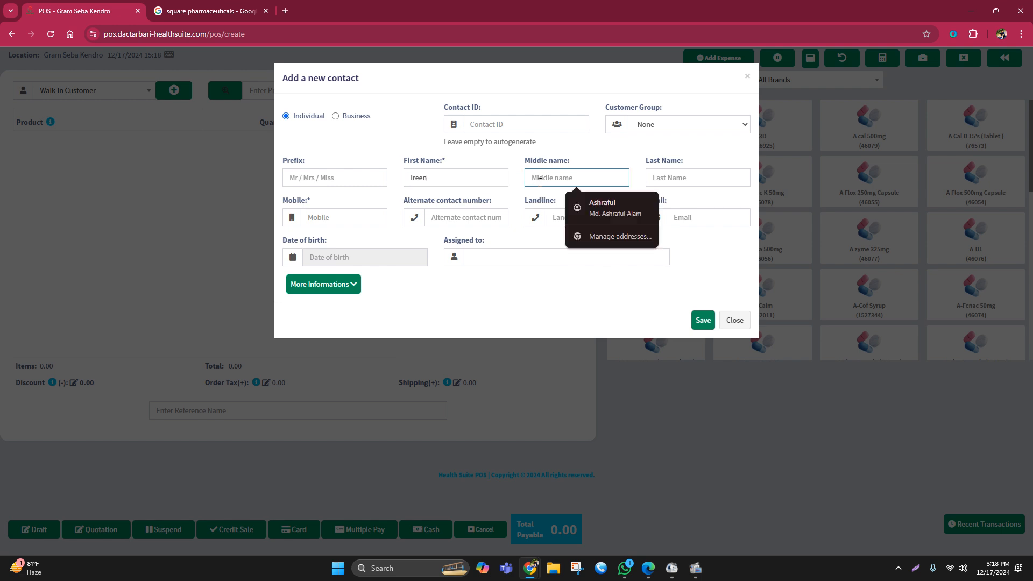
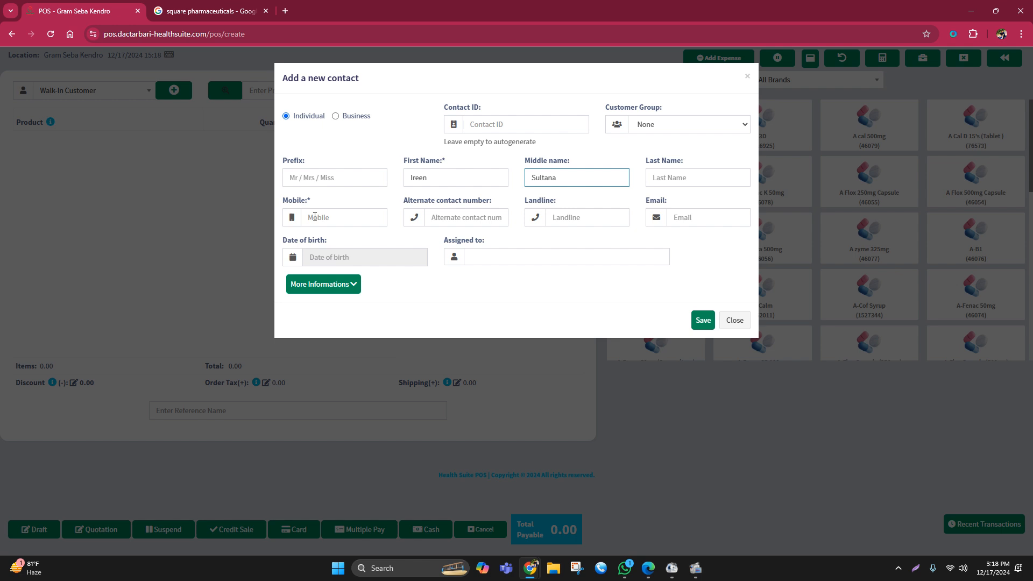
left_click(331, 215)
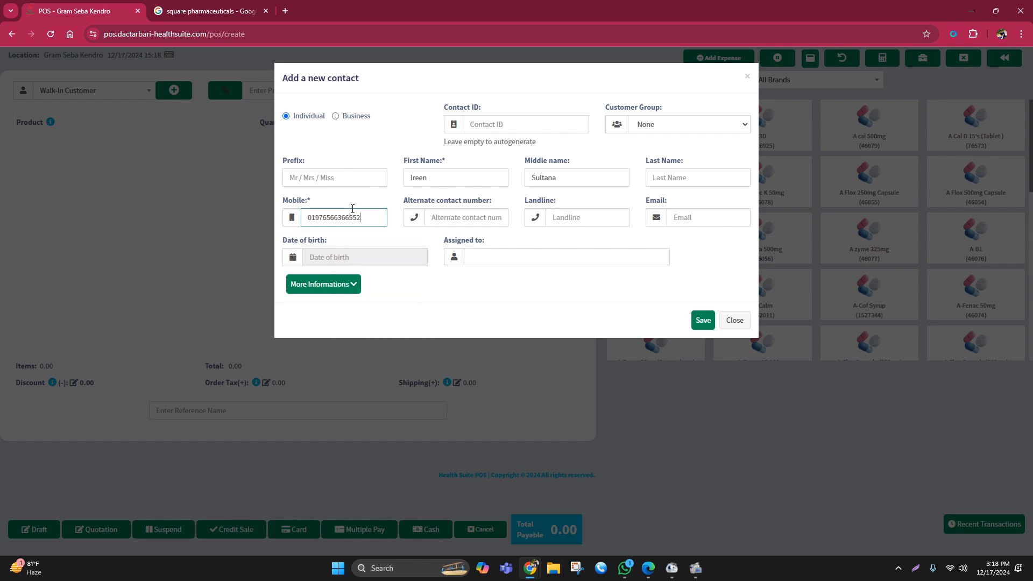
left_click(529, 304)
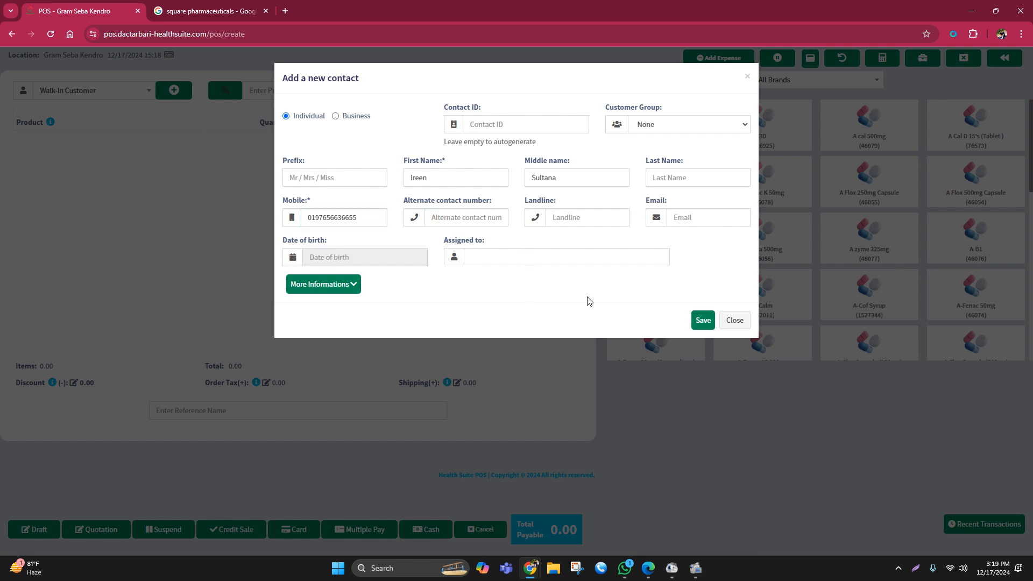
left_click(703, 321)
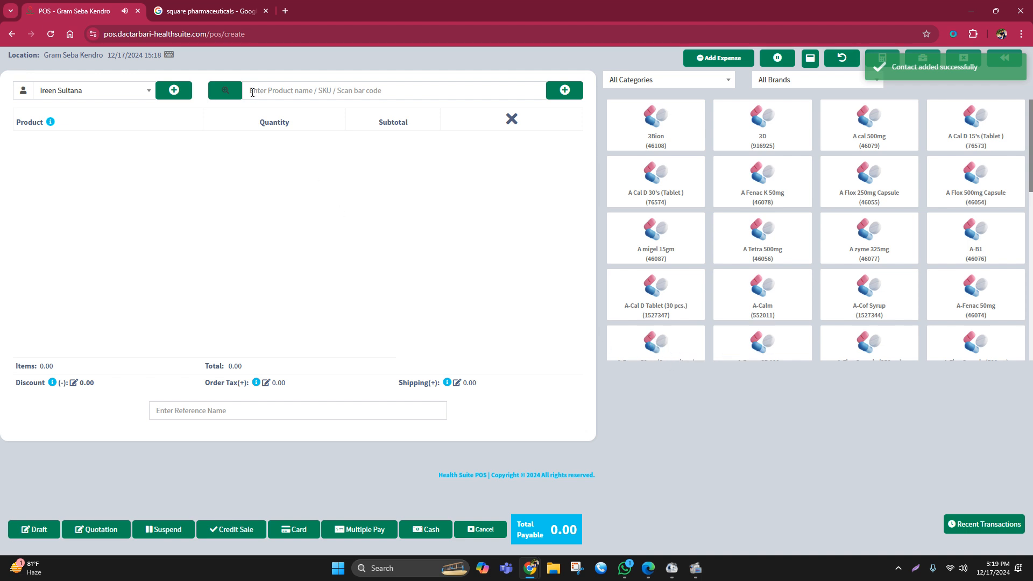
- Add Alatrol 10 (Tablet) to the sale with a quantity of 10 pieces
left_click(270, 90)
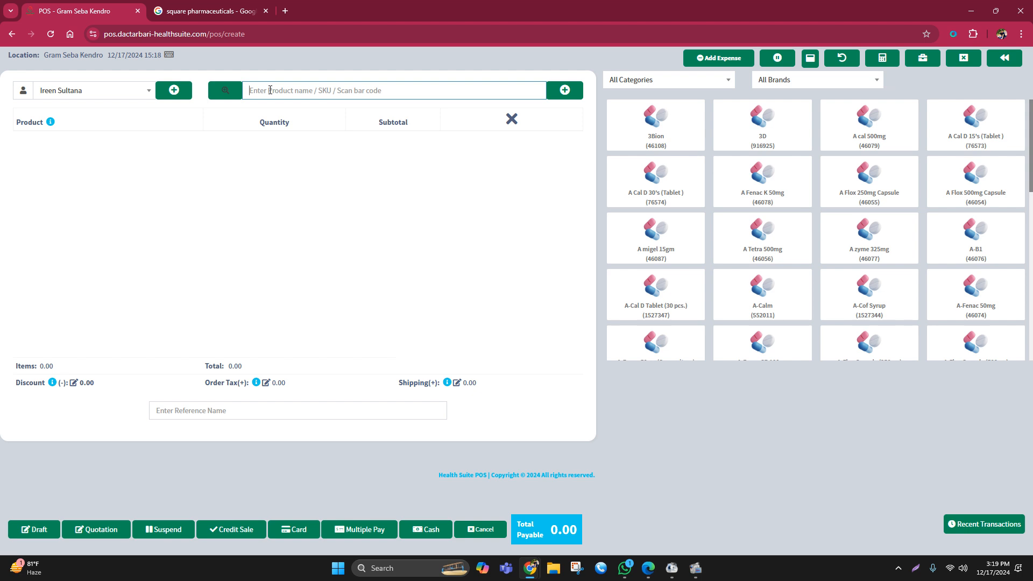
type("a")
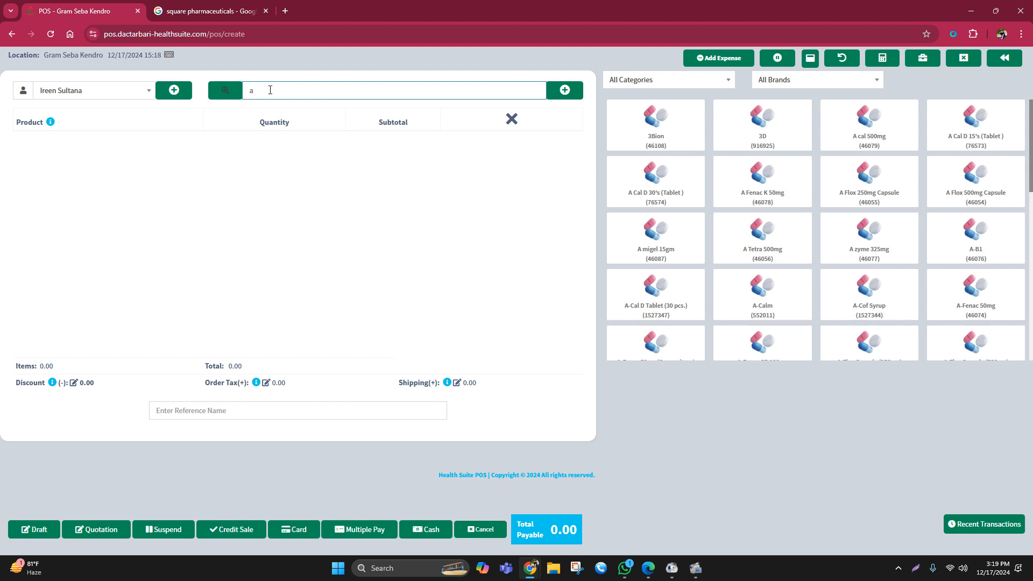
key("BackSpace")
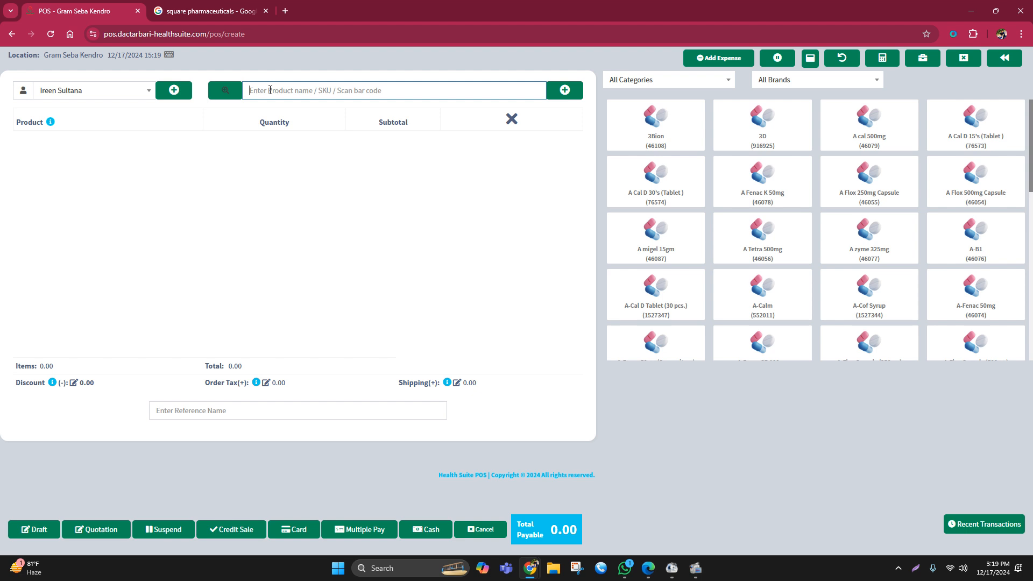
type("alatr")
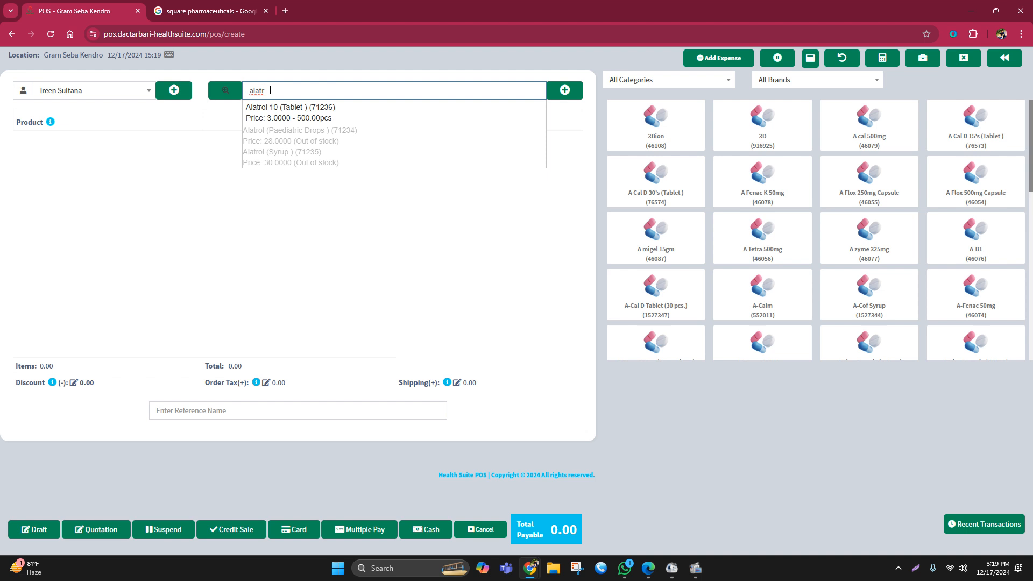
key("Down")
key("Return")
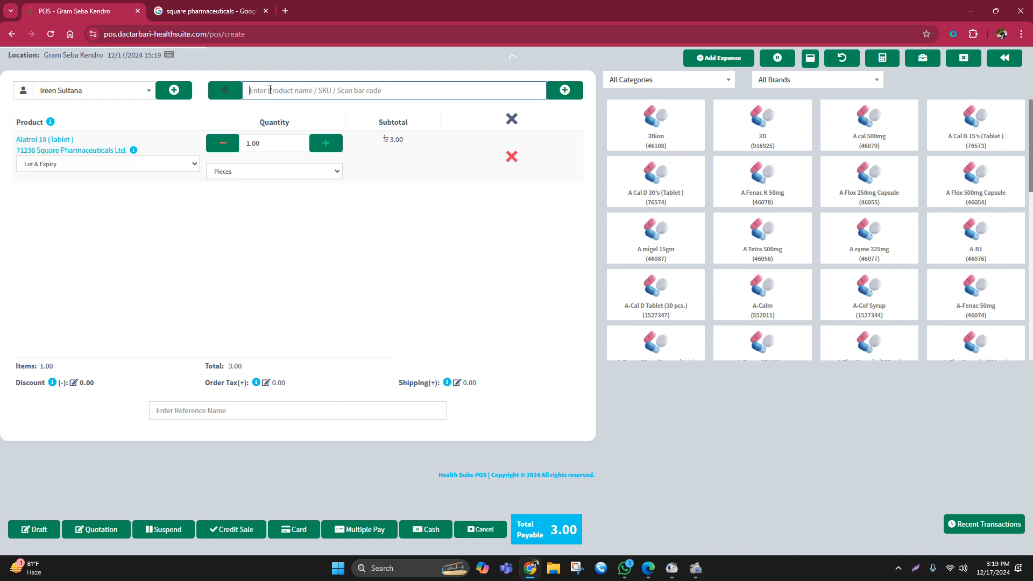
left_click_drag(292, 144, 243, 149)
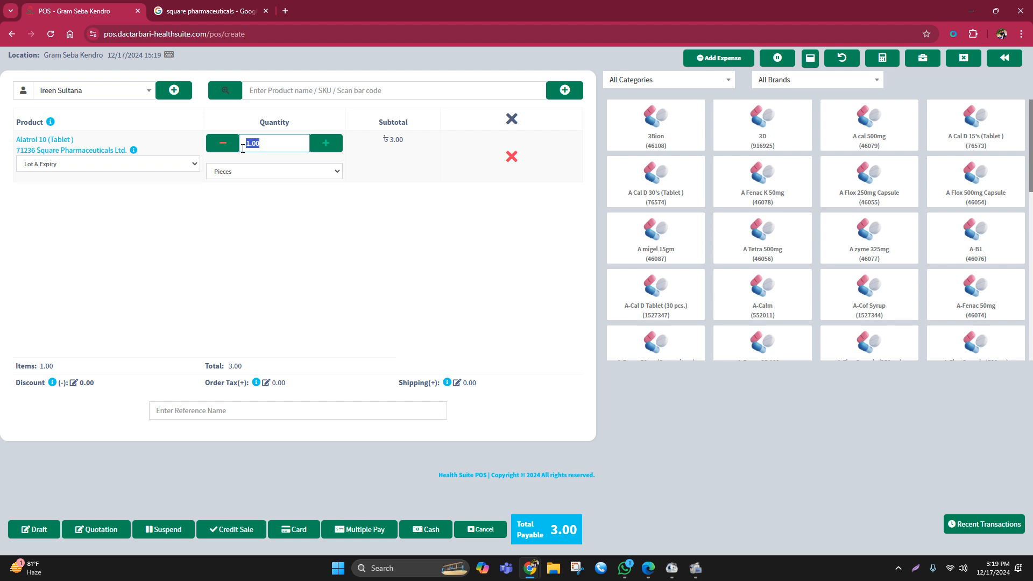
type("10")
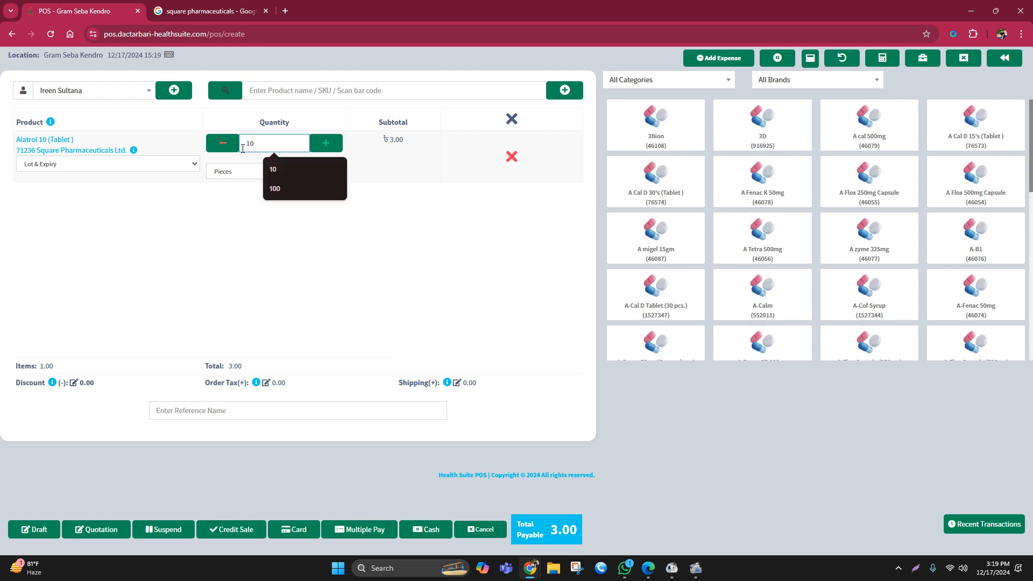
left_click(340, 235)
- Add Calboral-D (Tablet) to the sale with a quantity of 2 pieces
left_click(269, 91)
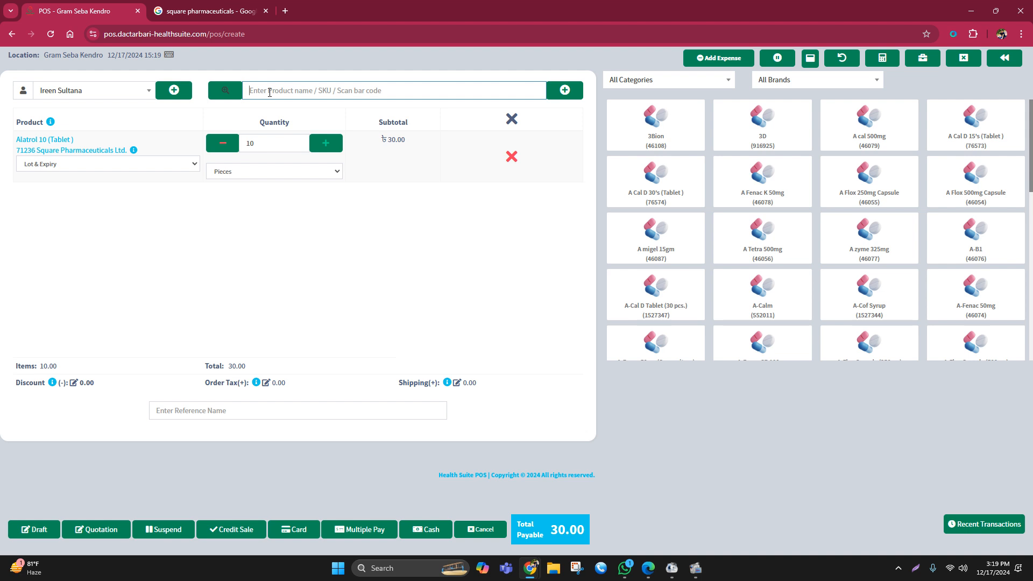
type("calbo")
left_click(294, 111)
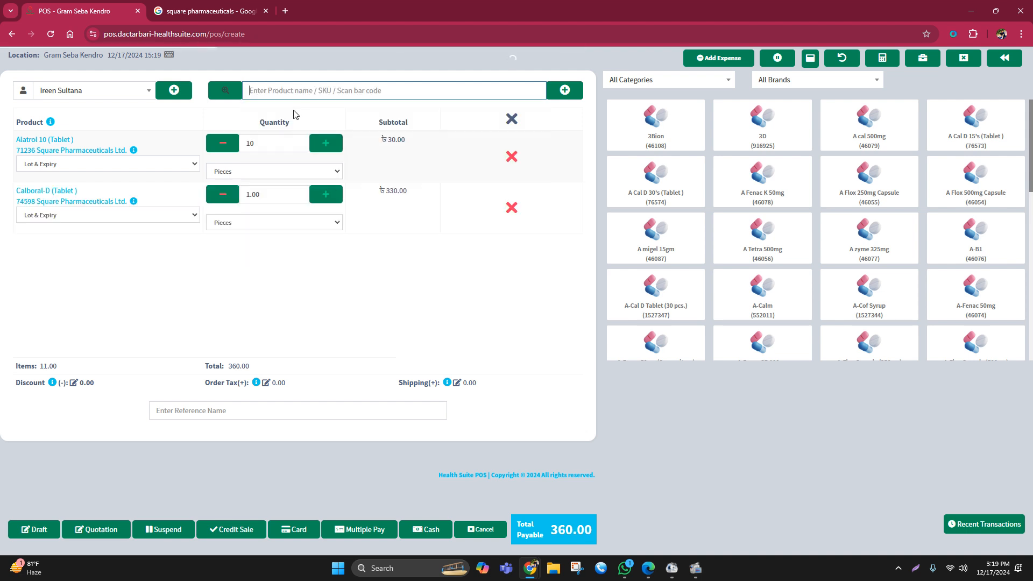
left_click(264, 193)
type("2")
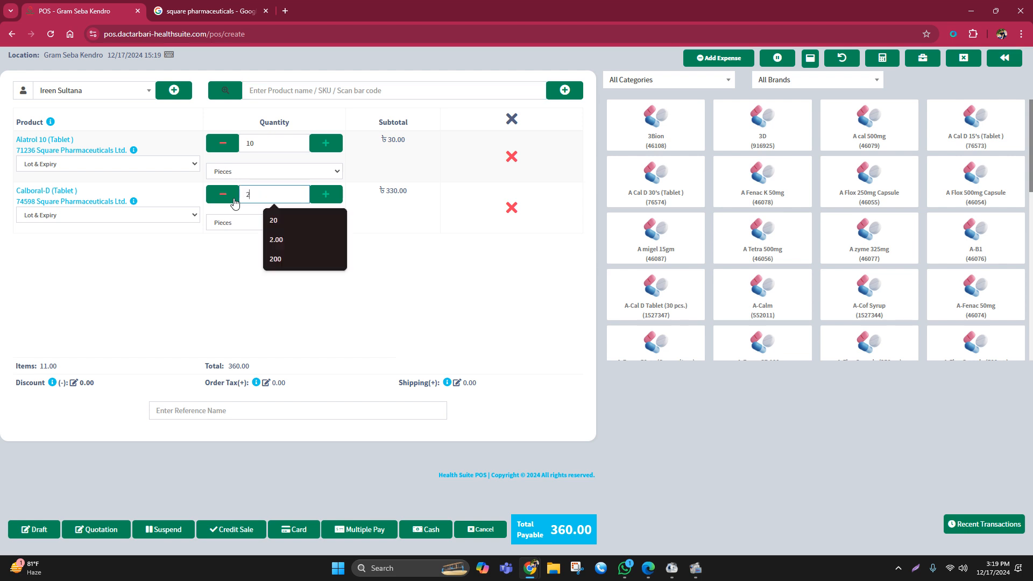
left_click(444, 292)
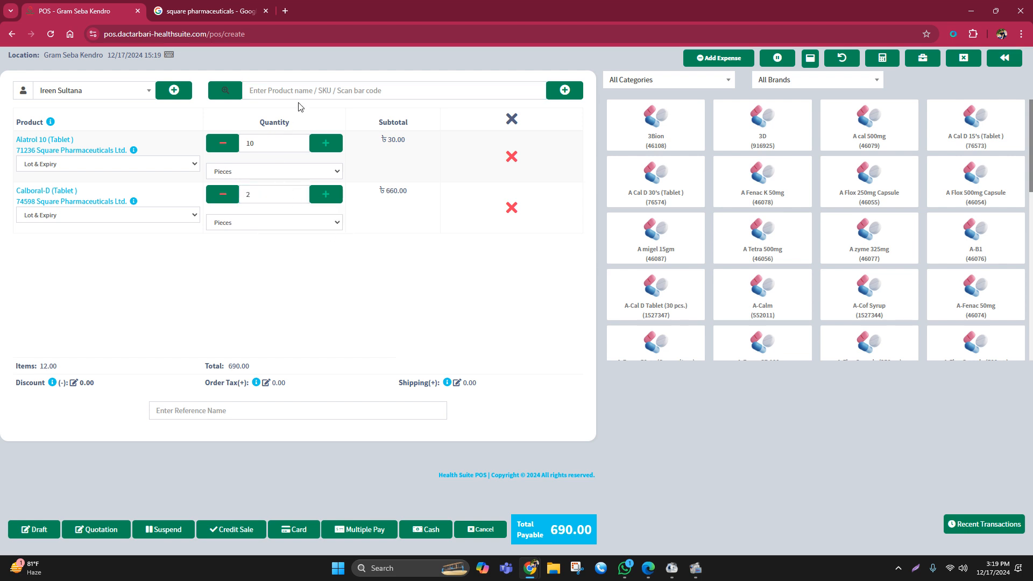
- Try to add the Fexo tablet to the sale by searching for "fexco", and clear the search text
left_click(284, 92)
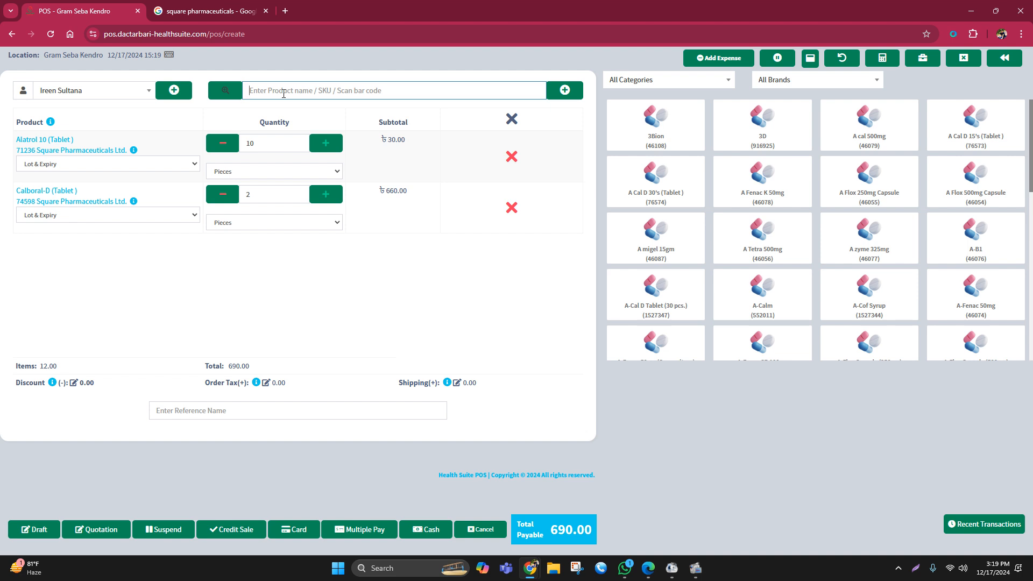
type("fexco")
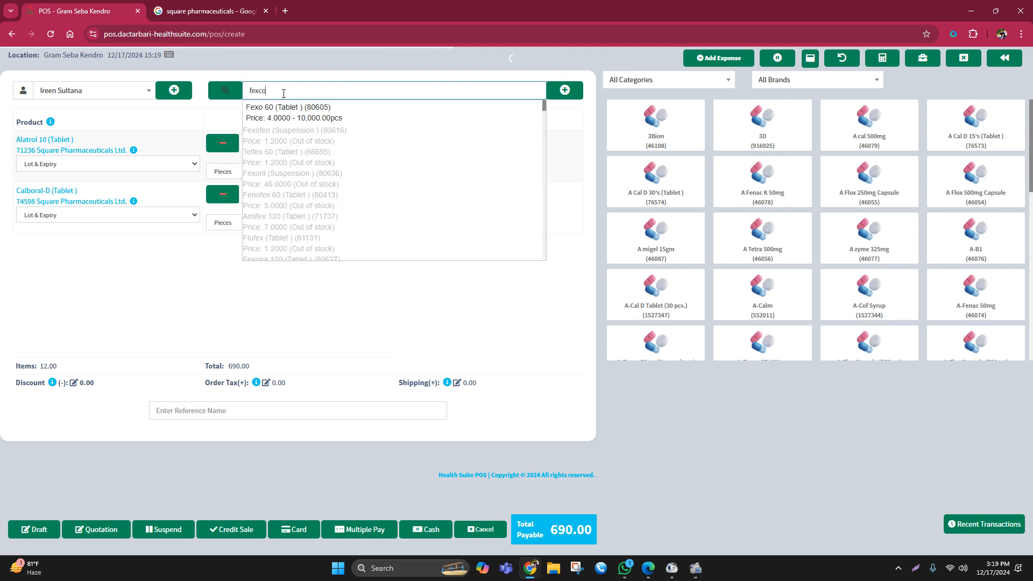
key("Return")
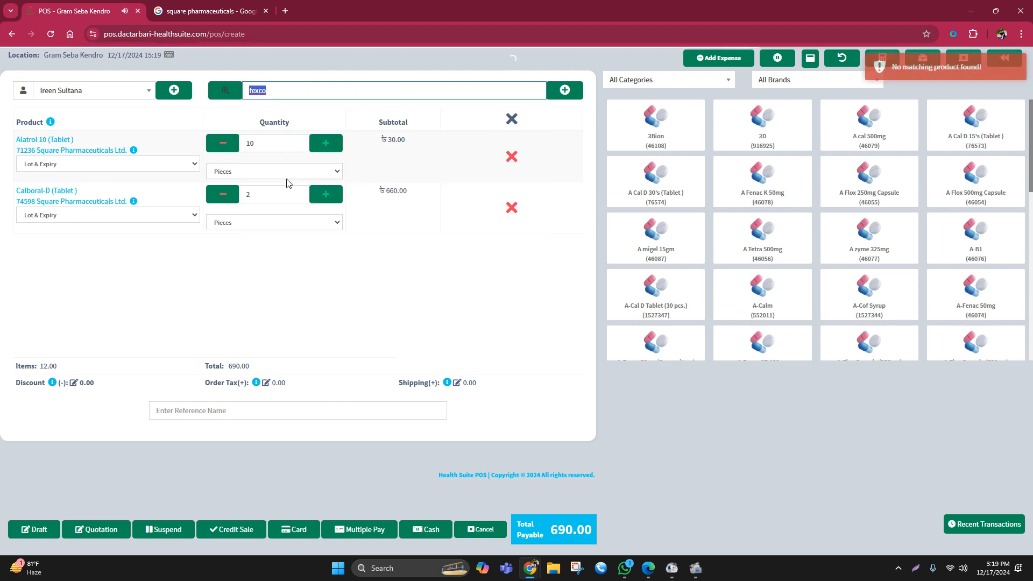
left_click(279, 89)
key("BackSpace")
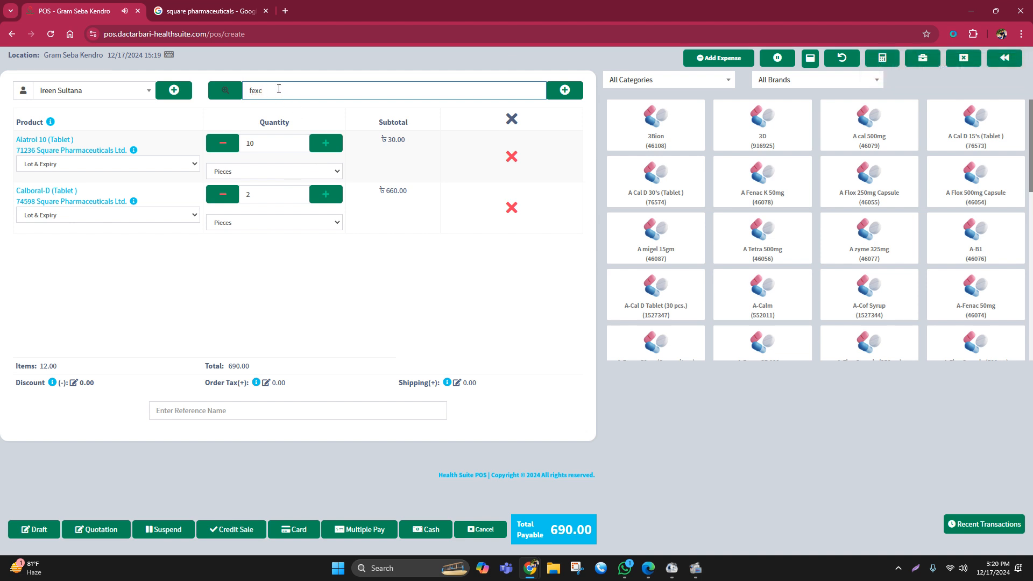
type("o")
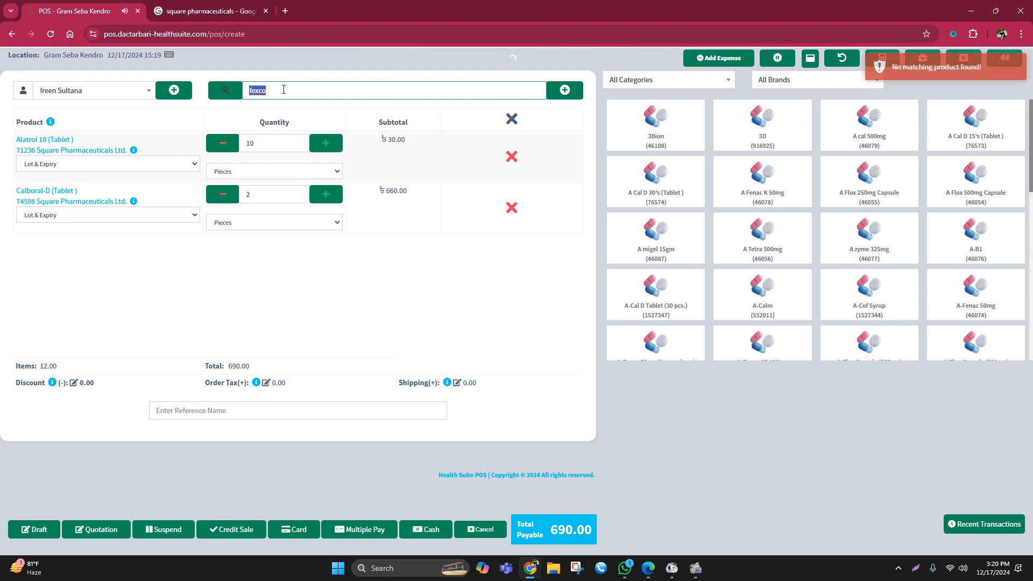
key("BackSpace")
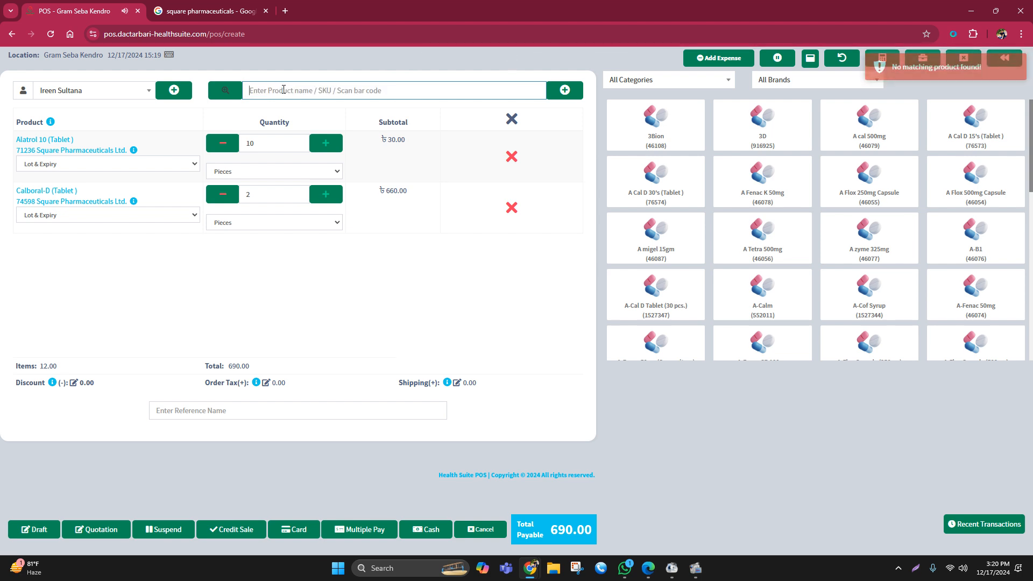
- Add Fexo 60 (Tablet) to the sale with a quantity of 20 pieces
type("Fex")
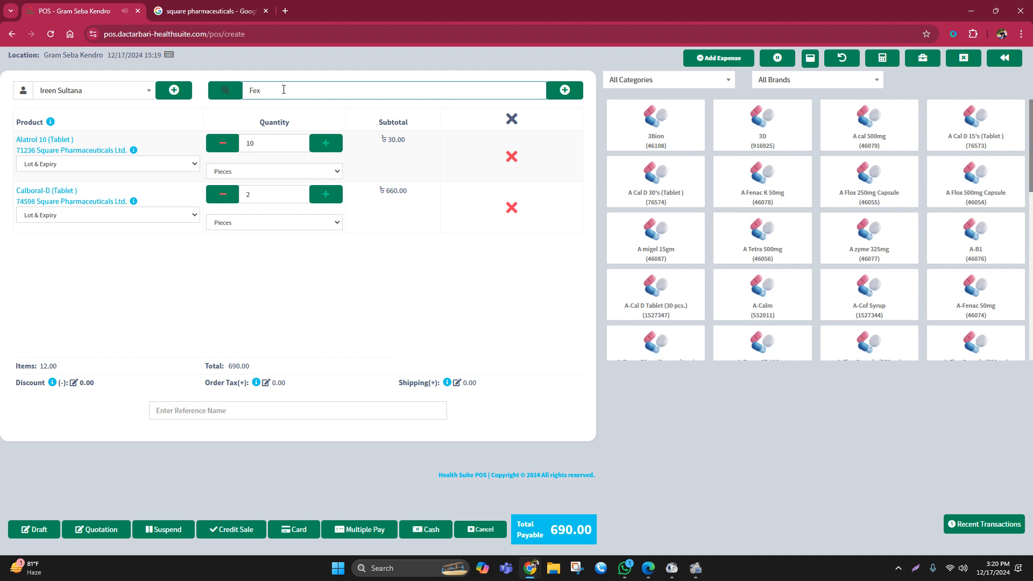
key("BackSpace")
key("BackSpace")
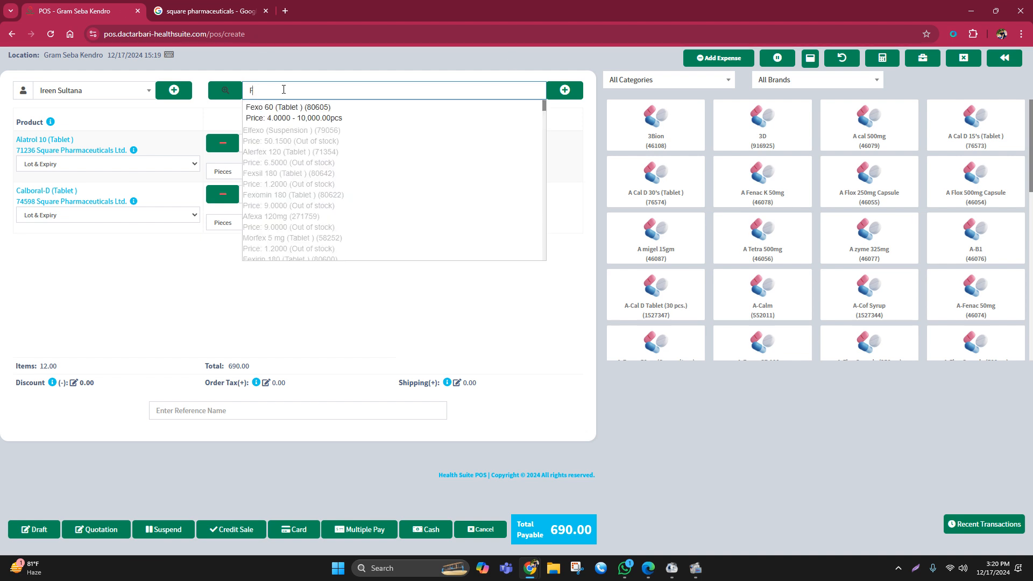
type("e")
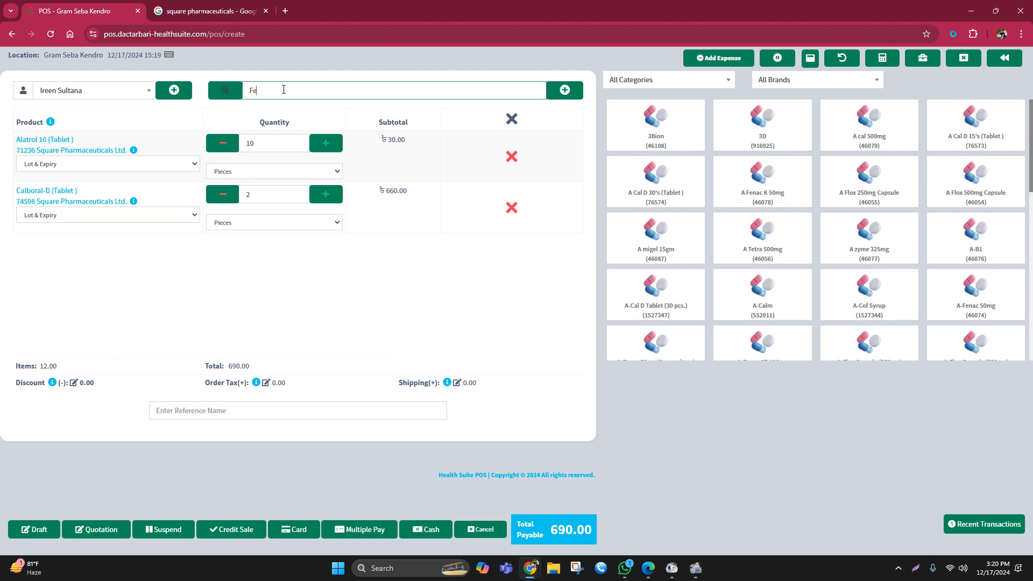
type("x")
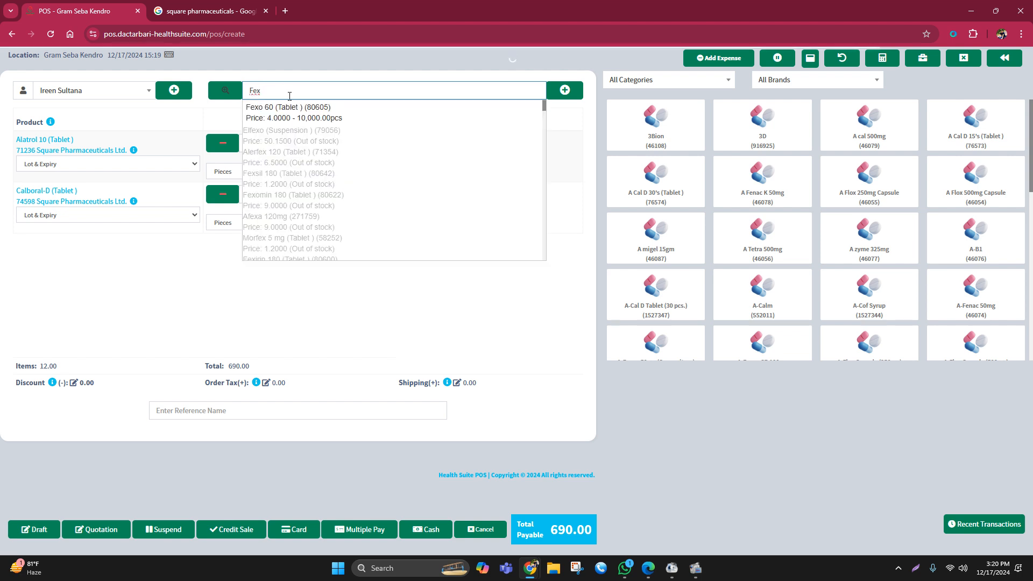
left_click(299, 113)
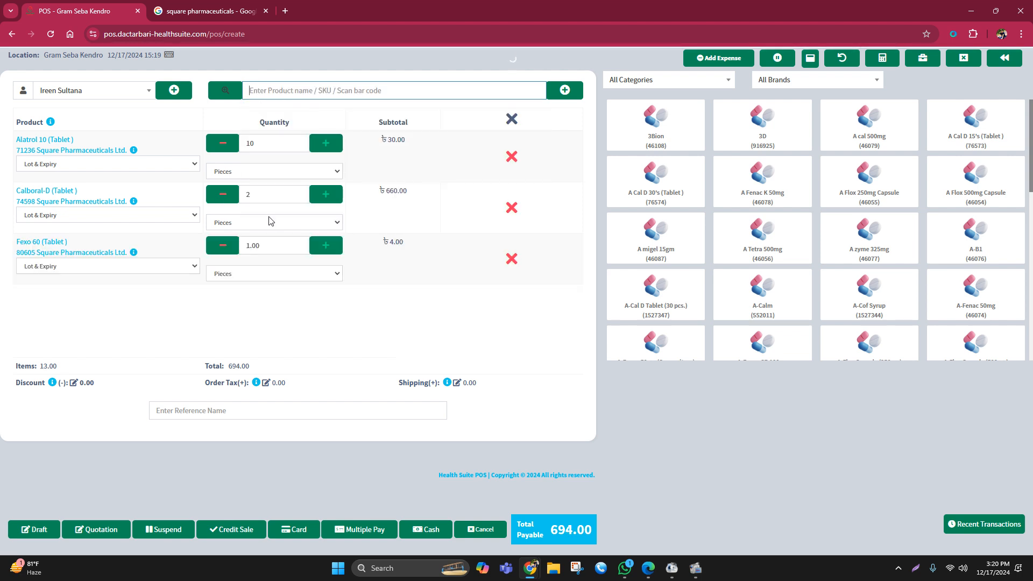
double_click(240, 249)
type("20")
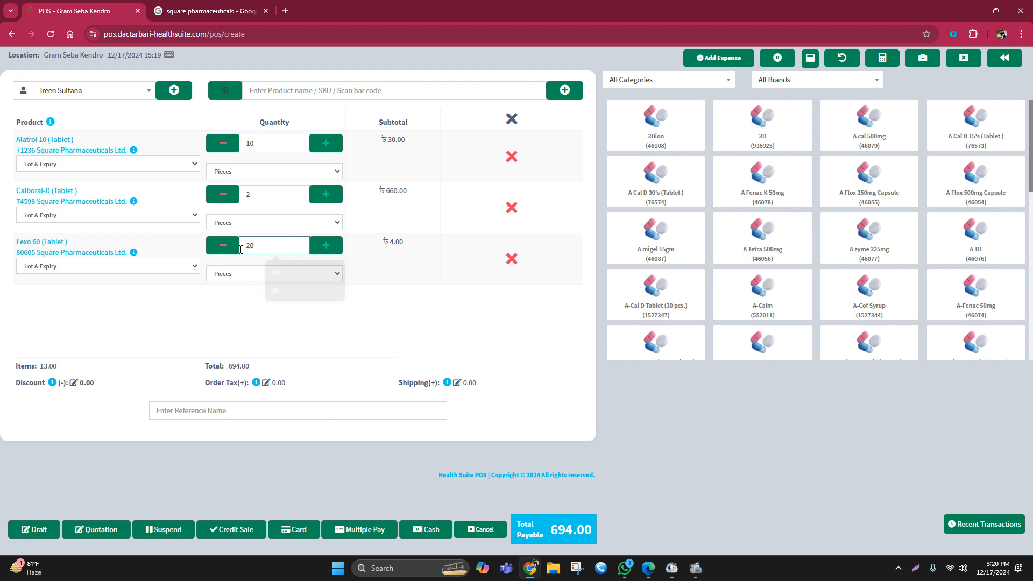
left_click(444, 277)
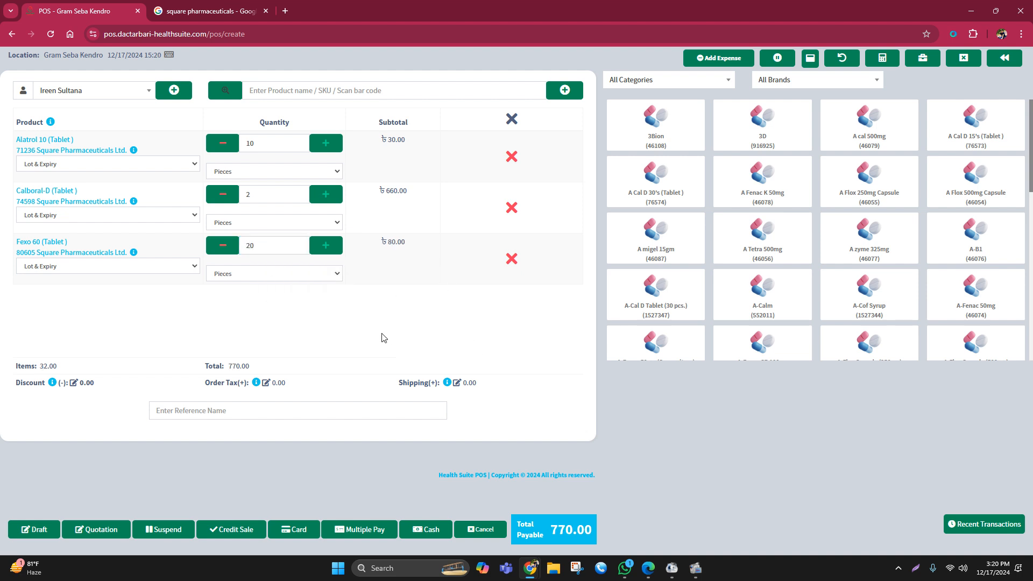
- Check the total amount of the sale
key("F4")
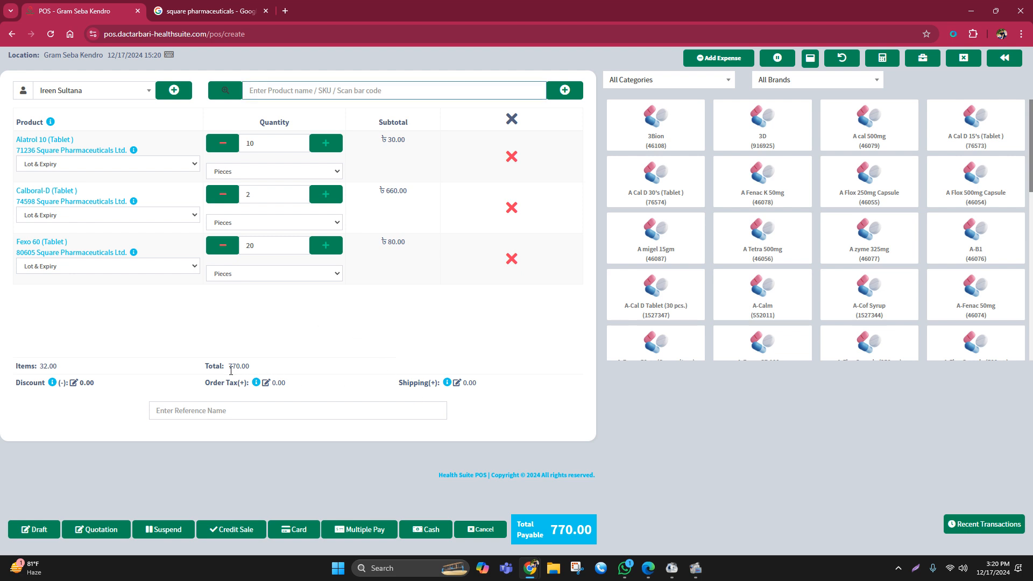
left_click_drag(228, 366, 257, 368)
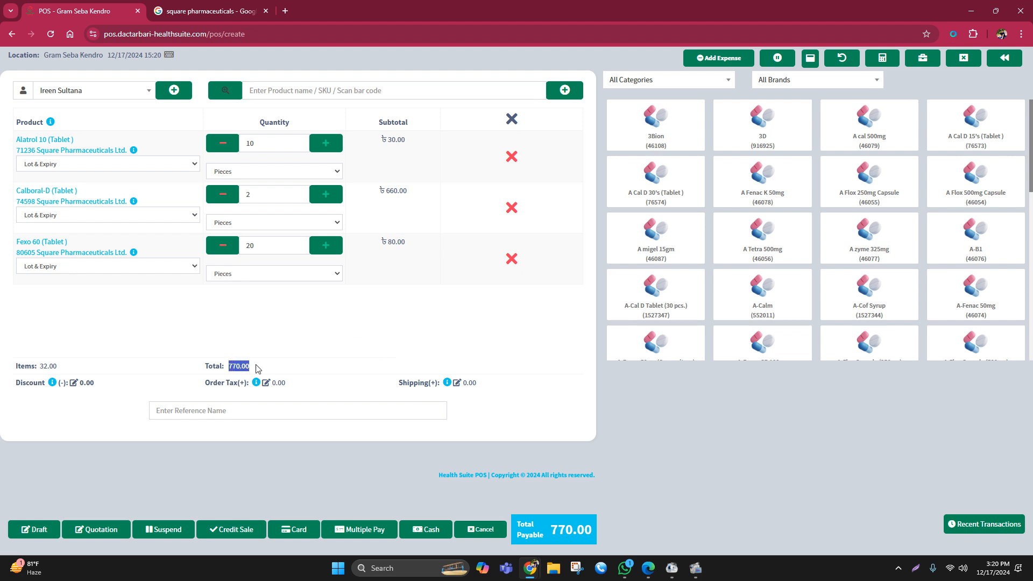
left_click(314, 358)
left_click_drag(229, 366, 257, 370)
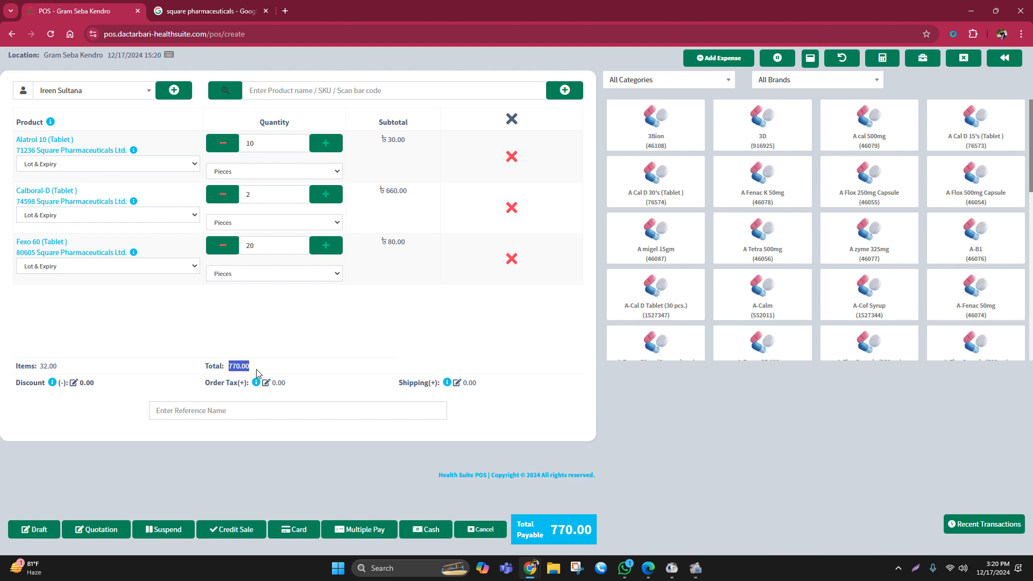
left_click(318, 366)
- Give Alatrol 10 (Tablet) in the sale a percentage discount of 5
left_click(50, 145)
left_click(419, 164)
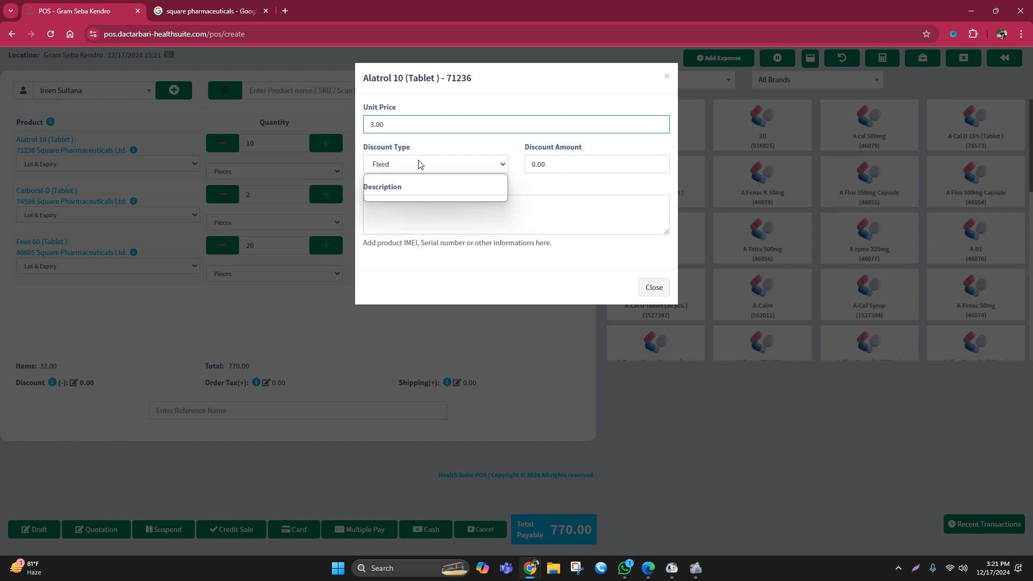
left_click(428, 195)
left_click(534, 162)
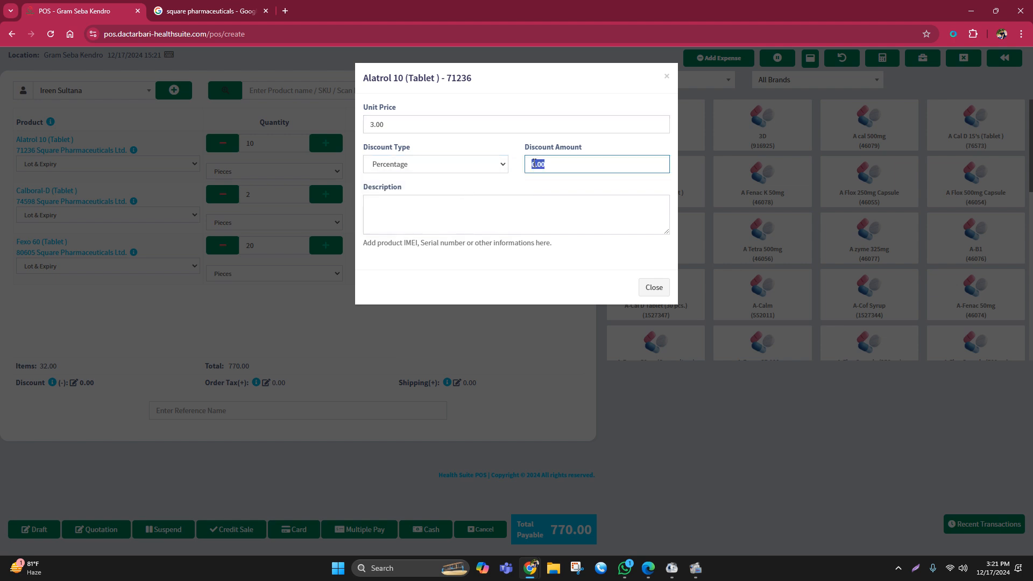
type("5")
left_click(641, 289)
- Give Calboral-D (Tablet) in the sale a percentage discount of 15
left_click(47, 201)
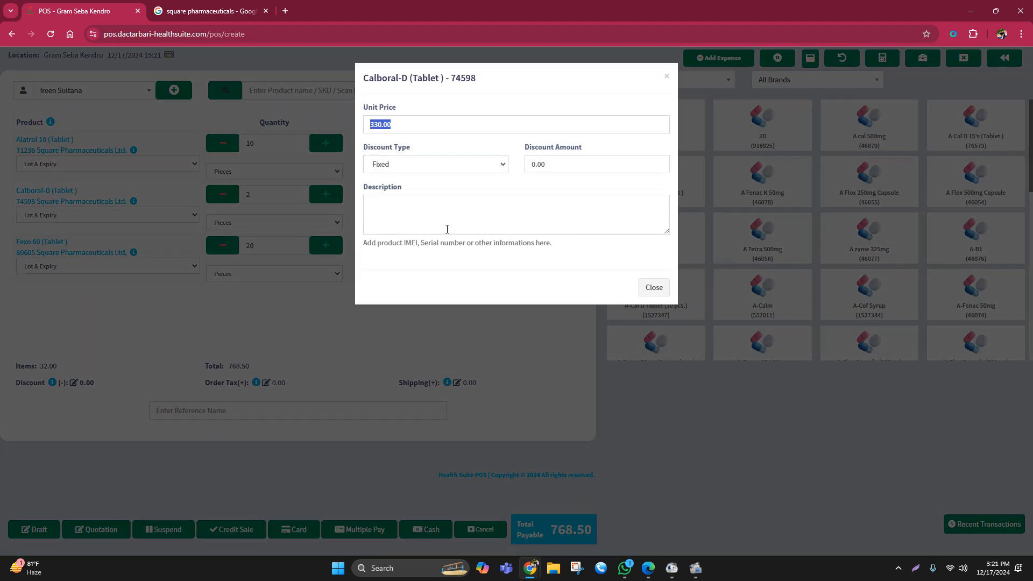
left_click(484, 164)
left_click(410, 194)
left_click(560, 168)
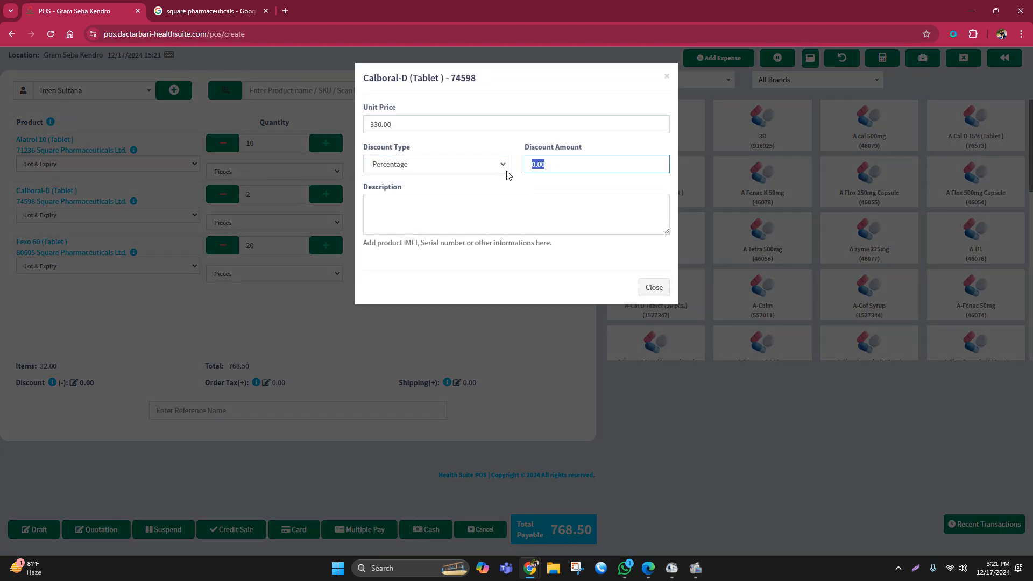
type("15")
left_click(655, 288)
- Give Fexo 60 (Tablet) in the sale a percentage discount of 5 and check the total payable
left_click(60, 245)
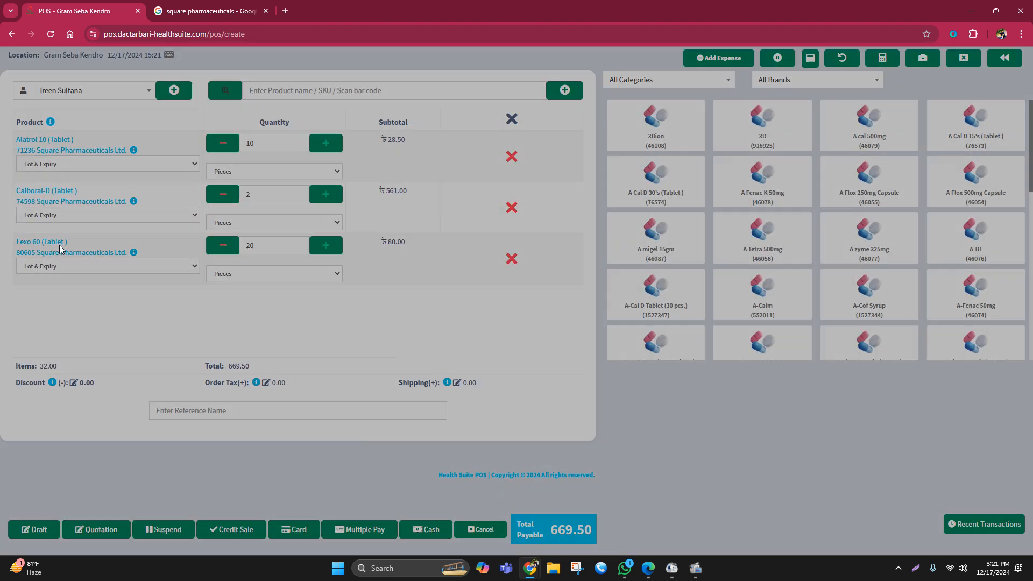
left_click(404, 169)
left_click(415, 196)
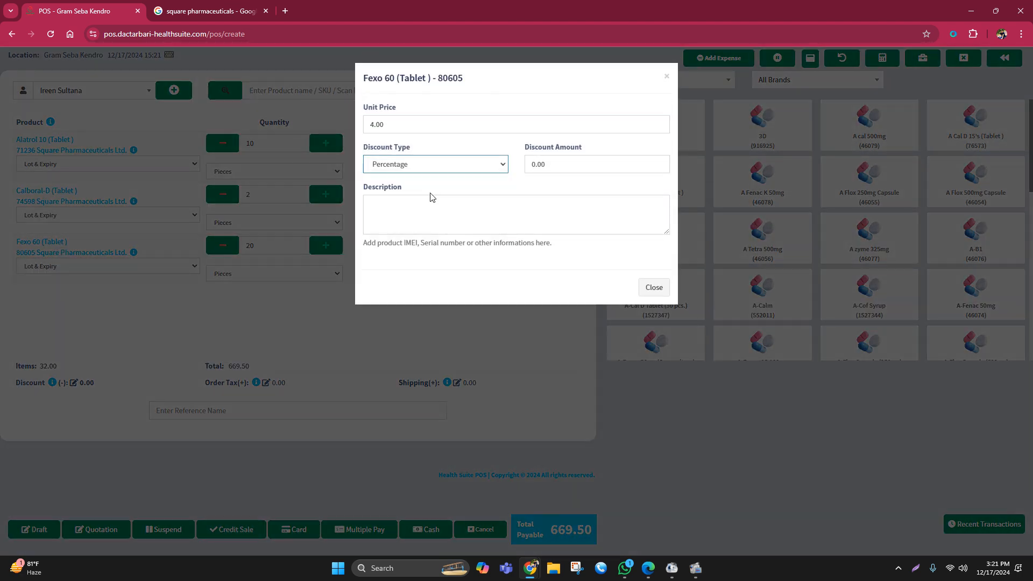
left_click(548, 163)
type("5")
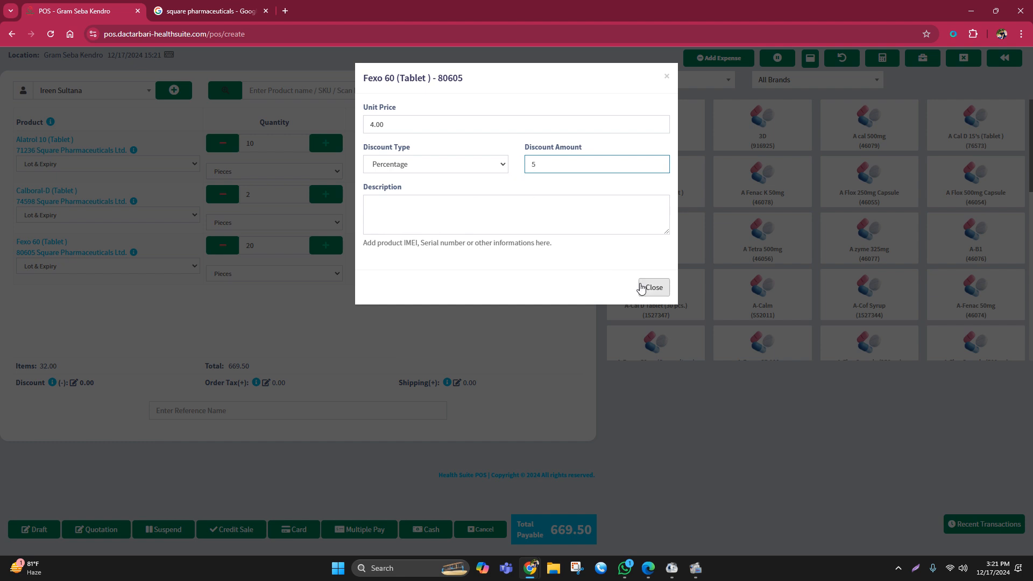
left_click(642, 287)
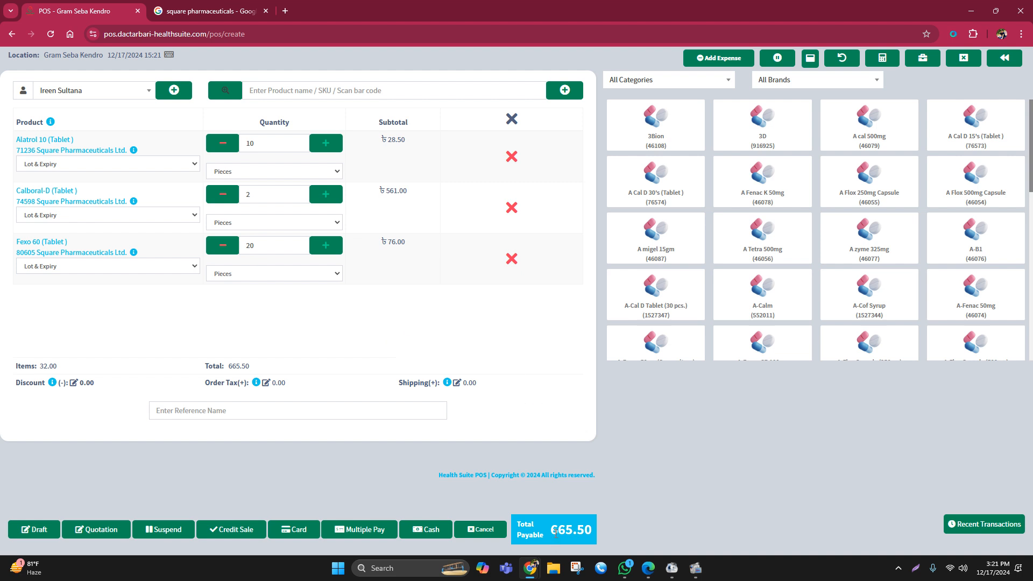
left_click_drag(552, 530, 602, 528)
left_click(698, 482)
- Reset the discount type of Alatrol 10 (Tablet) to Fixed and clear its discount amount
left_click(40, 150)
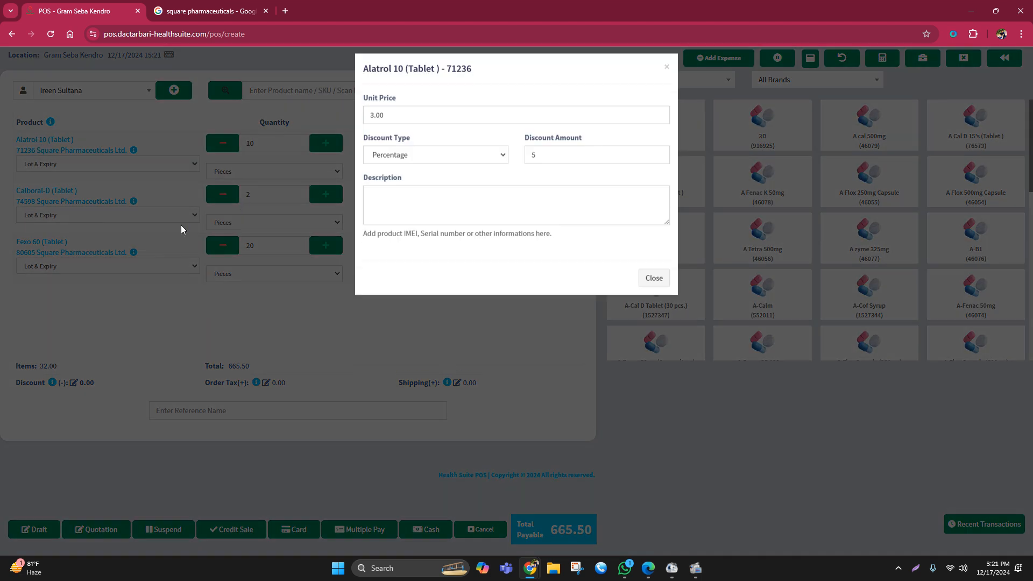
left_click(398, 164)
left_click(398, 180)
left_click(532, 165)
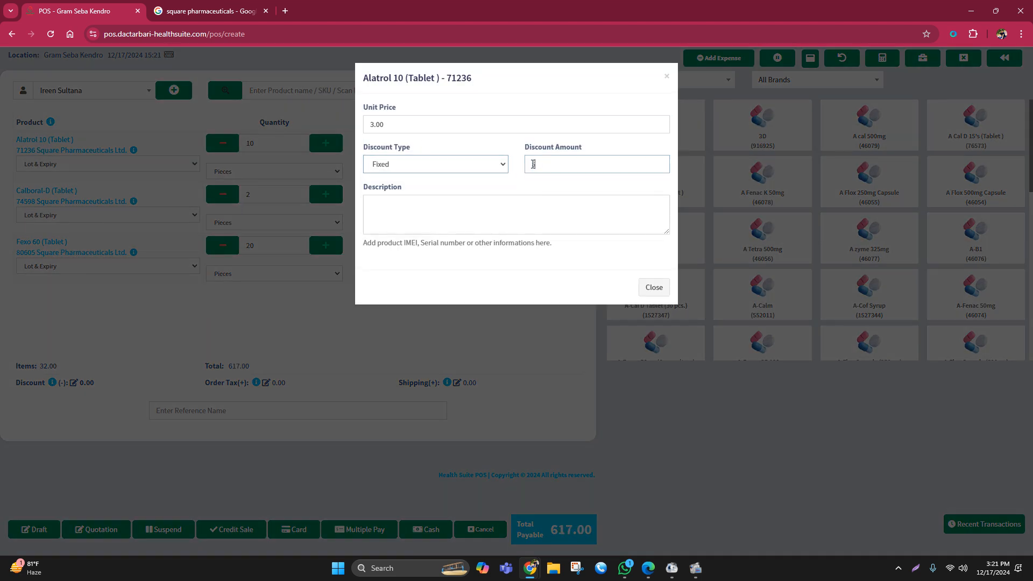
key("BackSpace")
left_click(654, 287)
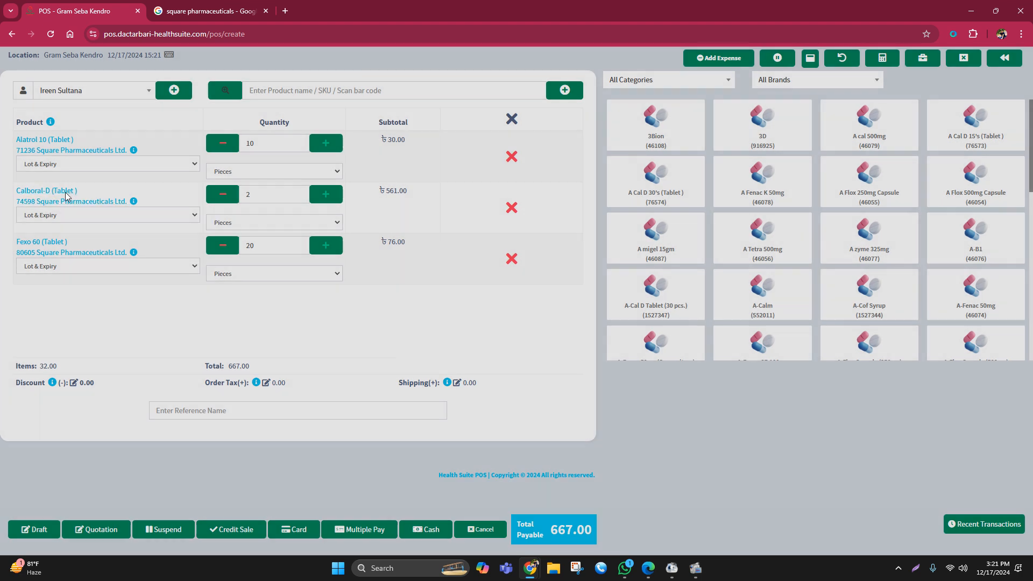
- Reset the discount type of Calboral-D (Tablet) to Fixed and clear its discount amount
left_click(65, 192)
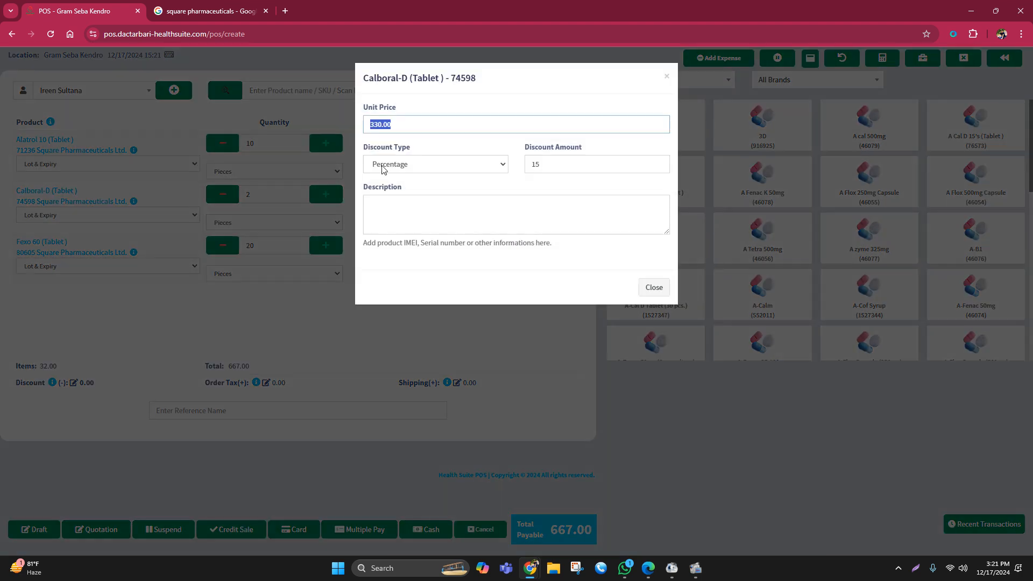
left_click(403, 164)
left_click(398, 180)
left_click(573, 160)
key("BackSpace")
key("BackSpace")
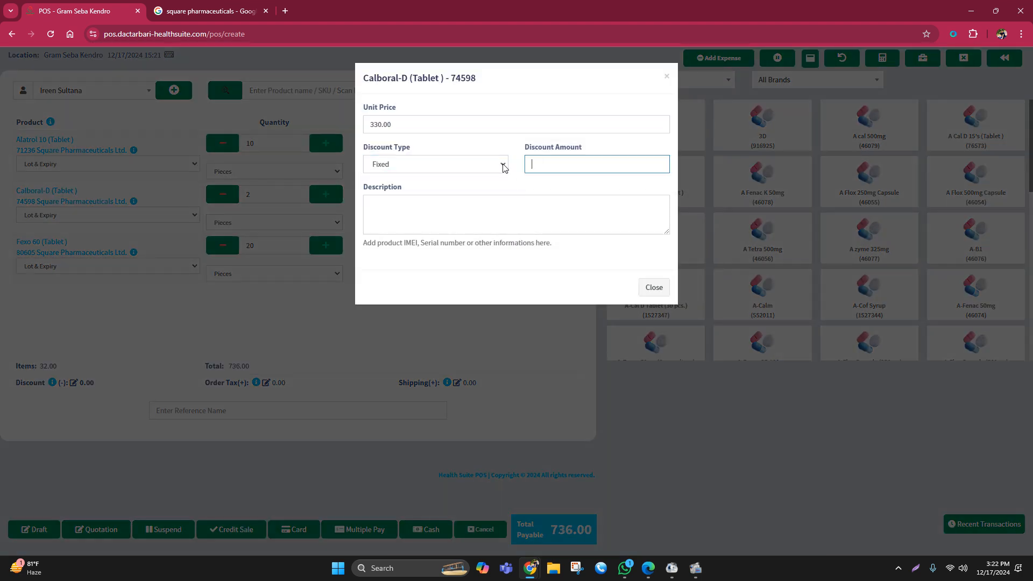
left_click(653, 287)
- Reset the discount type of Fexo 60 (Tablet) to Fixed and clear its discount amount
left_click(93, 254)
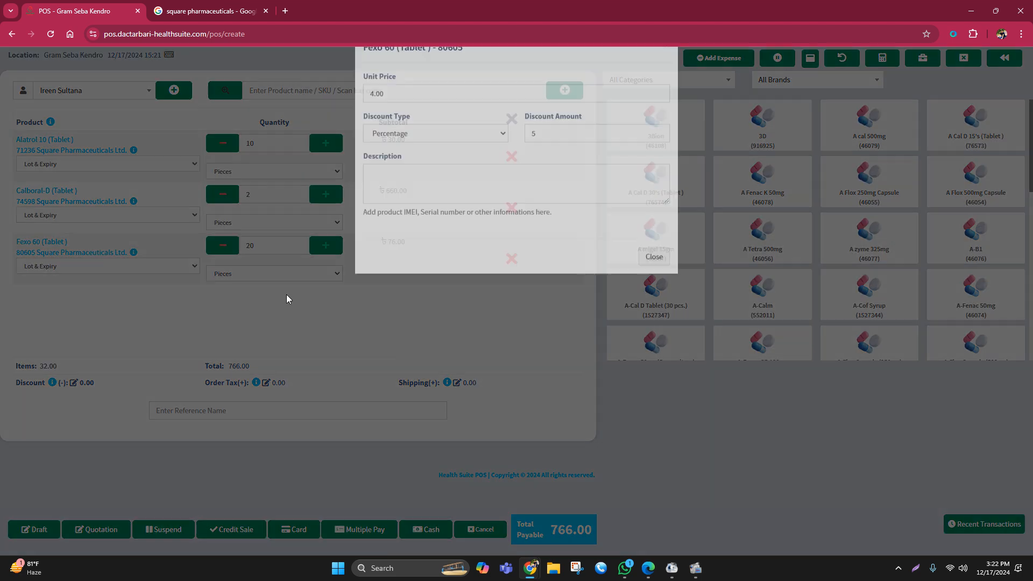
left_click(445, 164)
left_click(382, 180)
left_click(542, 162)
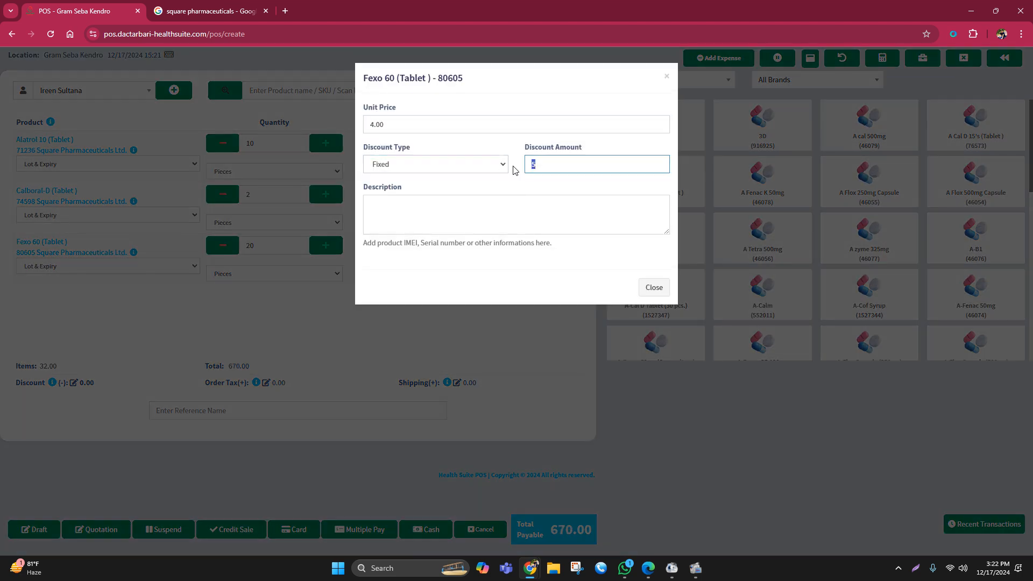
key("BackSpace")
left_click(654, 287)
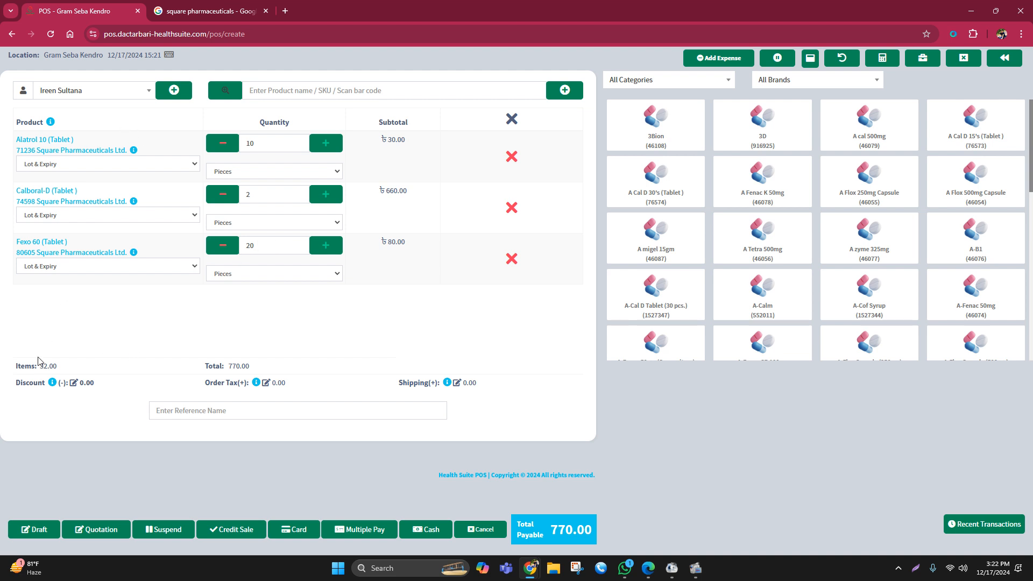
- Apply a fixed discount of 20 to the whole sale
left_click(73, 383)
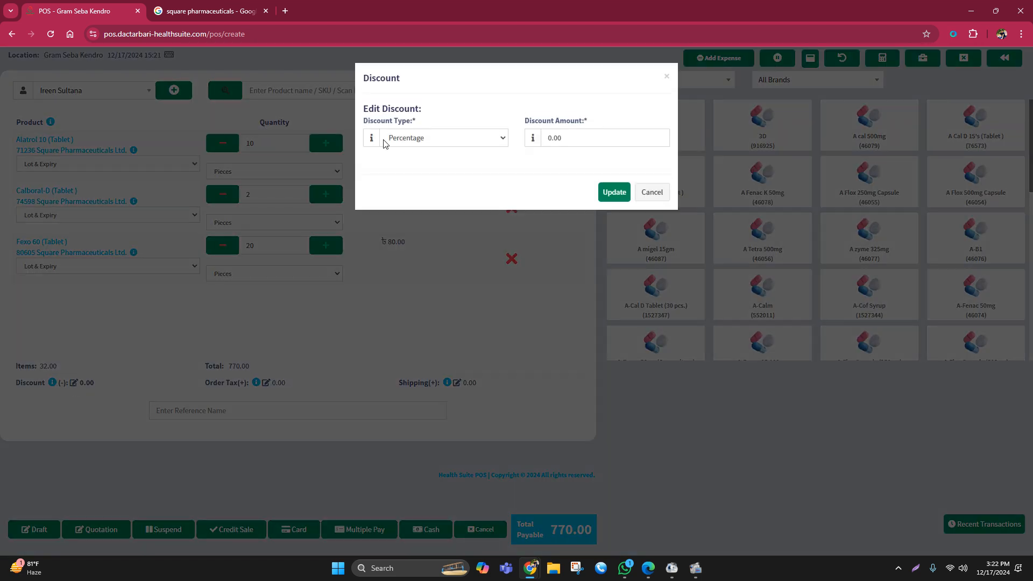
left_click(441, 138)
left_click(402, 168)
left_click(409, 139)
left_click(399, 183)
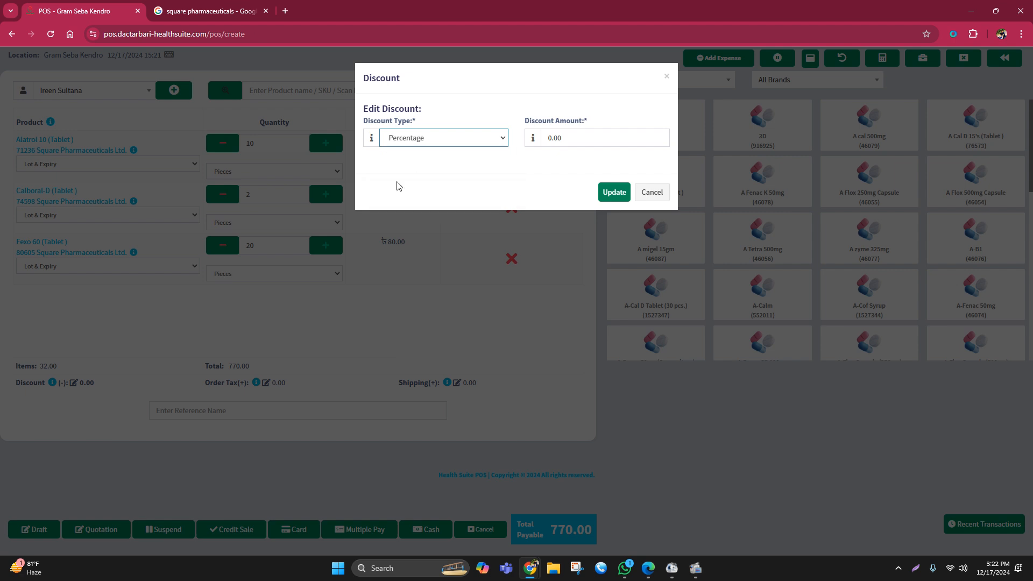
left_click(412, 137)
left_click(403, 168)
left_click(560, 137)
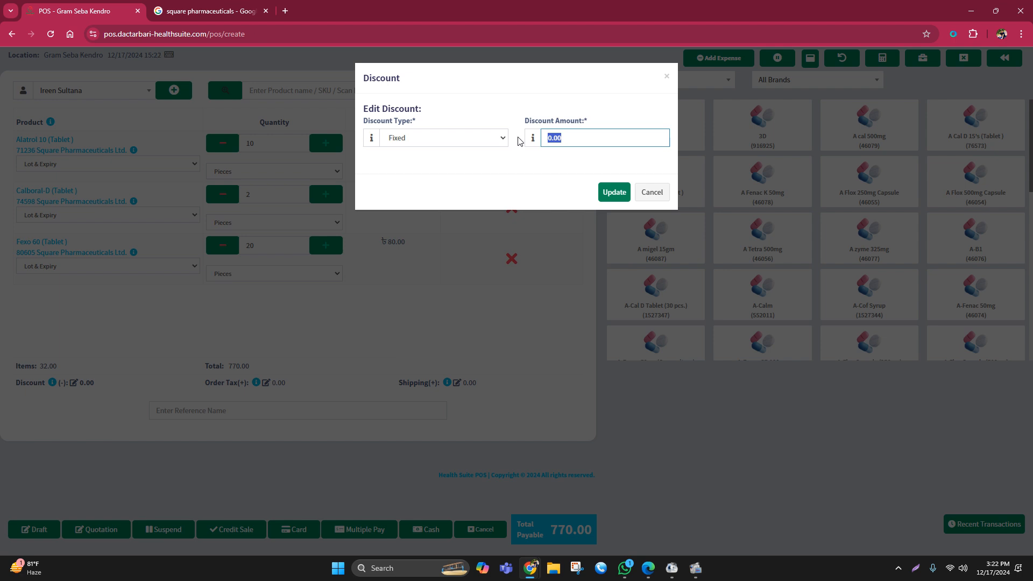
type("20")
left_click(613, 194)
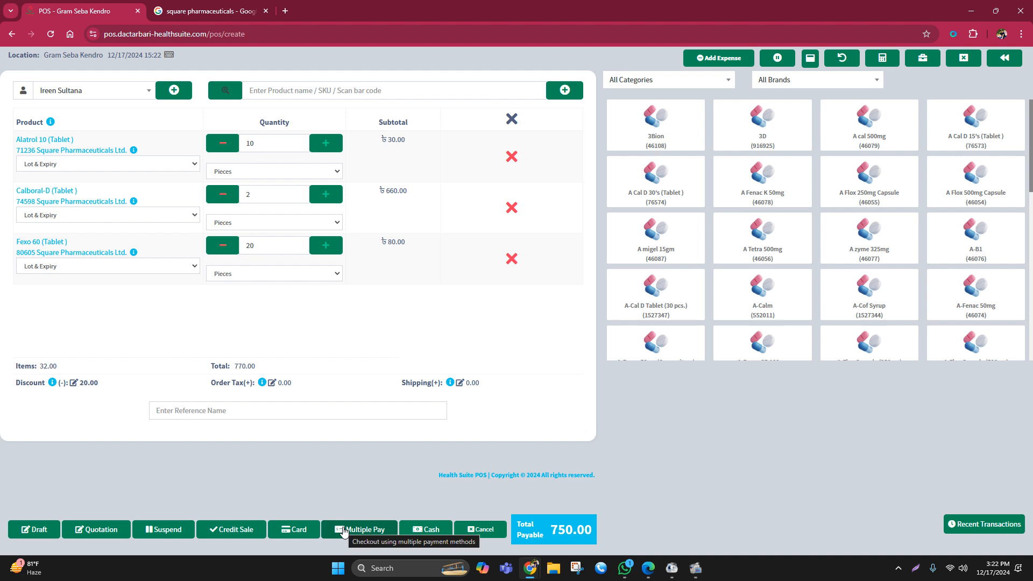
- Complete the sale as a cash payment, then review the invoice preview and dismiss it without printing
left_click(429, 530)
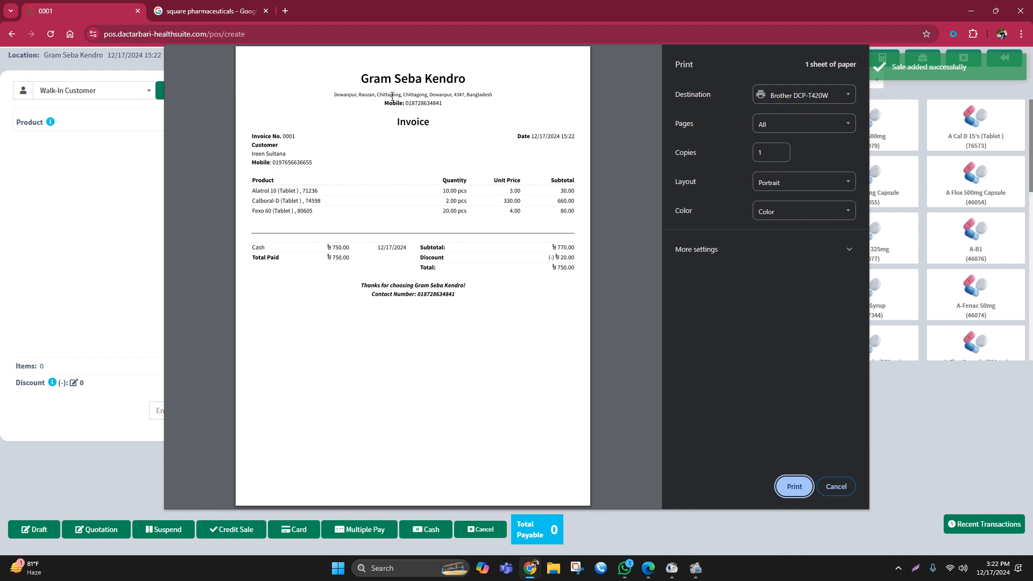
left_click_drag(384, 103, 455, 95)
left_click_drag(373, 295, 472, 299)
left_click(463, 295)
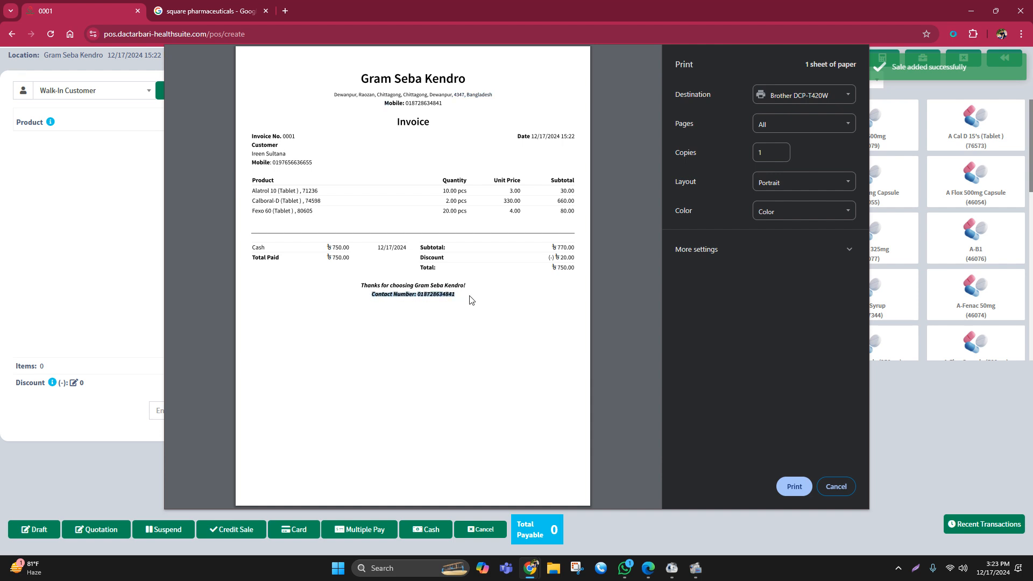
left_click(471, 299)
left_click_drag(398, 121, 430, 122)
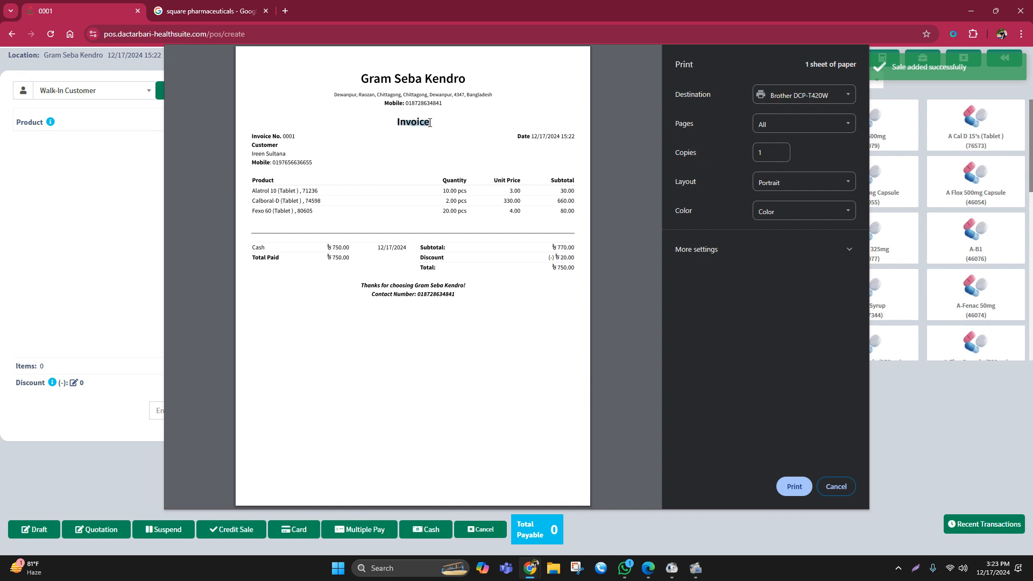
left_click(470, 132)
left_click(837, 486)
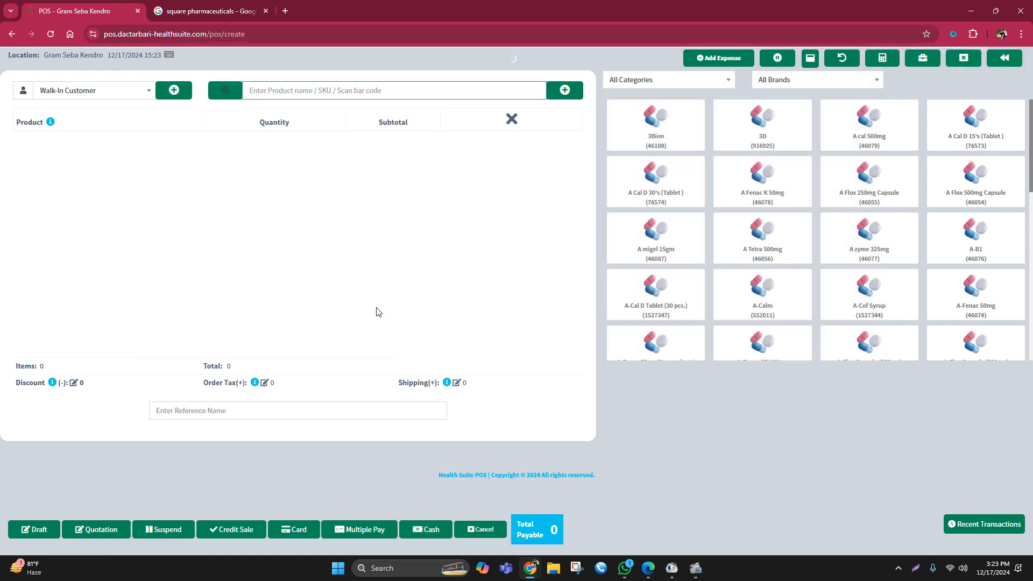
- Leave the sale screen for the home dashboard and check the total sales figure
left_click(12, 34)
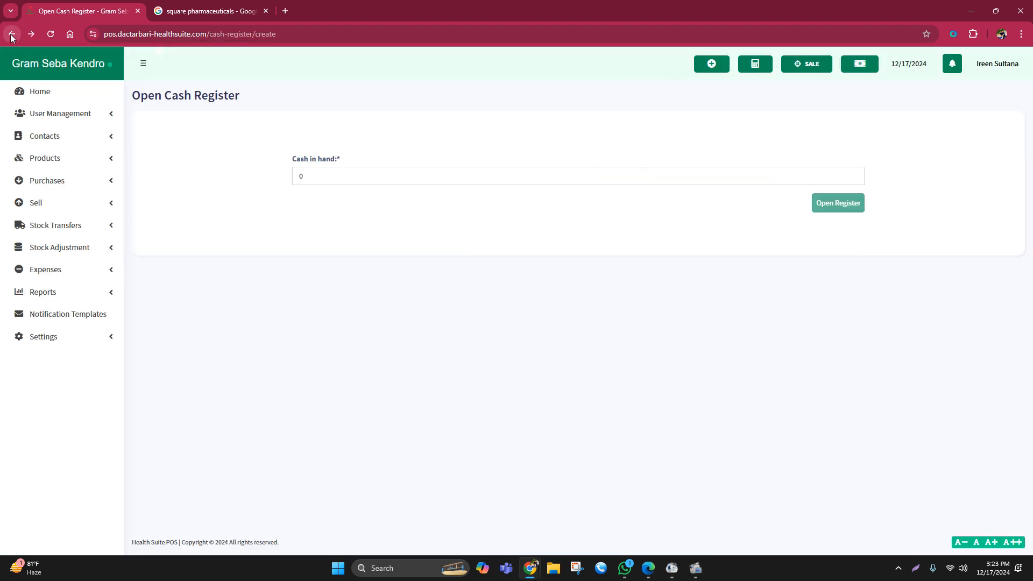
left_click(51, 90)
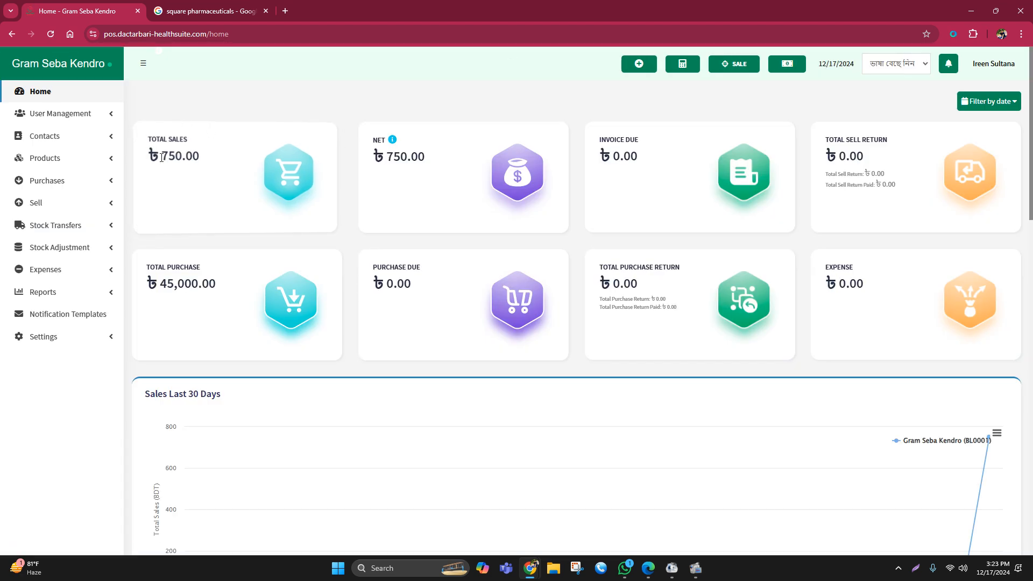
left_click_drag(162, 157, 200, 154)
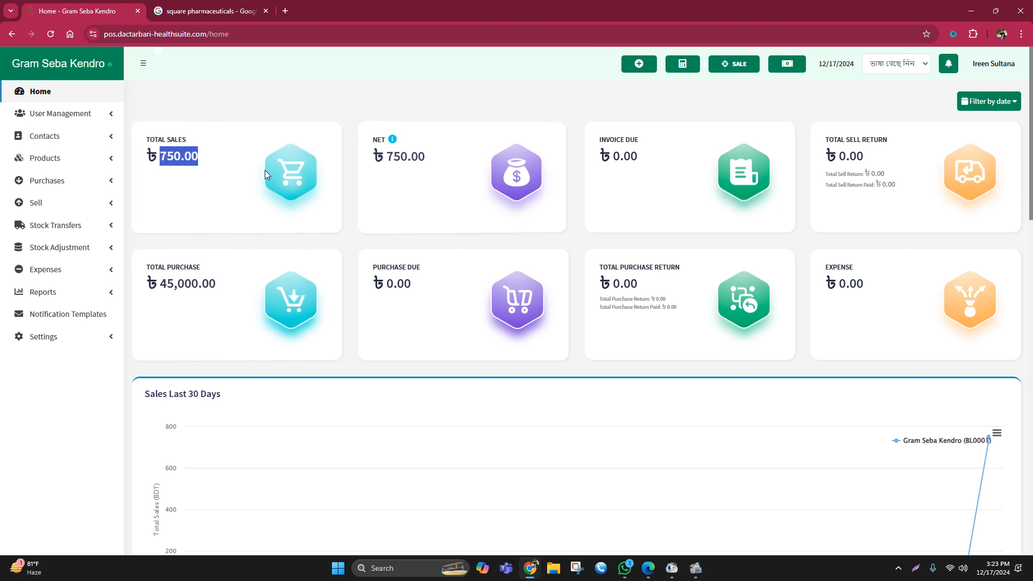
- Check the total purchase figure on the home dashboard
left_click(56, 90)
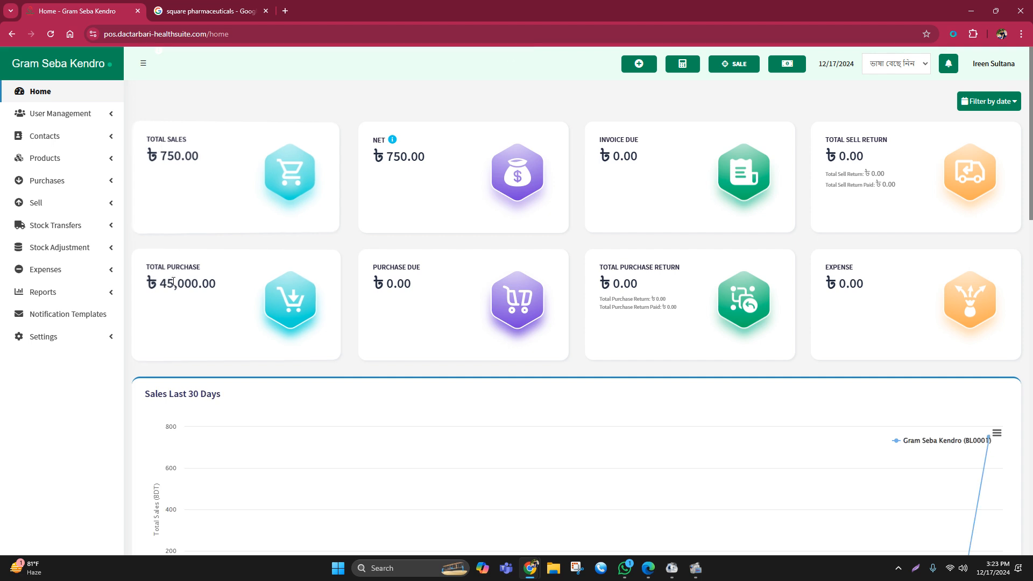
left_click_drag(161, 284, 221, 287)
left_click(220, 287)
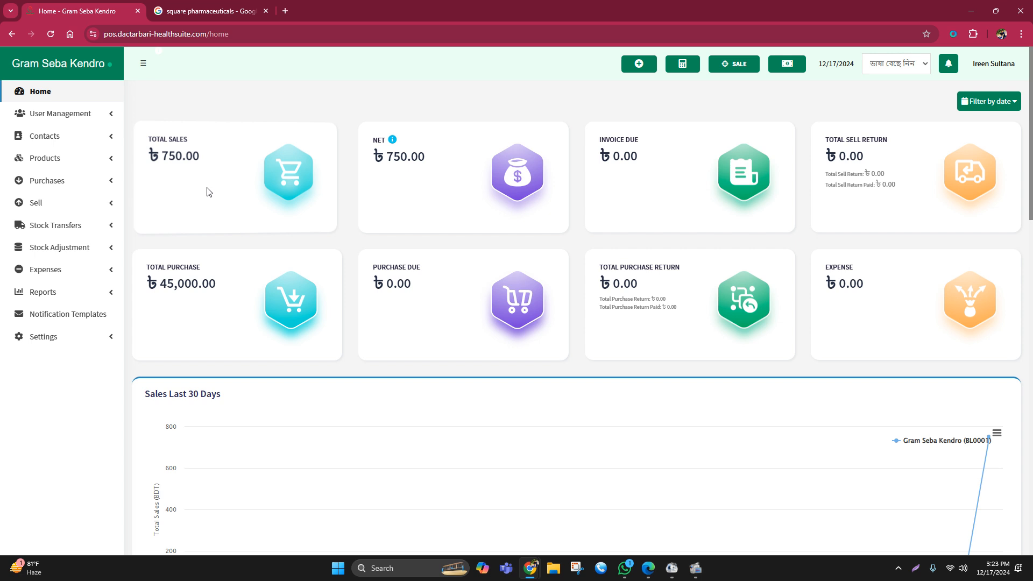
- Review the recorded sale in the POS sales list and return to the home dashboard
left_click(52, 209)
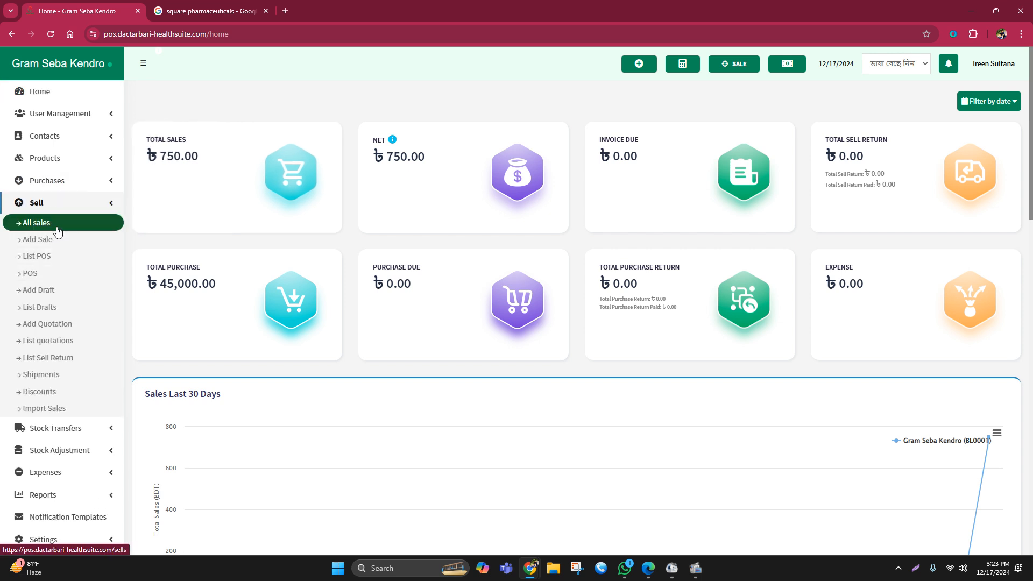
left_click(60, 256)
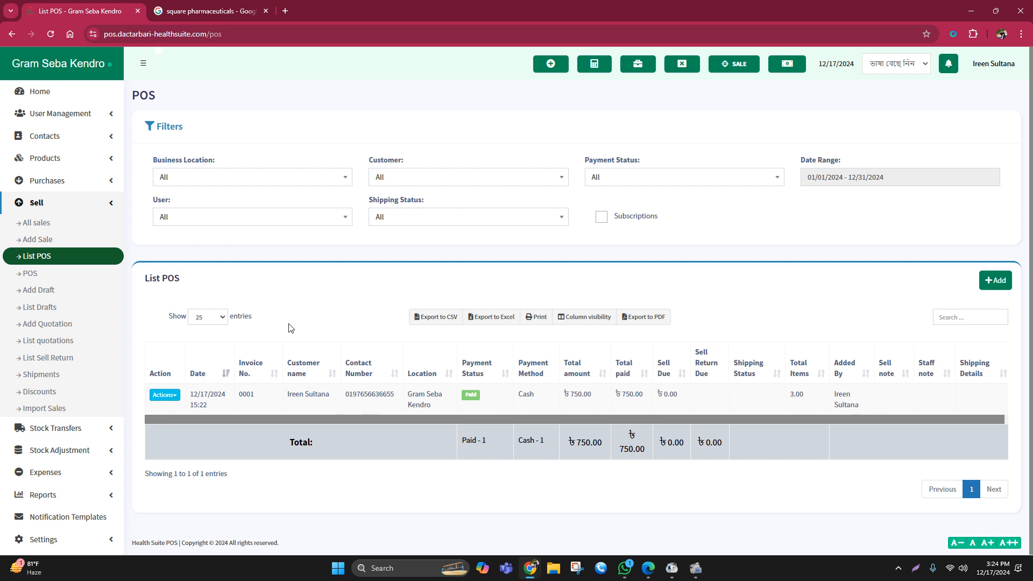
left_click(45, 93)
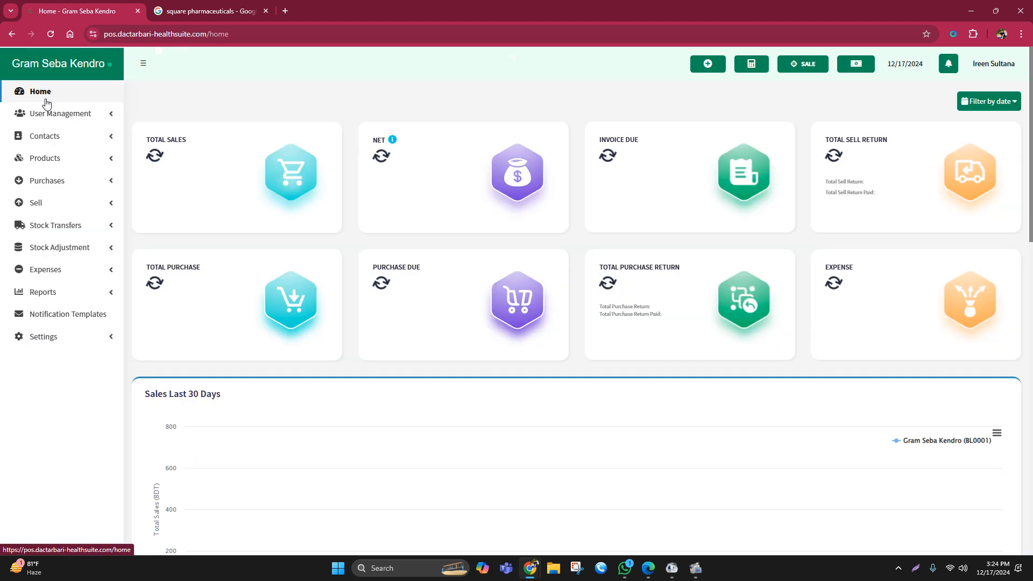
- Open the list of all sales, view the details of the recorded sale, and close them
left_click(41, 205)
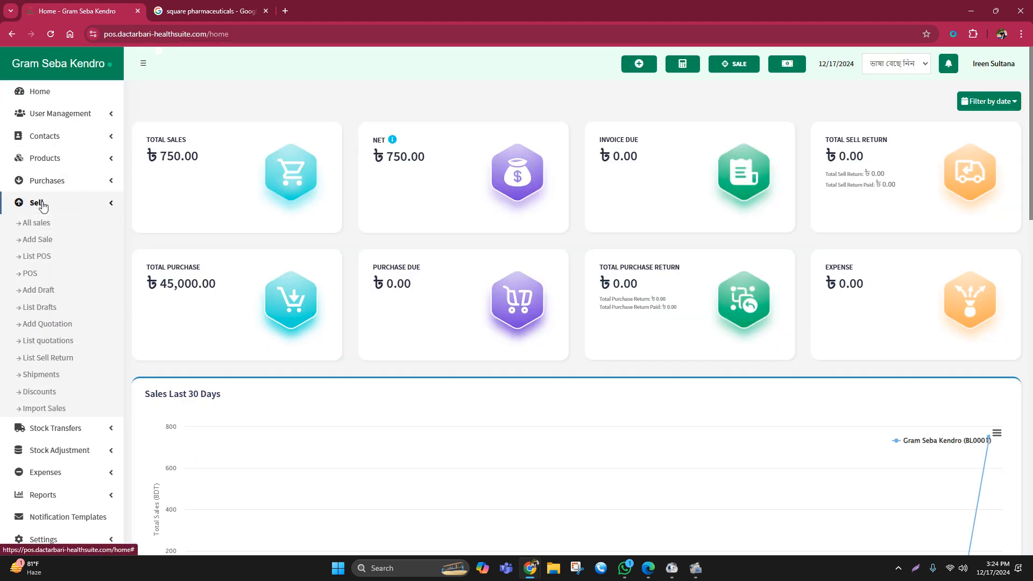
left_click(51, 223)
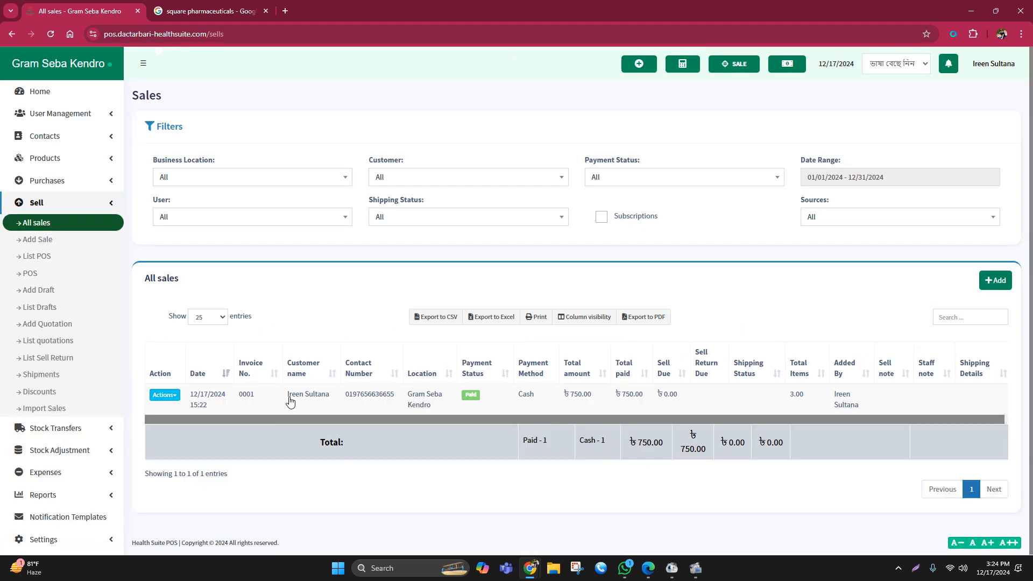
left_click_drag(291, 397, 334, 401)
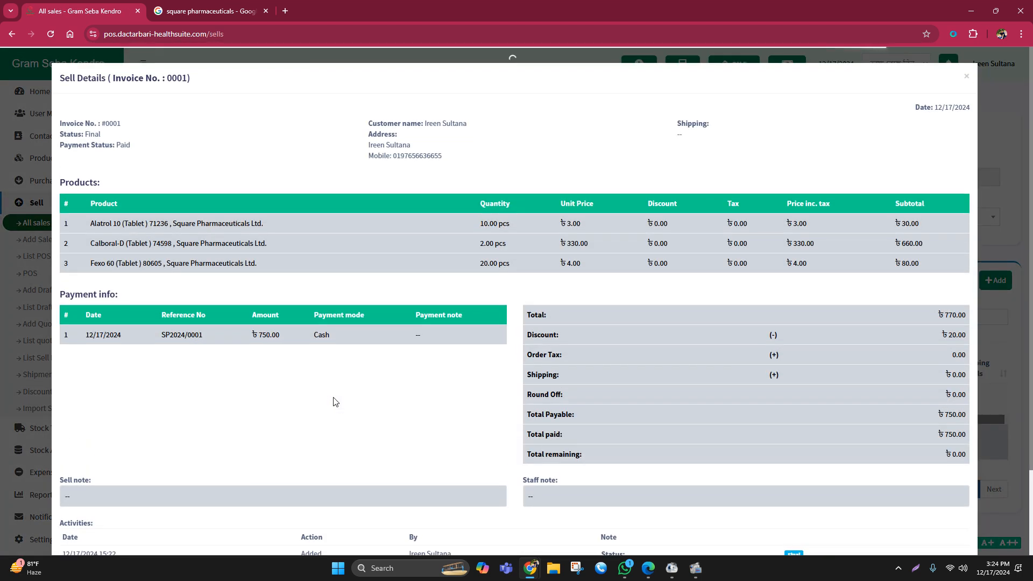
left_click(1014, 130)
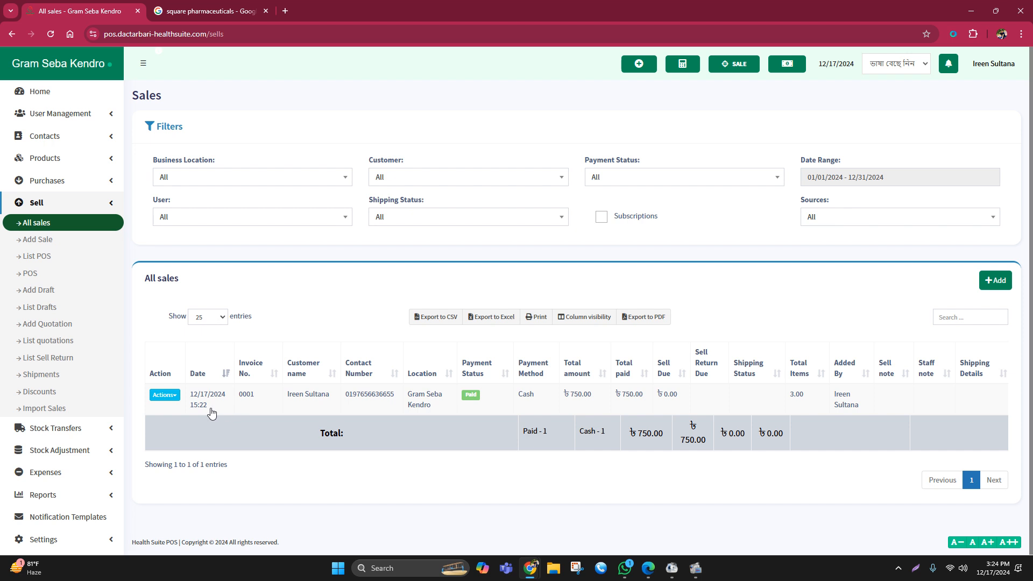
- Start a sell return for the recorded sale with return quantities of 5 Alatrol 10, 1 Calboral-D and 10 Fexo 60
left_click(172, 398)
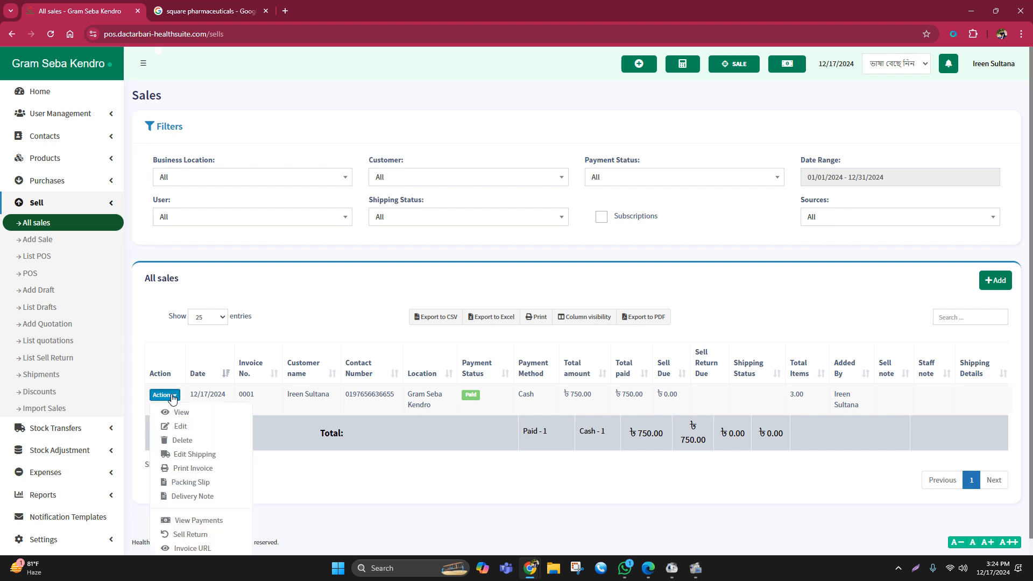
scroll(173, 401, "down", 1)
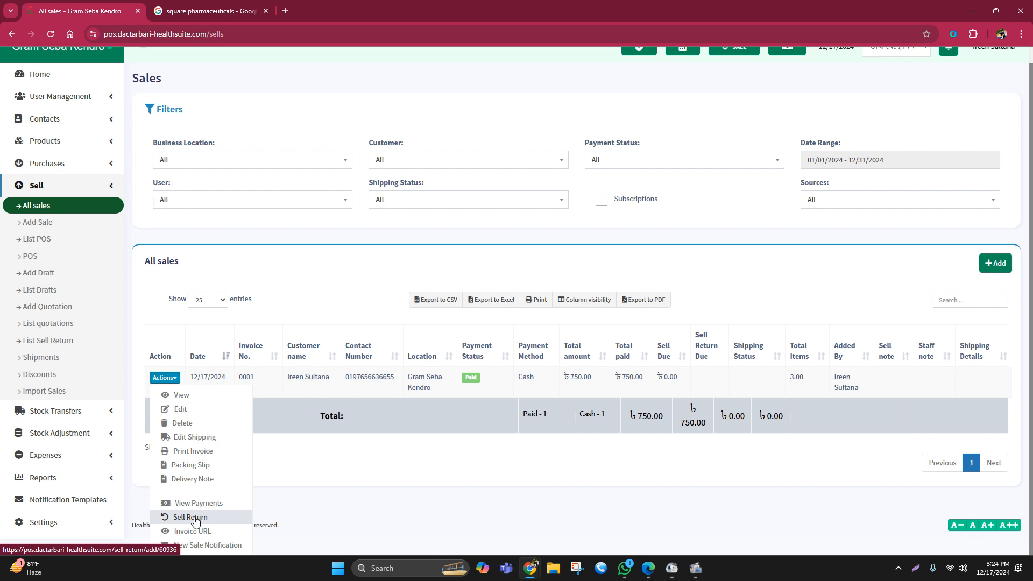
left_click(195, 520)
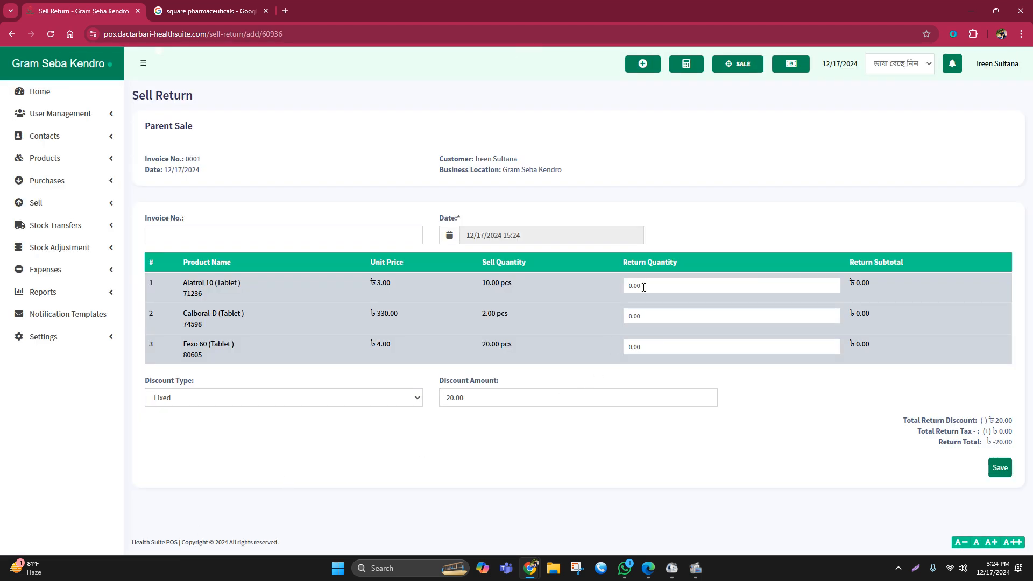
left_click_drag(644, 288, 621, 292)
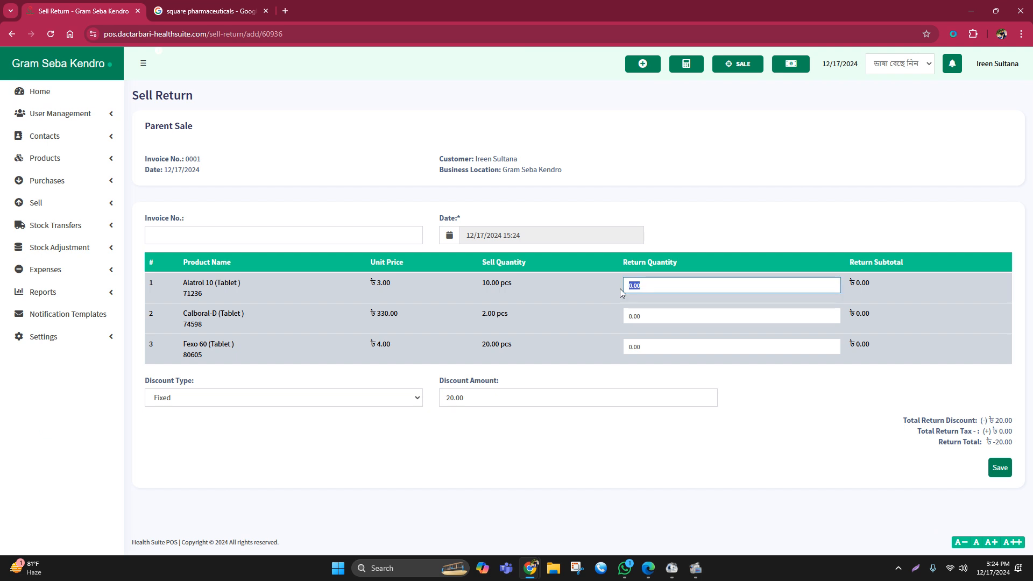
type("5")
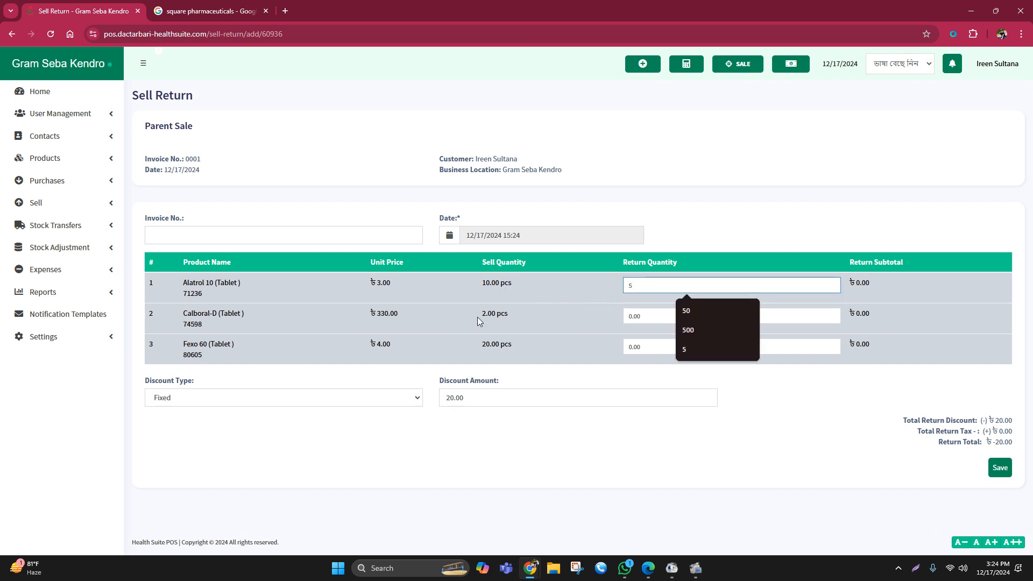
left_click_drag(639, 316, 612, 313)
type("1")
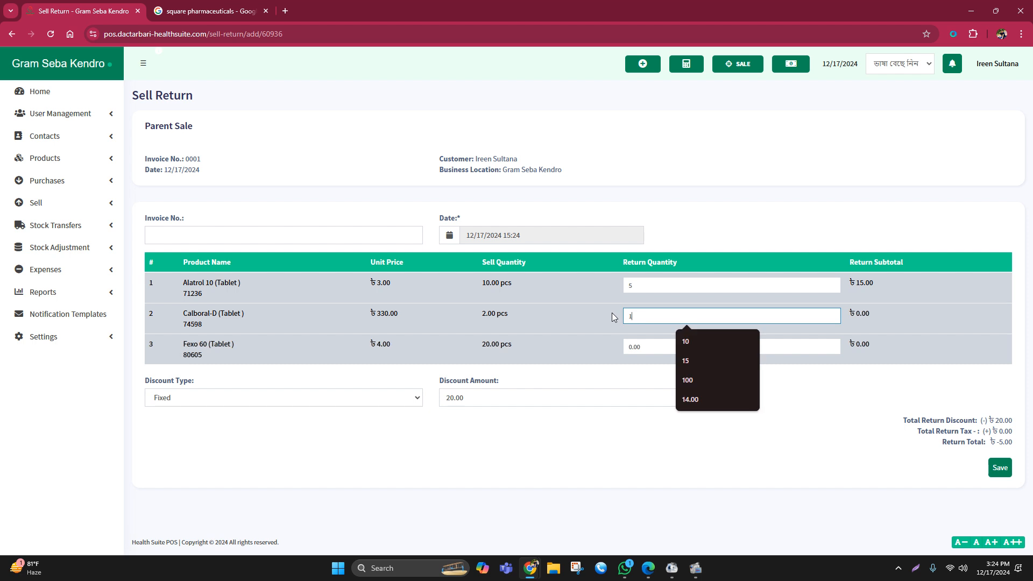
left_click(644, 343)
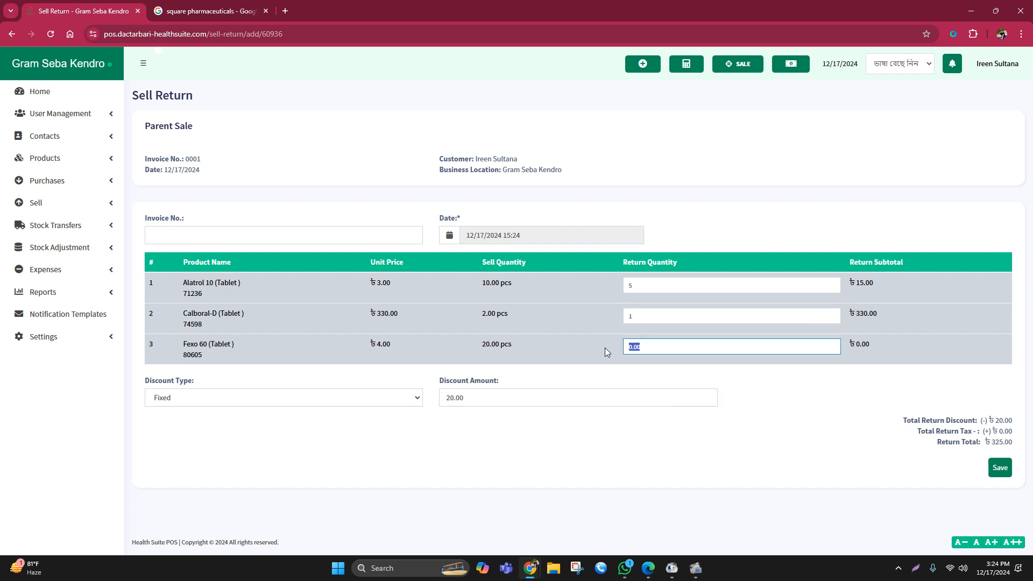
type("10")
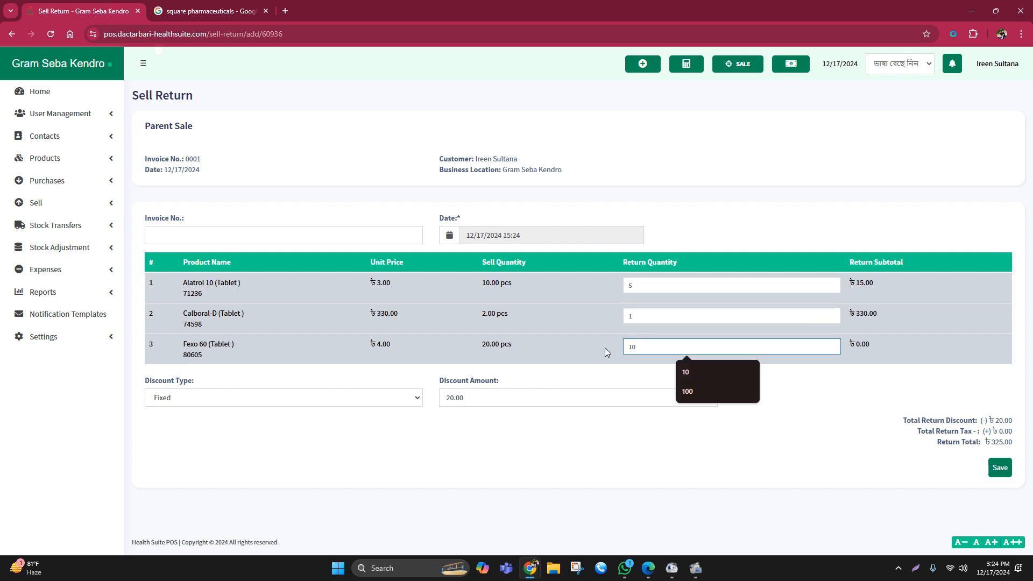
left_click(717, 432)
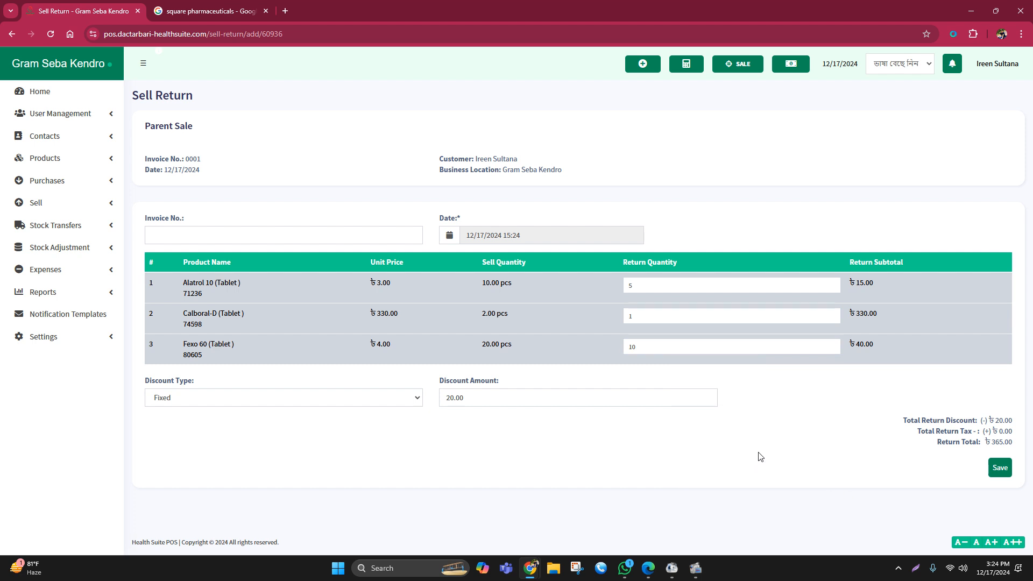
- Check the return total and set the fixed discount amount of the sell return to 50
left_click_drag(992, 444, 1017, 444)
left_click_drag(473, 397, 437, 407)
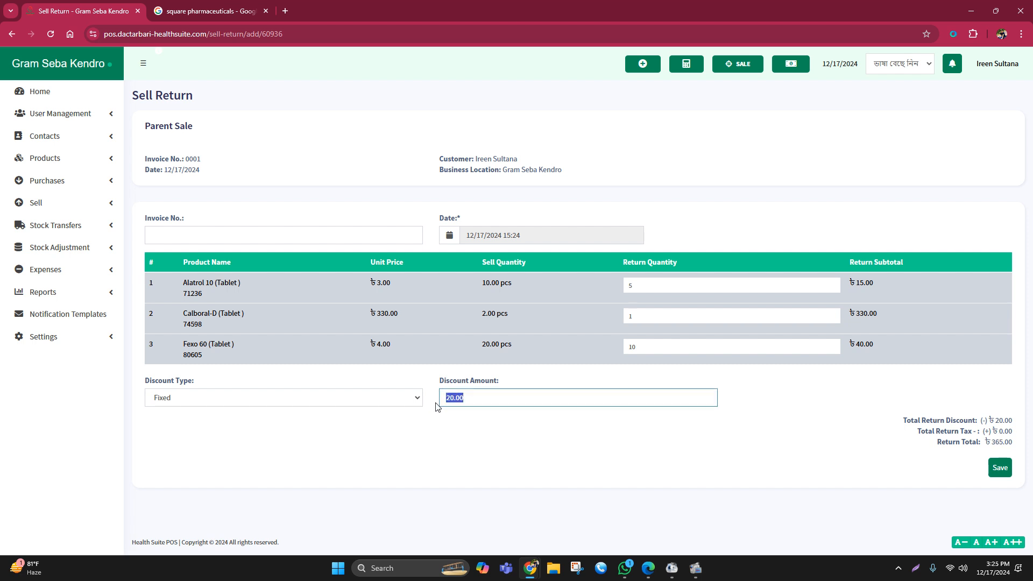
type("50")
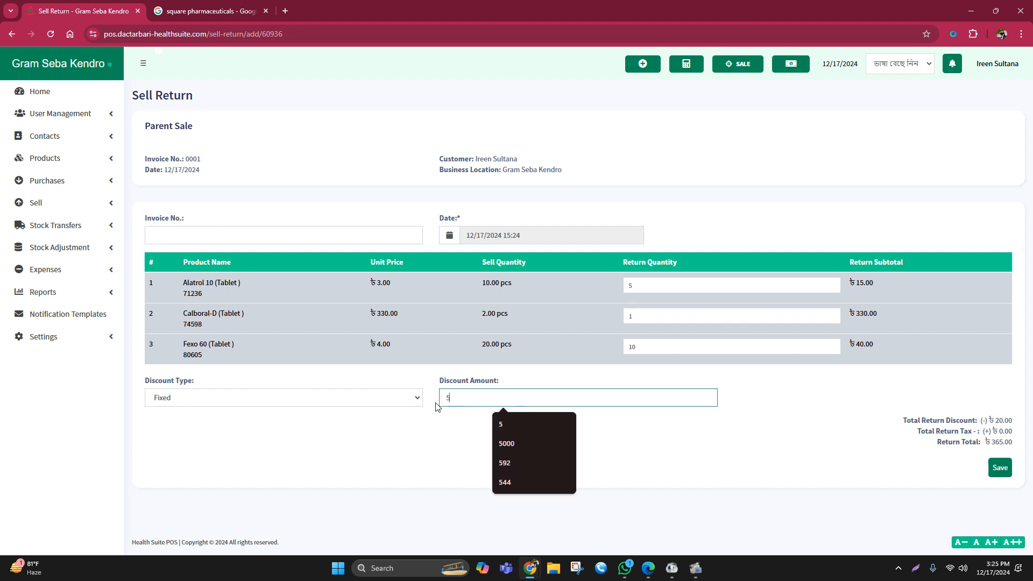
left_click(442, 456)
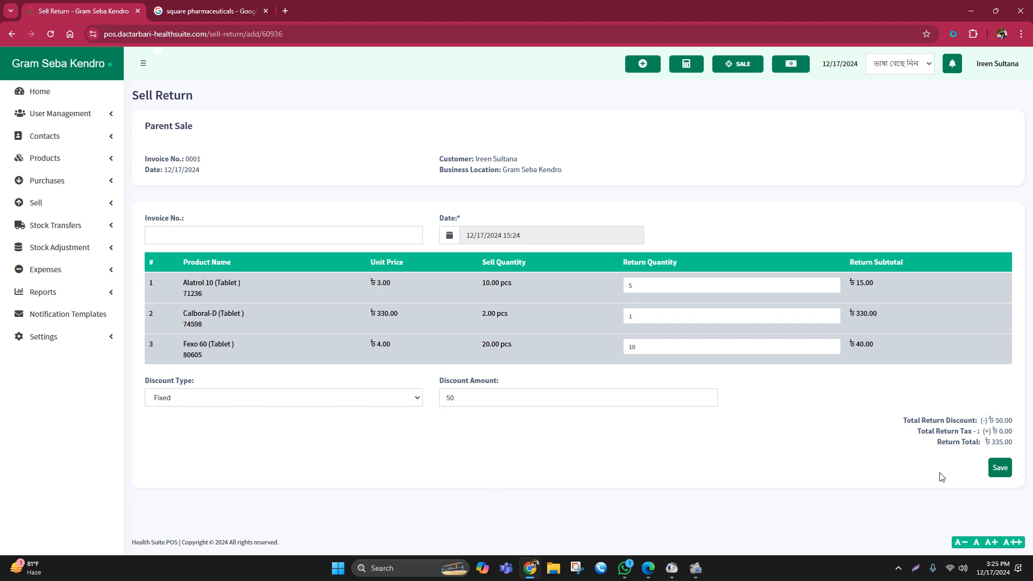
- Recheck the return total, save the sell return, and dismiss its print preview without printing
left_click_drag(993, 445, 1011, 444)
left_click(768, 467)
left_click_drag(992, 442, 1016, 445)
left_click(990, 443)
left_click_drag(1004, 441, 1014, 444)
left_click(778, 464)
left_click(1005, 474)
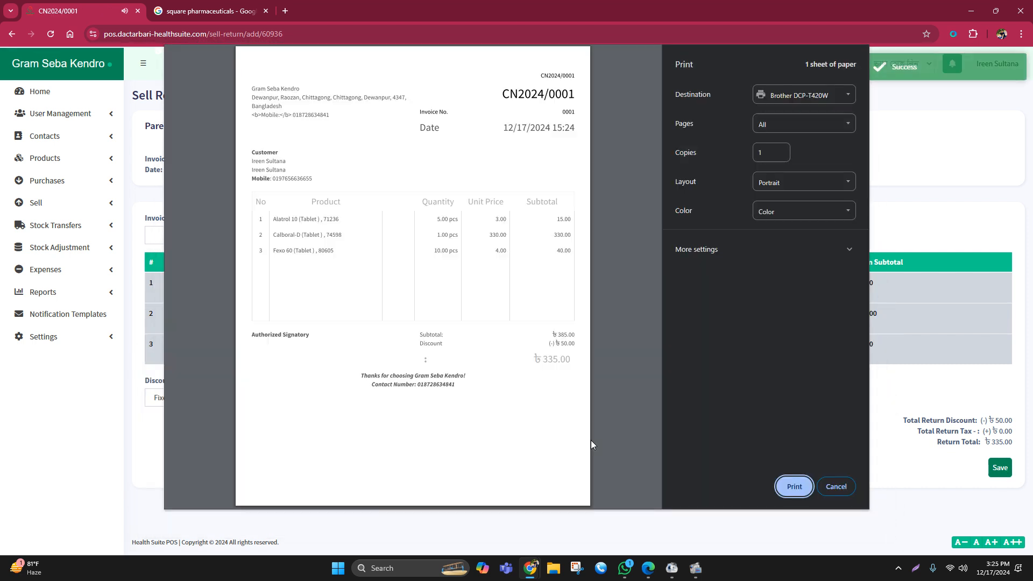
left_click(834, 487)
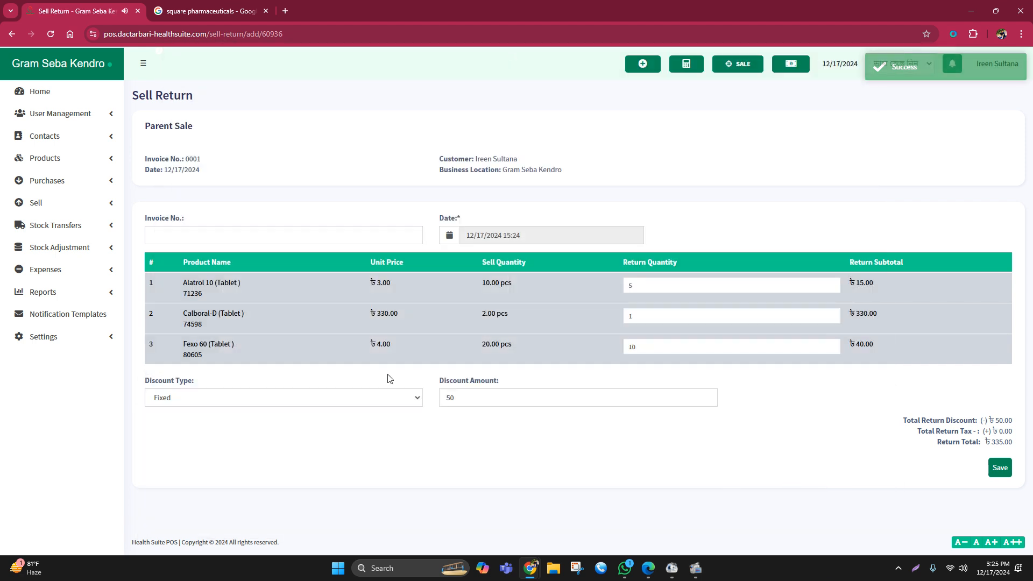
- Record a cash payment of 335.00 for the due return in the list of sell returns
left_click(54, 201)
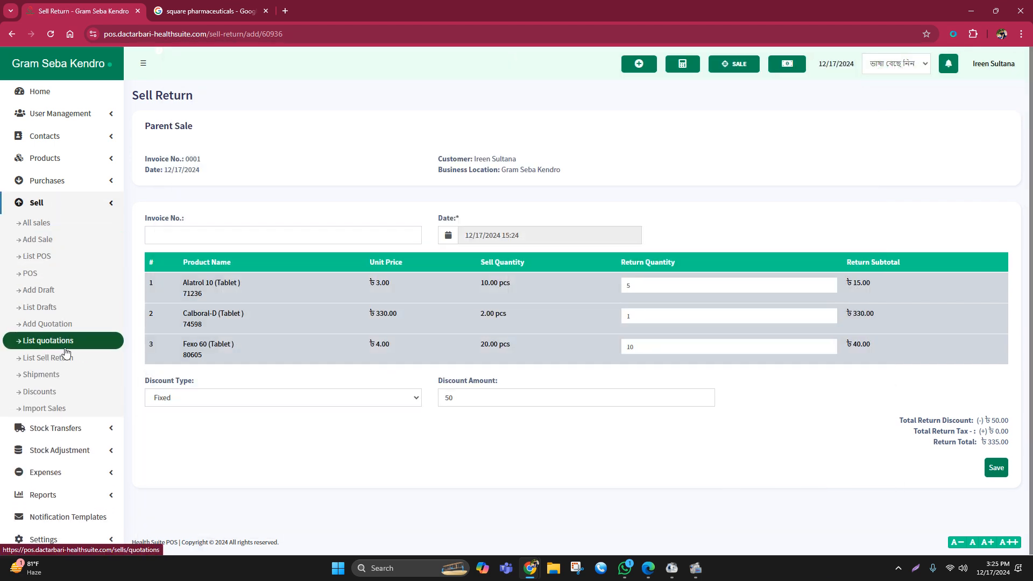
left_click(55, 359)
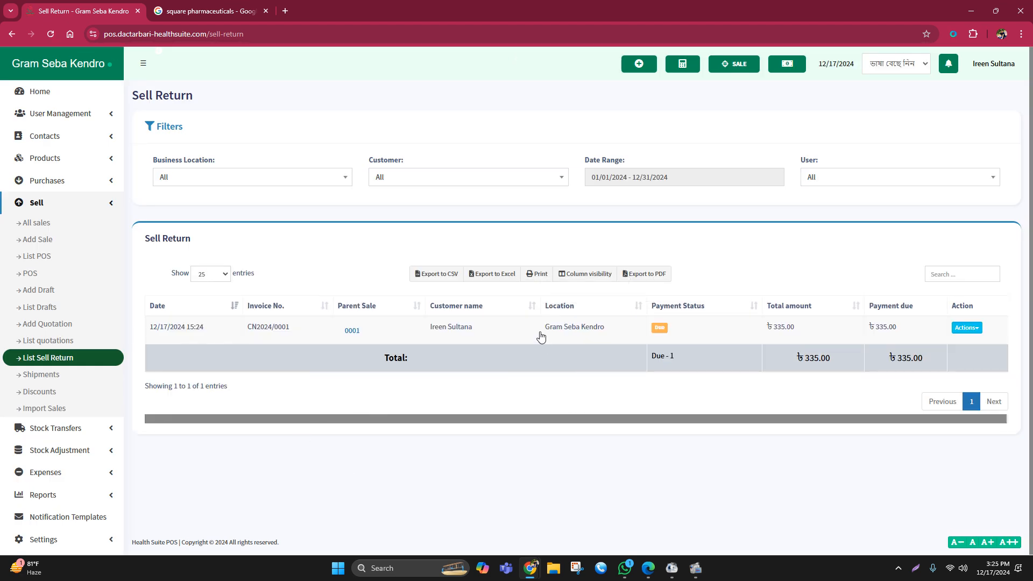
left_click(661, 329)
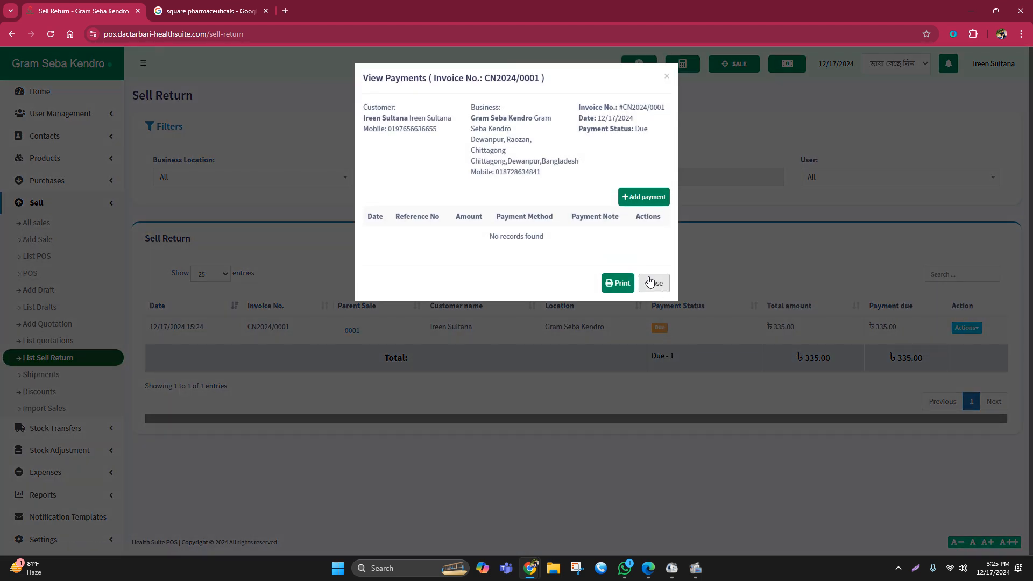
left_click(654, 200)
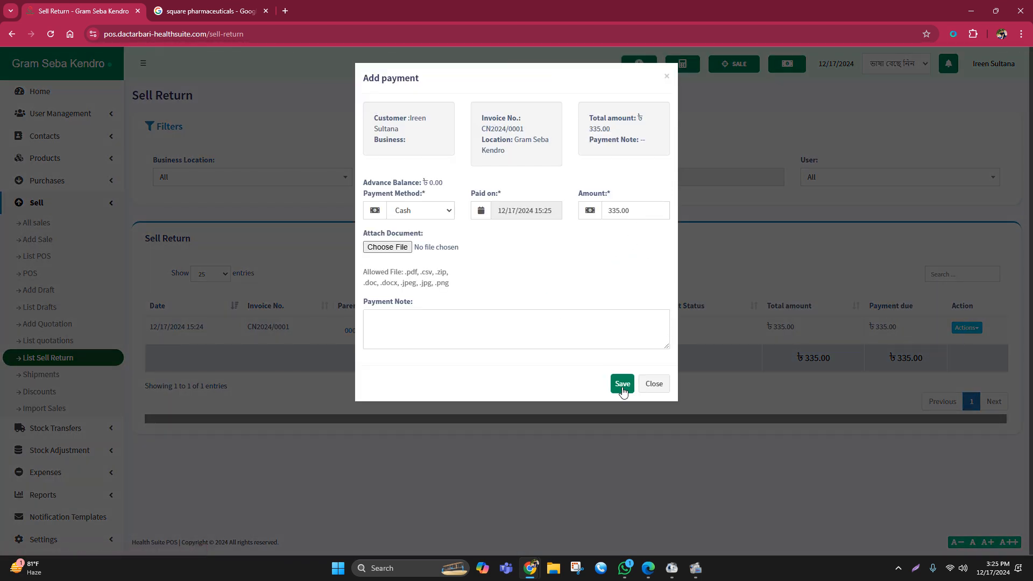
left_click(620, 384)
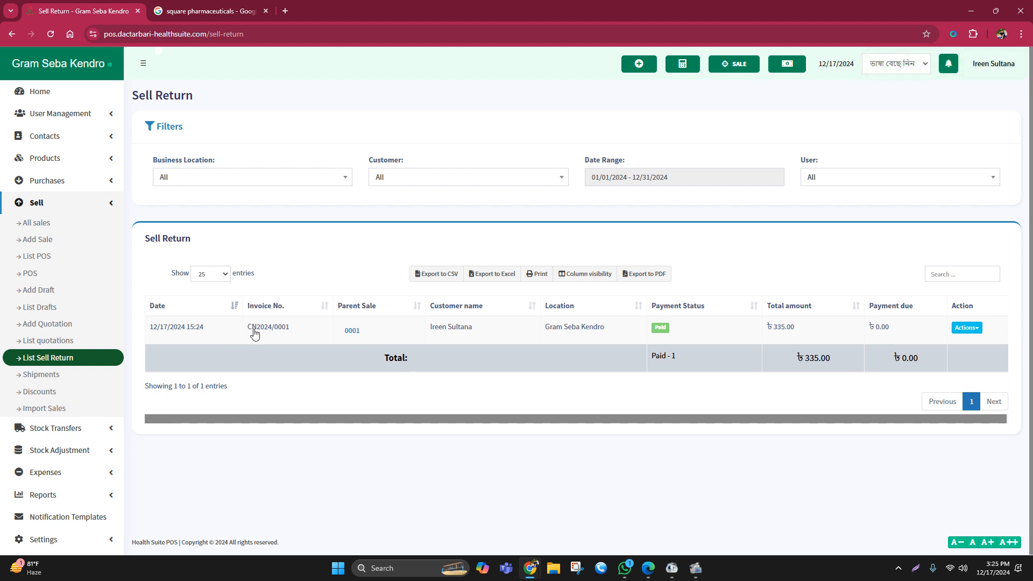
- Review the sell return's details, and check the original sale's available actions and return marker in the list of all sales
left_click_drag(247, 329, 294, 336)
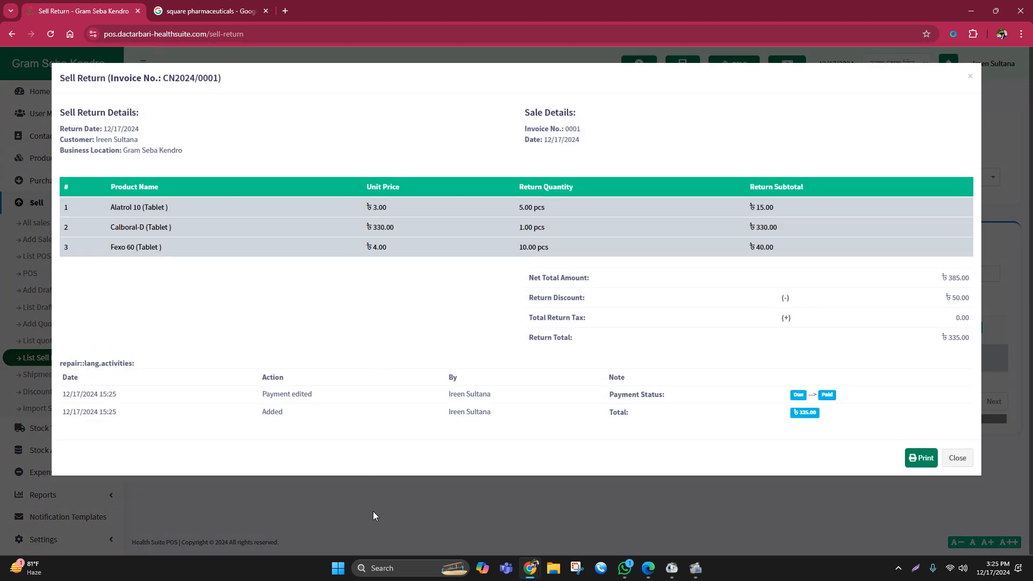
left_click(373, 514)
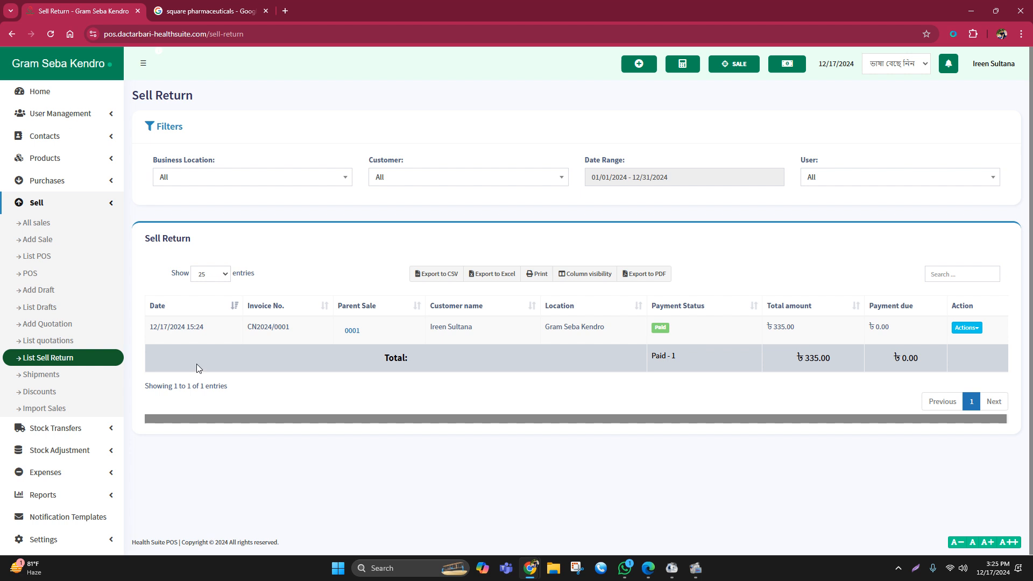
left_click(43, 224)
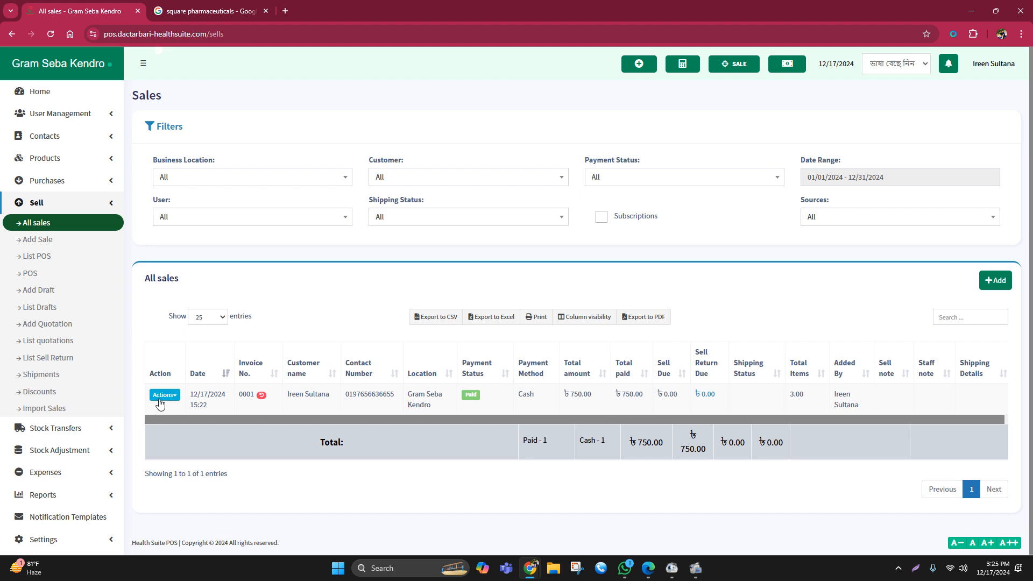
left_click(164, 397)
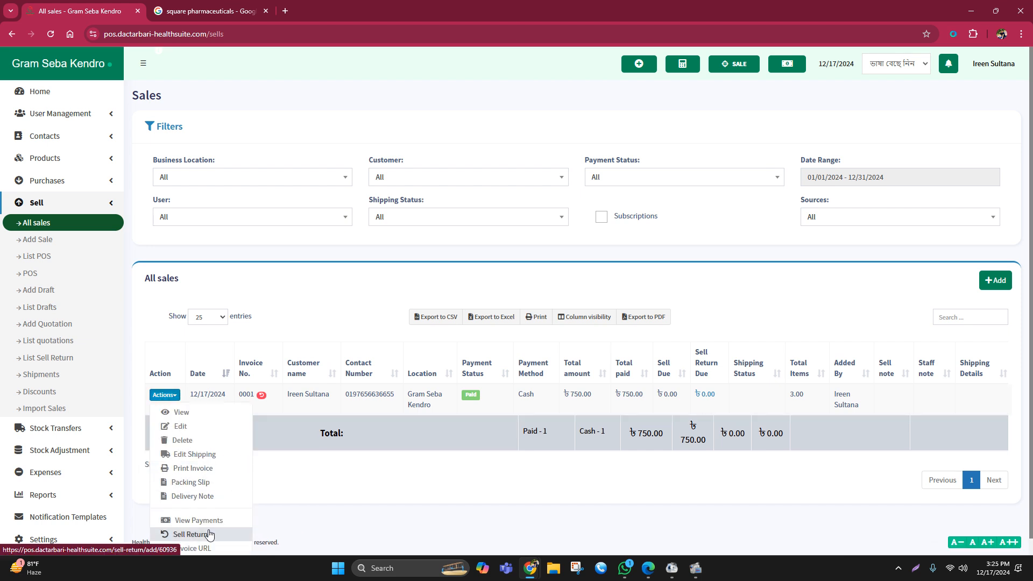
left_click(302, 511)
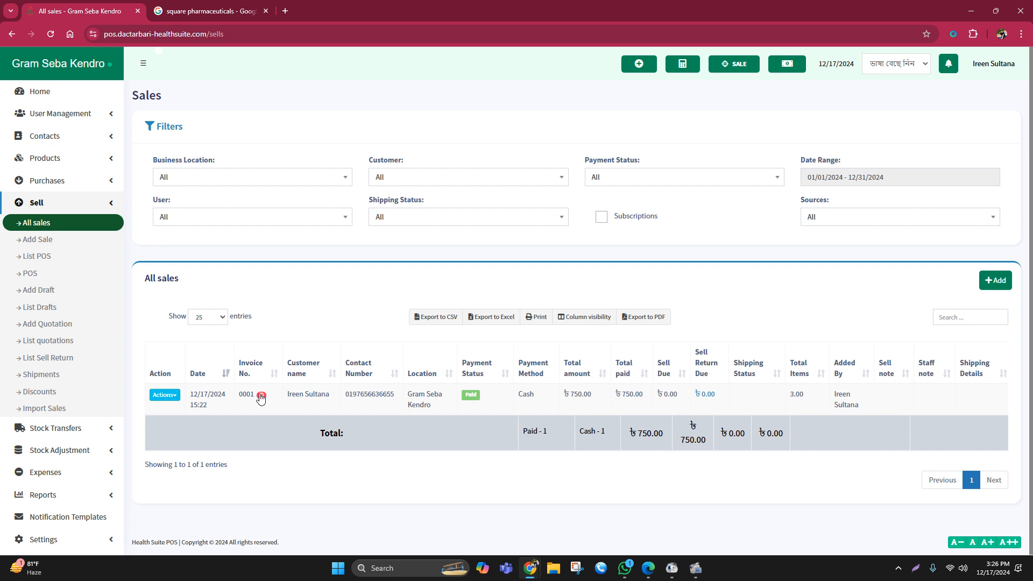
mouse_move(262, 397)
- Return to the home dashboard and check the total purchase figure after the sell return
left_click(66, 91)
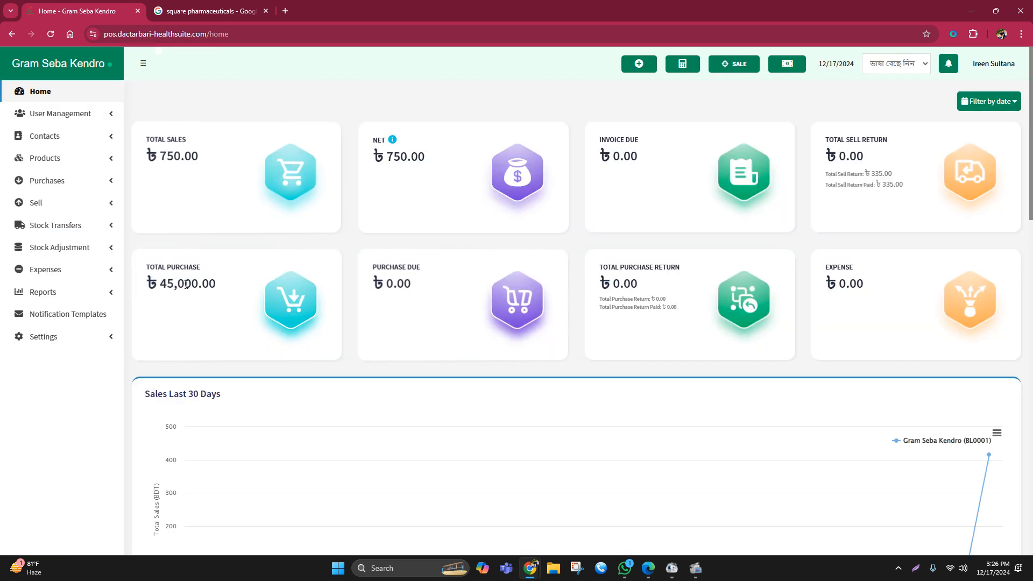
left_click_drag(164, 283, 218, 291)
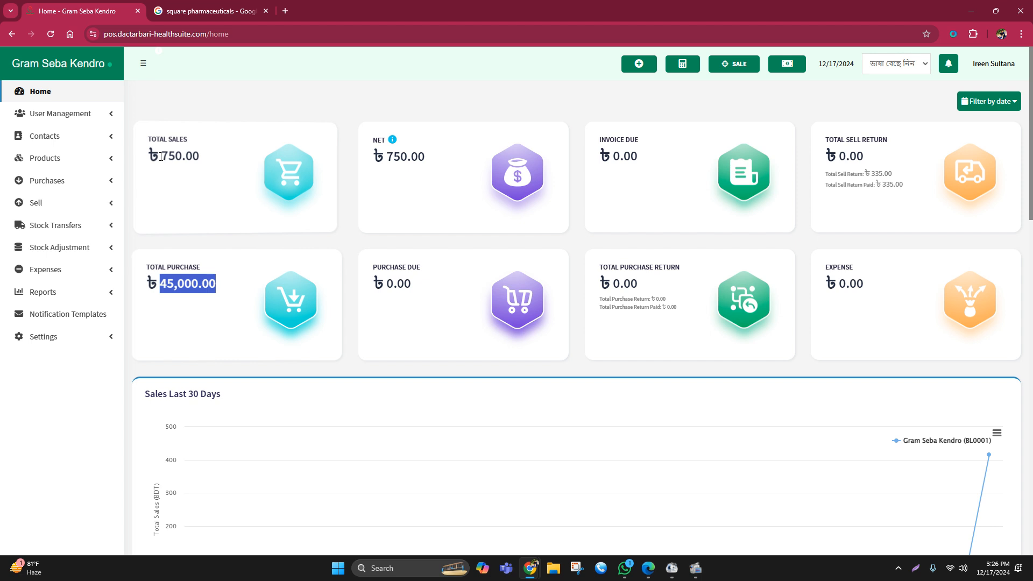
- Check the total sales and total sell return paid figures on the home dashboard
left_click_drag(160, 156, 212, 159)
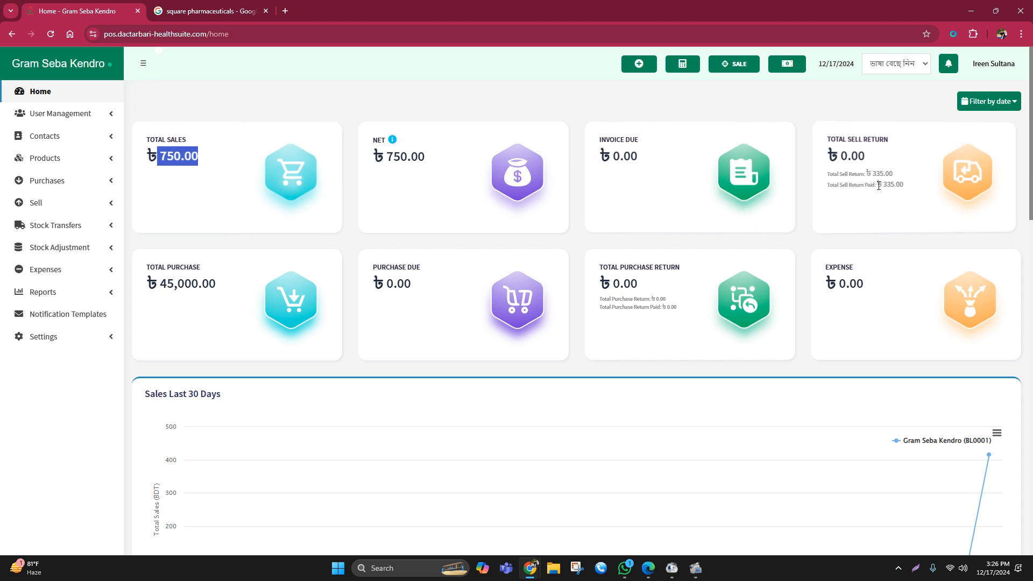
left_click_drag(881, 186, 917, 189)
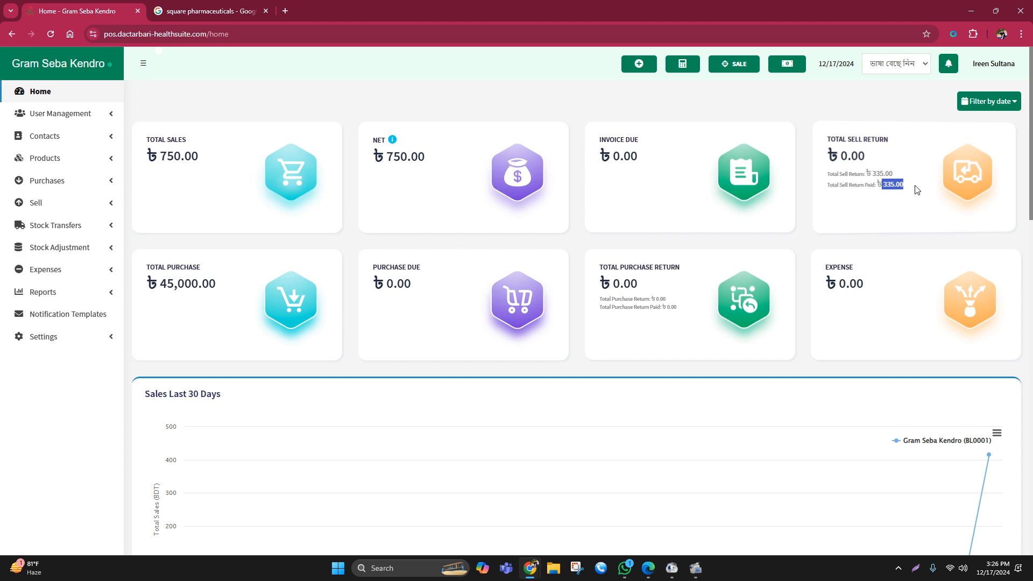
left_click(45, 96)
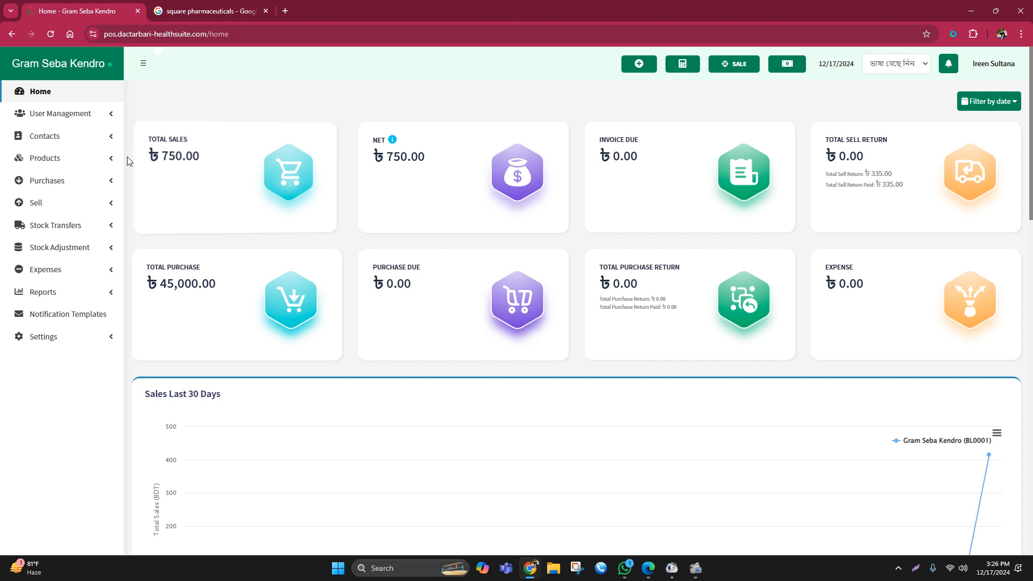
- In the custom labels of the business settings, name Custom Payment 1 as Bkash
left_click(56, 338)
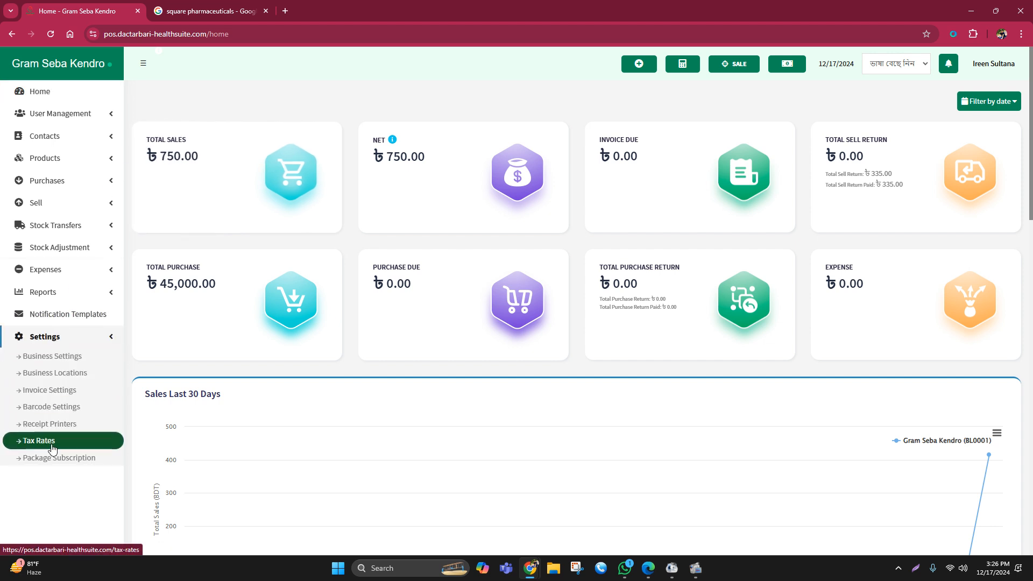
left_click(52, 359)
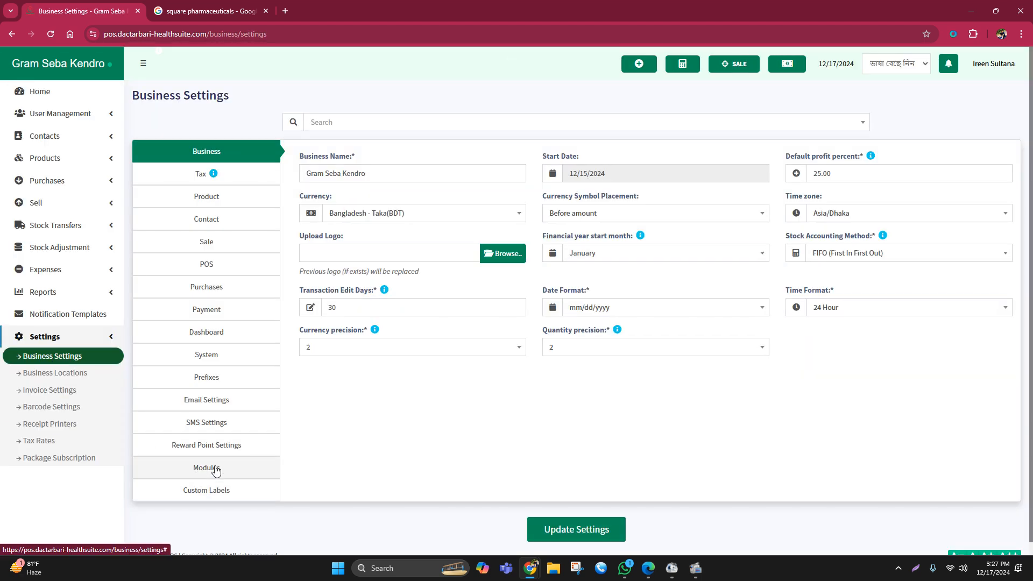
left_click(216, 471)
left_click(211, 490)
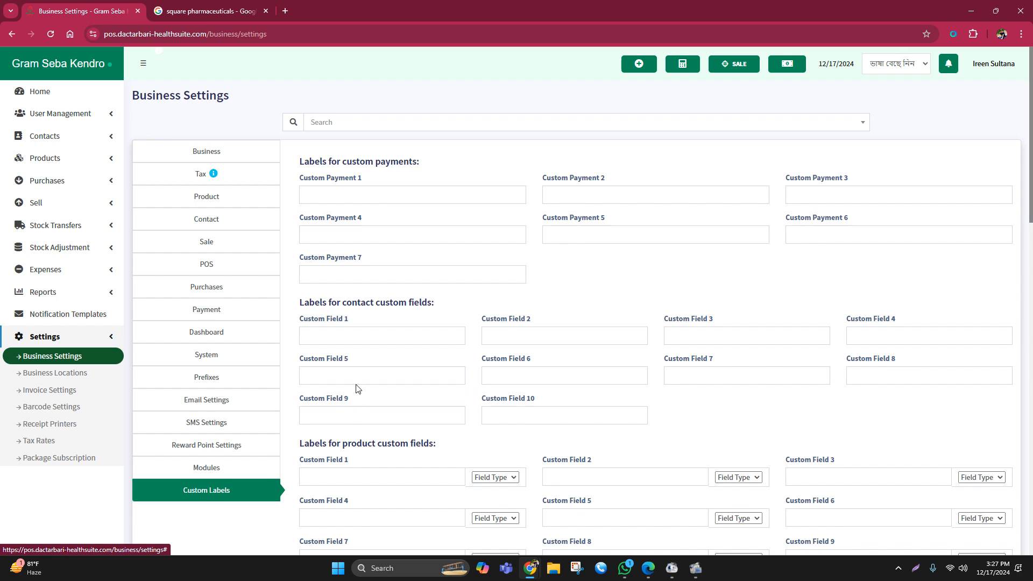
left_click(315, 191)
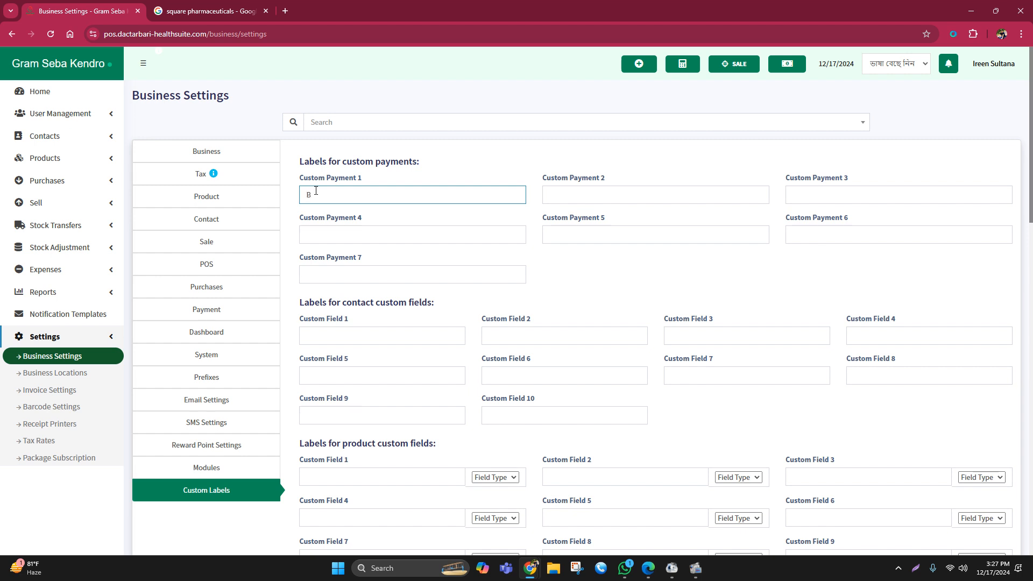
type("Bkash")
- Label Custom Payment 2 as Nagad and Custom Payment 3 as Rocket, and update the business settings
left_click(550, 191)
type("NAgad")
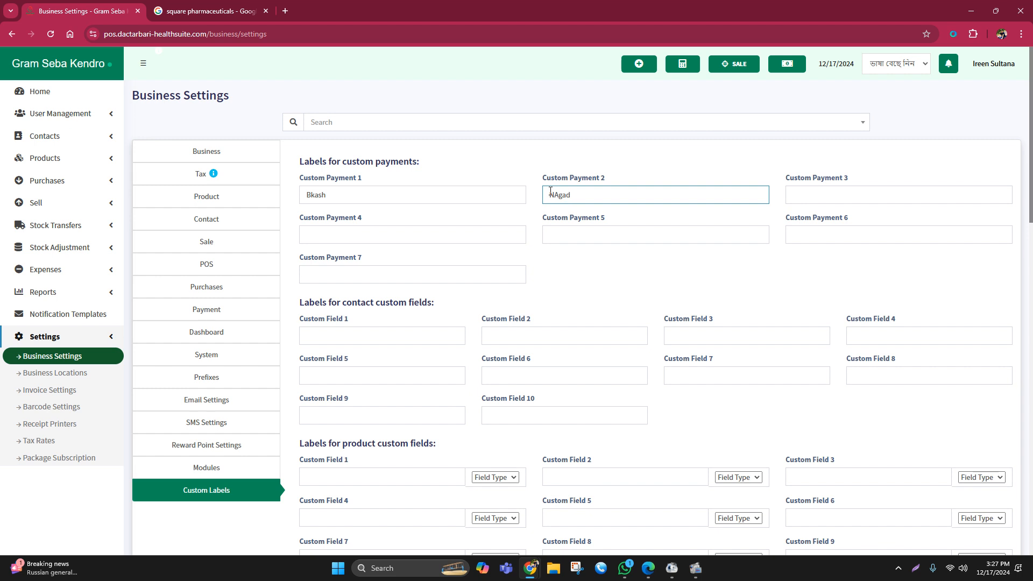
key("BackSpace")
type("d")
left_click(792, 194)
type("Ro")
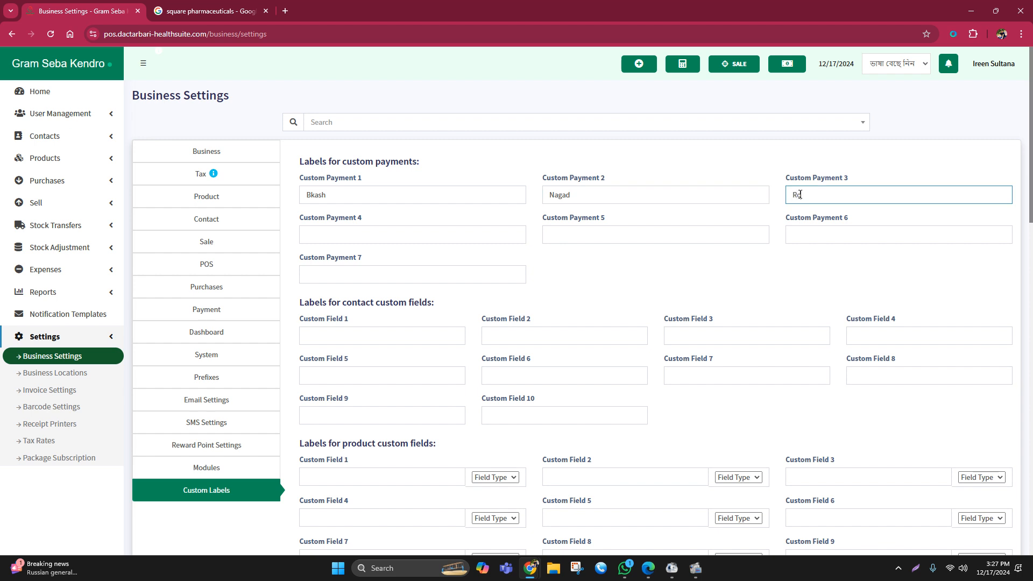
type("cket")
left_click(775, 286)
scroll(670, 323, "down", 15)
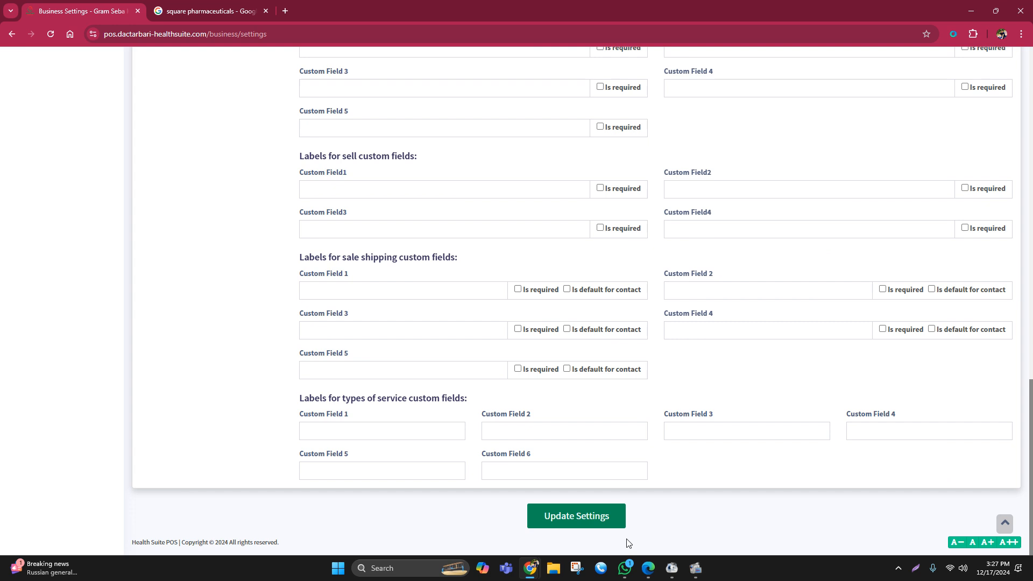
left_click(581, 523)
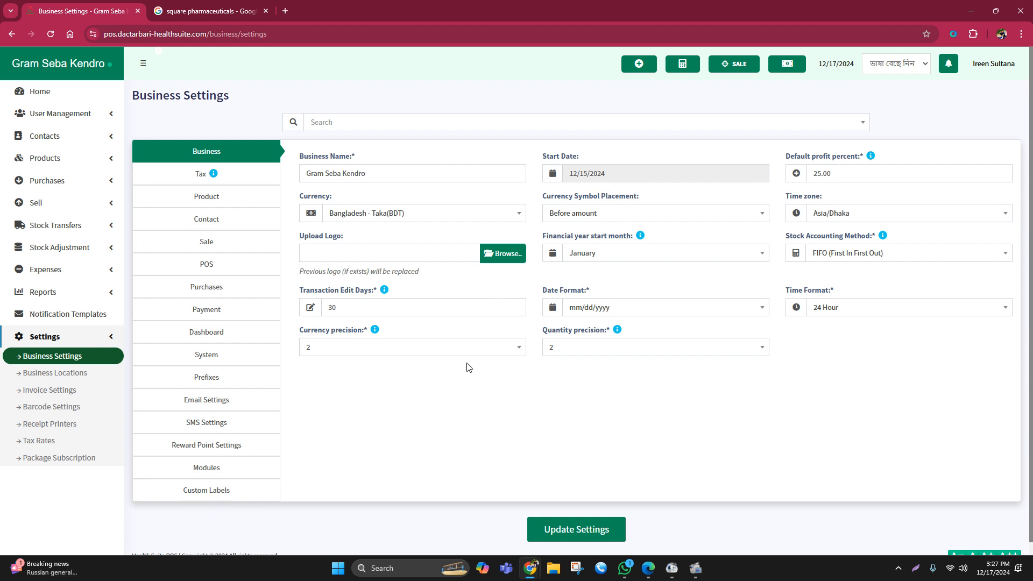
- Check the transaction edit days value in the general business settings
double_click(325, 308)
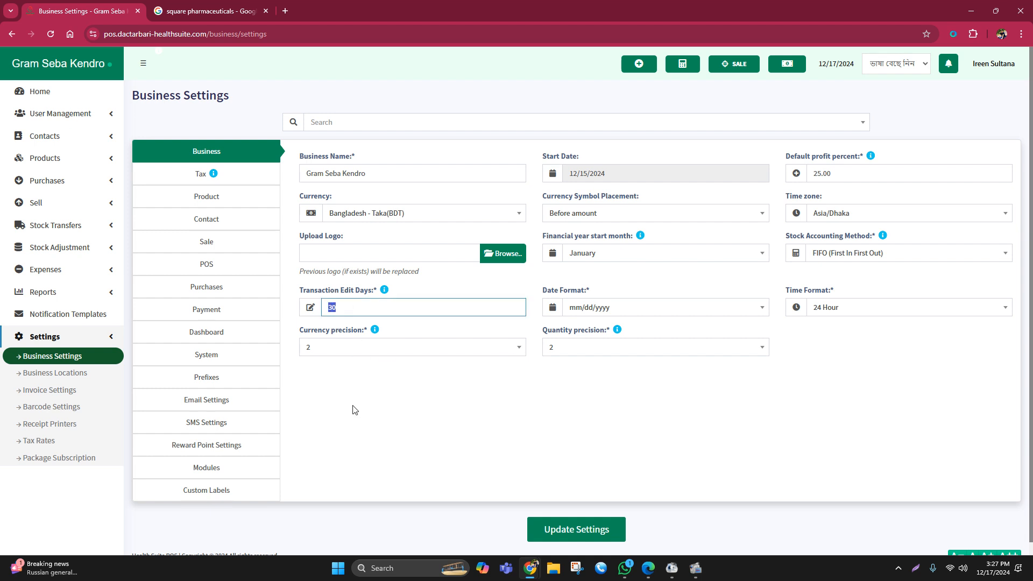
left_click(362, 384)
double_click(329, 307)
- In the product settings, set selling to stop 30 days before product expiry, and update the business settings
left_click(223, 207)
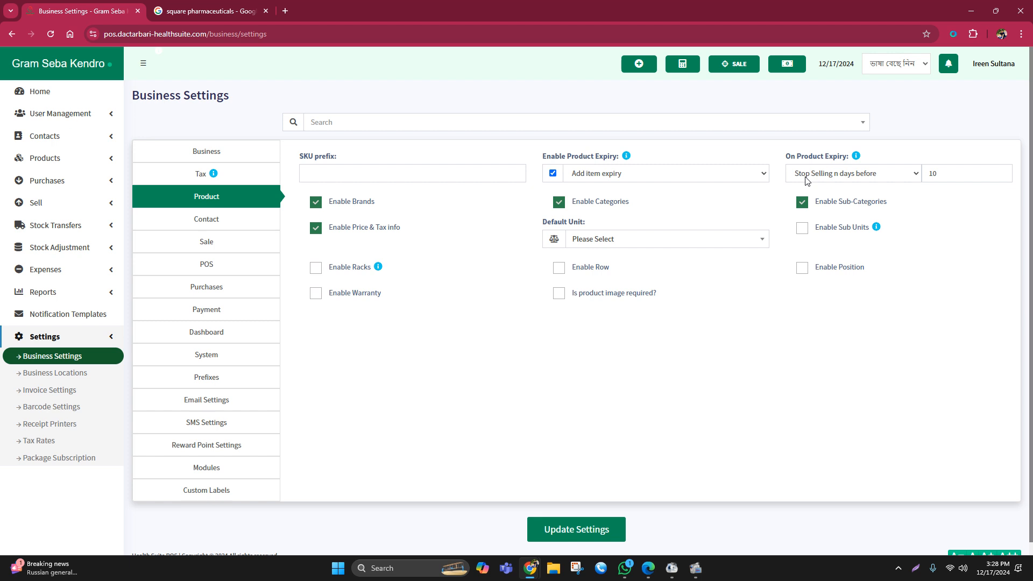
double_click(929, 173)
left_click(935, 239)
double_click(923, 178)
type("1")
key("BackSpace")
type("30")
left_click(814, 360)
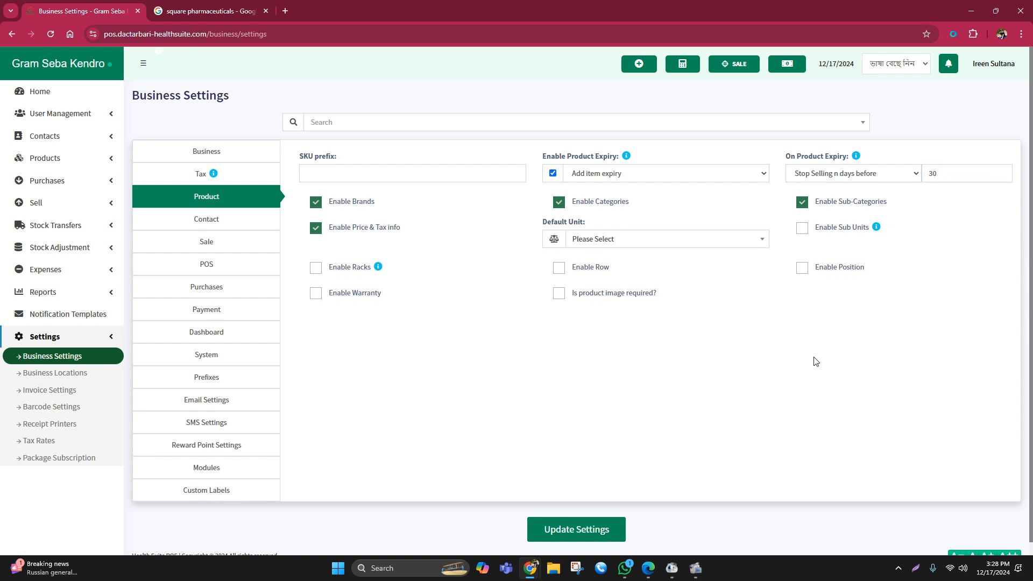
left_click(563, 530)
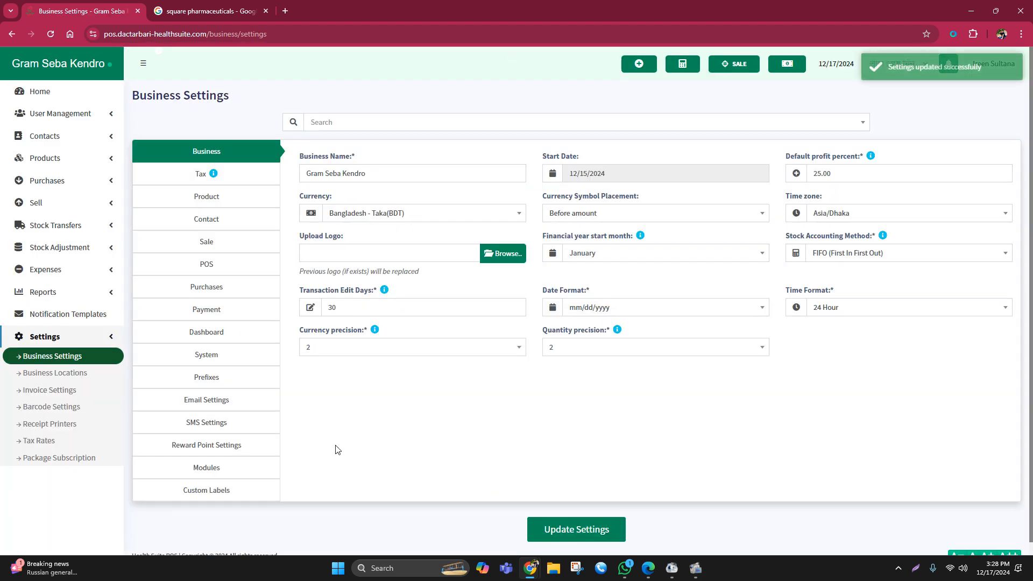
- Review the product brands list and the fields for adding a brand, closing the form without saving
left_click(43, 159)
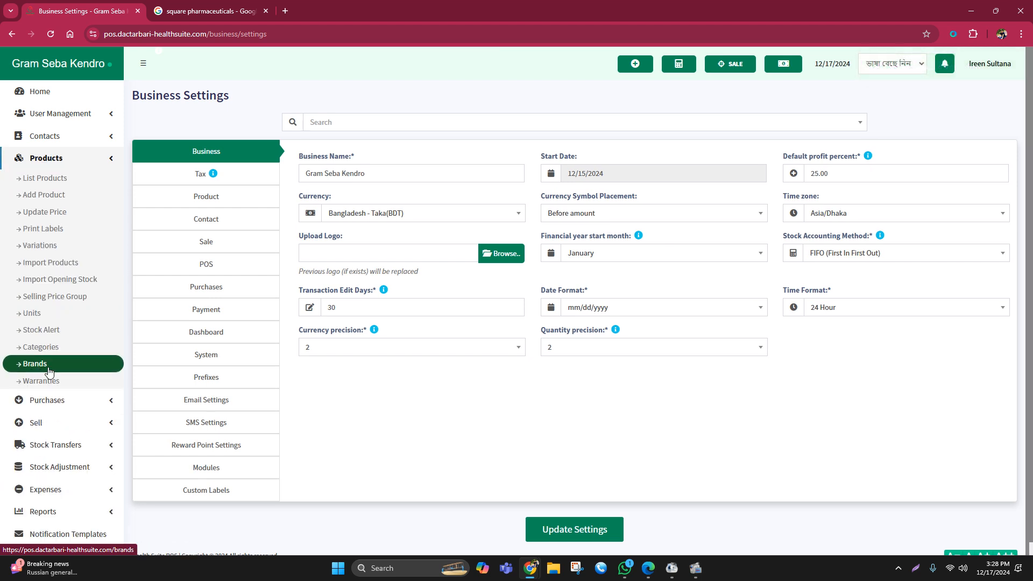
left_click(36, 369)
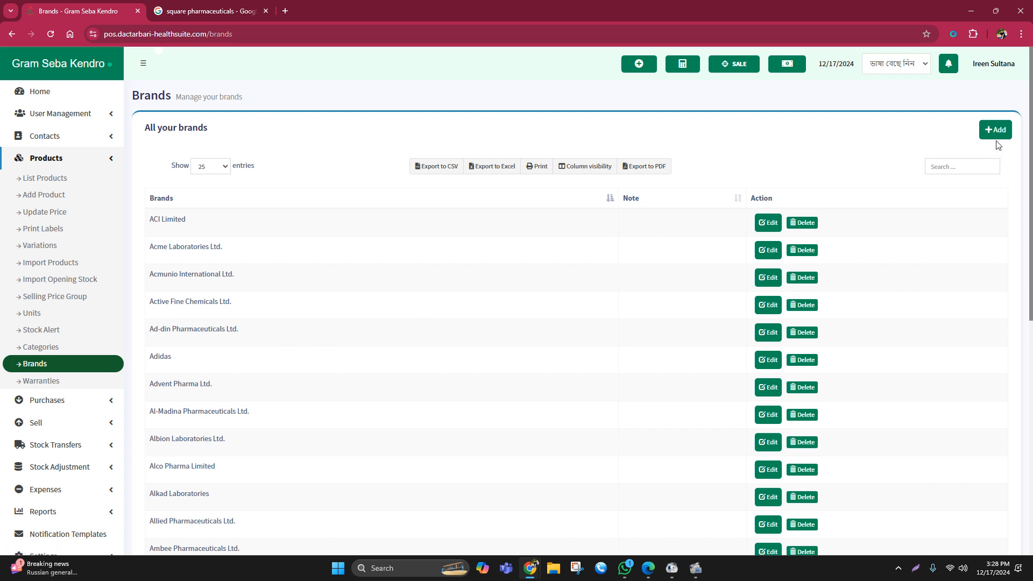
left_click(995, 132)
left_click(385, 123)
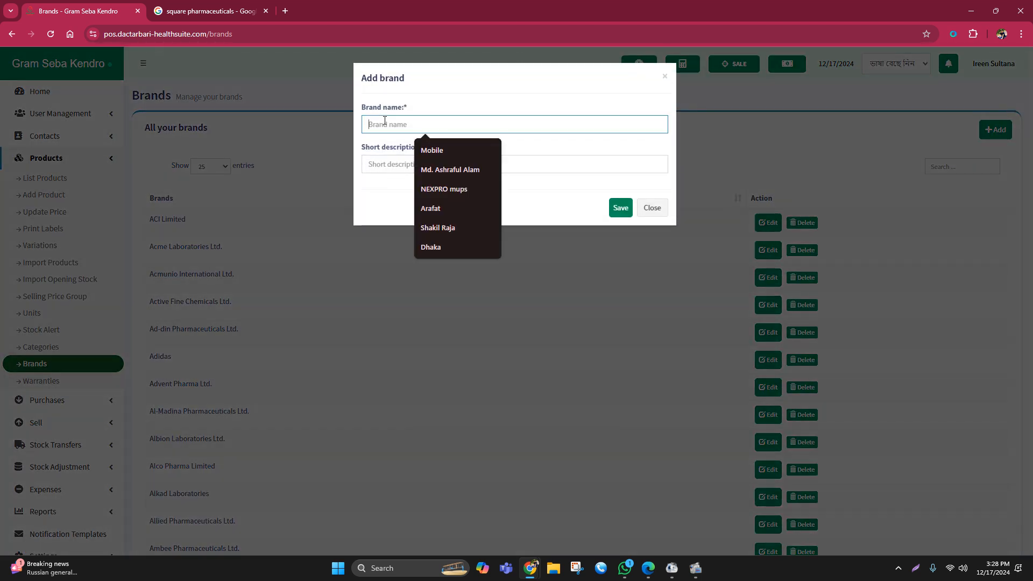
left_click(369, 164)
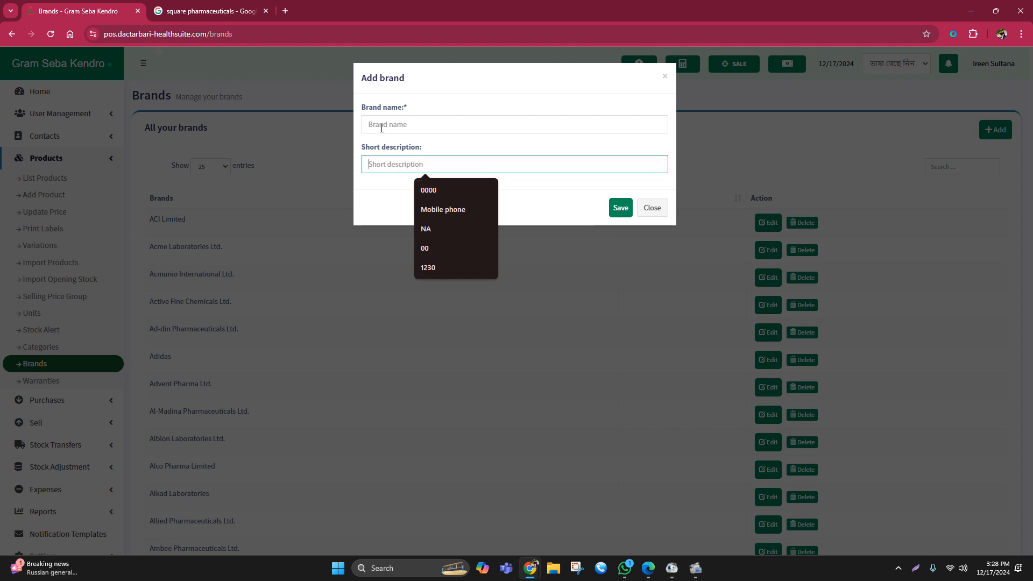
left_click(646, 215)
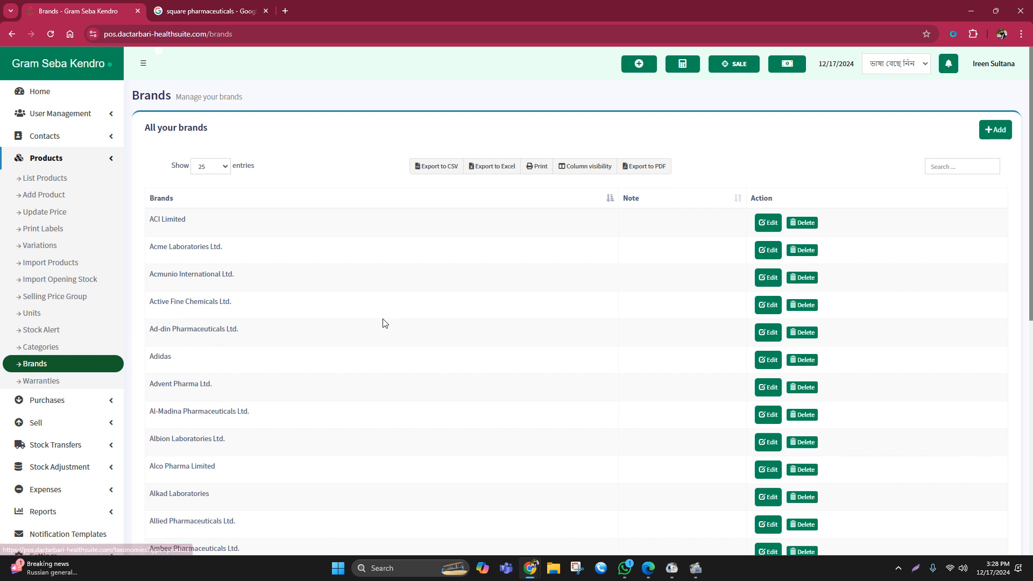
scroll(525, 290, "down", 3)
scroll(527, 281, "up", 4)
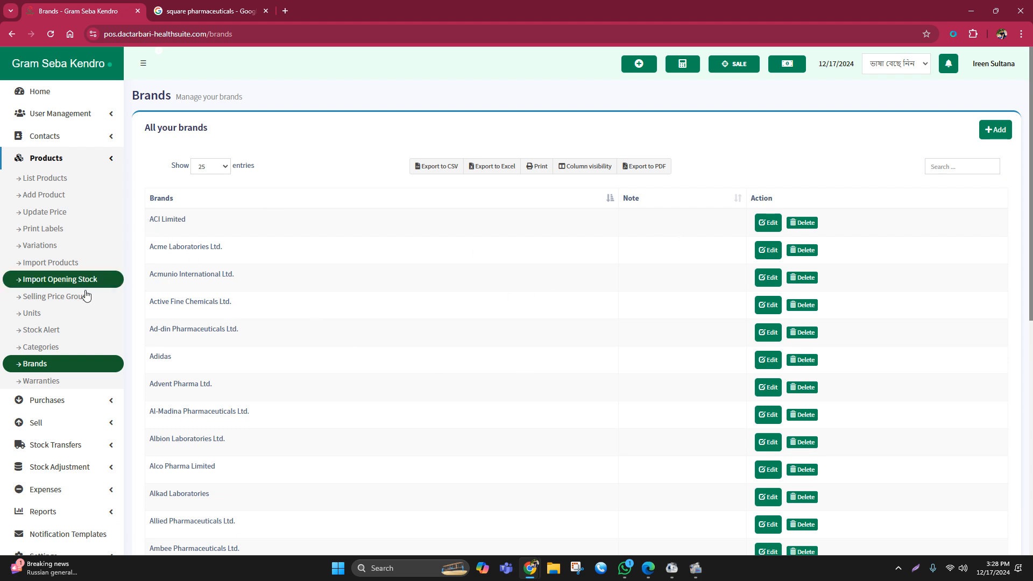
- Look through the list of product categories
left_click(56, 350)
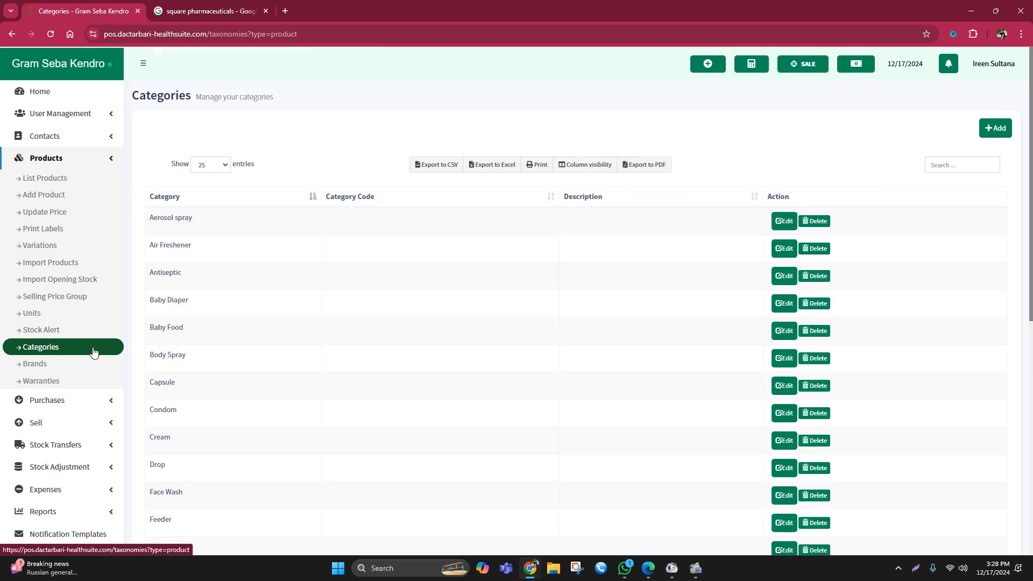
scroll(177, 274, "down", 3)
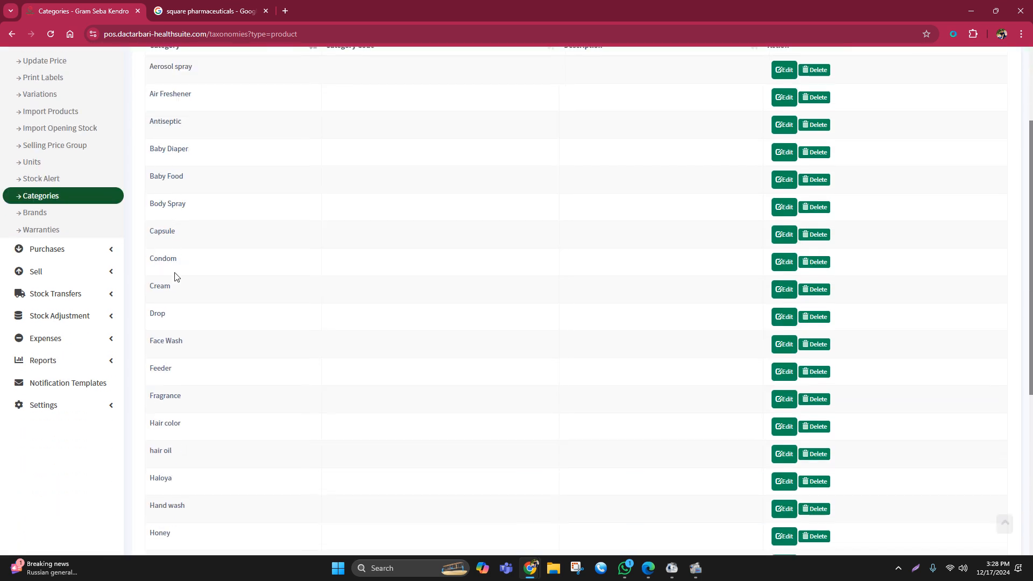
scroll(175, 276, "down", 5)
scroll(171, 436, "up", 3)
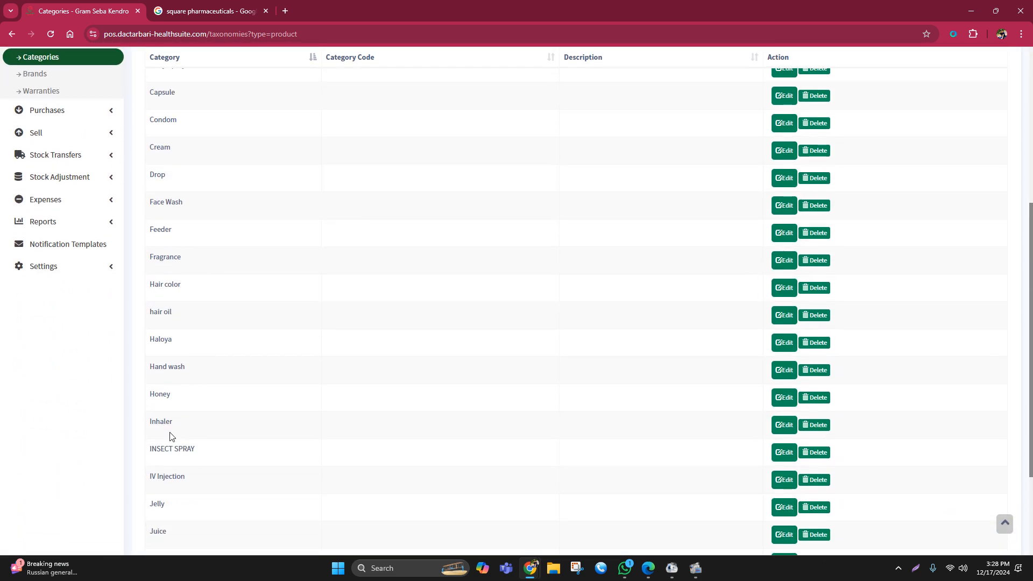
scroll(171, 436, "up", 5)
mouse_move(150, 213)
left_mouse_down()
mouse_move(229, 401)
mouse_move(215, 500)
left_mouse_up()
scroll(325, 414, "down", 4)
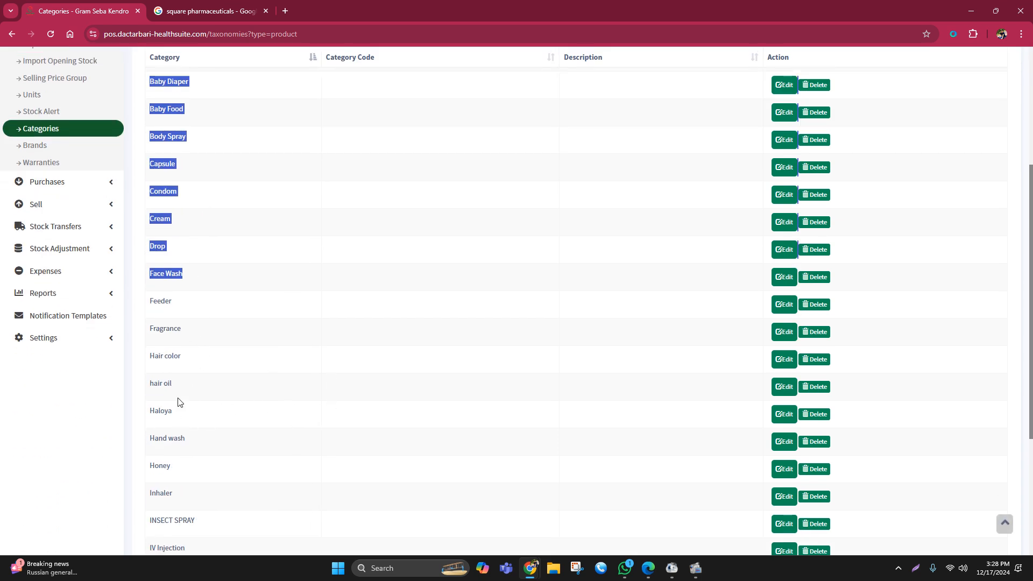
scroll(179, 403, "up", 4)
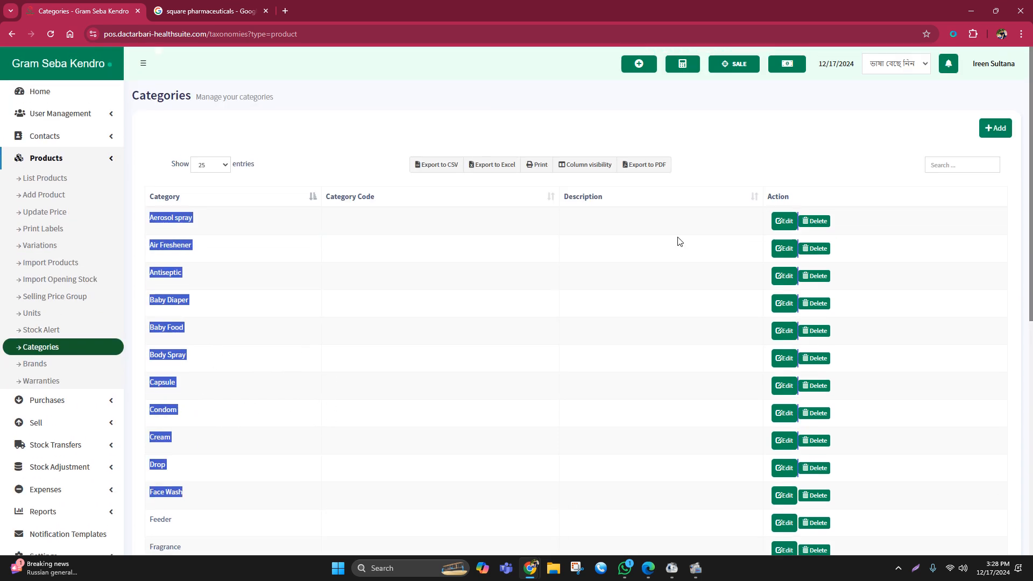
- Inspect the fields for adding a product category, and close the form without saving
left_click(998, 132)
left_click(390, 129)
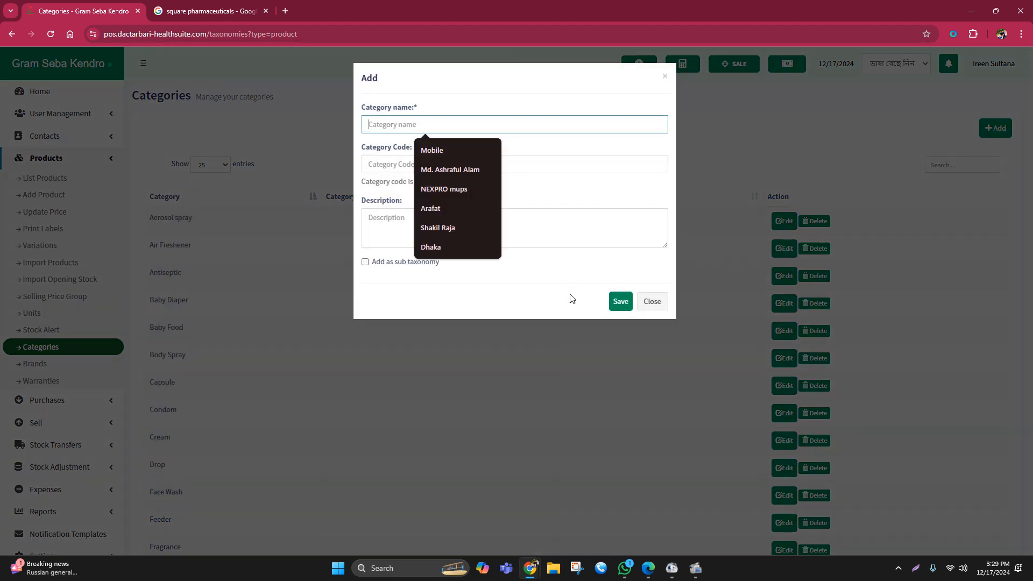
left_click(648, 300)
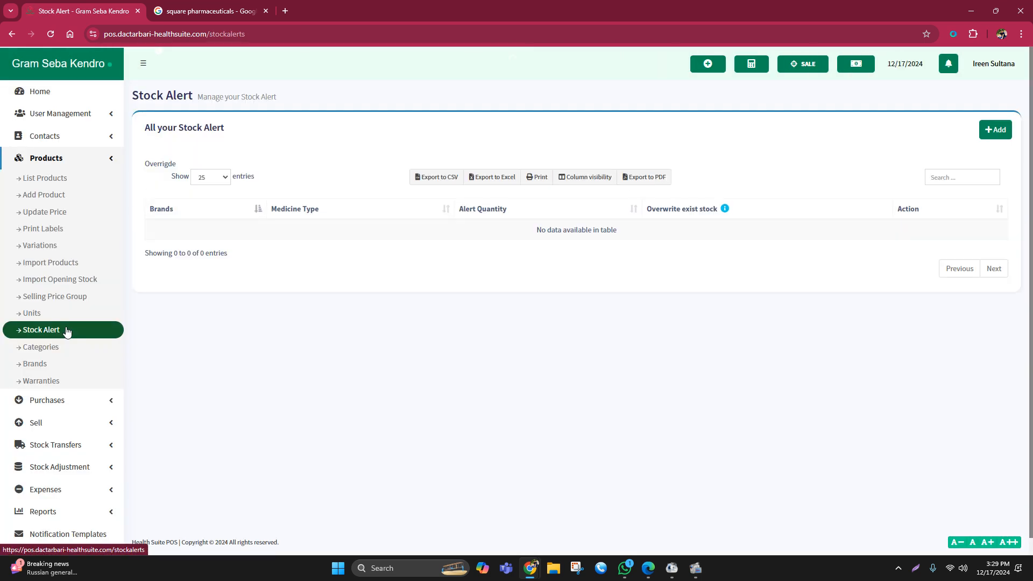
- Open the form for adding a new product stock alert
left_click(996, 133)
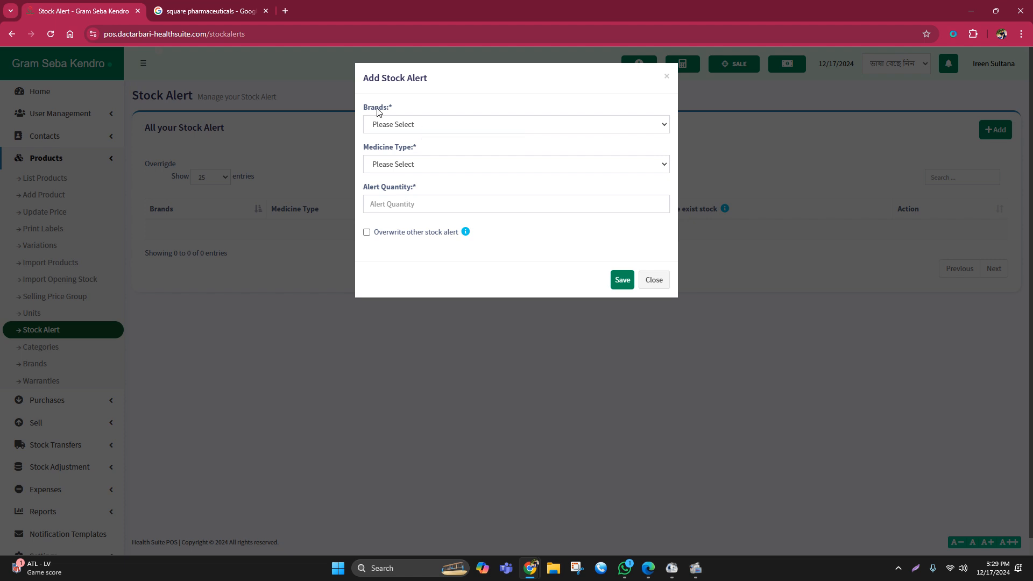
- Fill in and save a stock alert for Square Pharmaceuticals Ltd., medicine type Tablet, with an alert quantity of 20
left_click(399, 124)
left_click(399, 124)
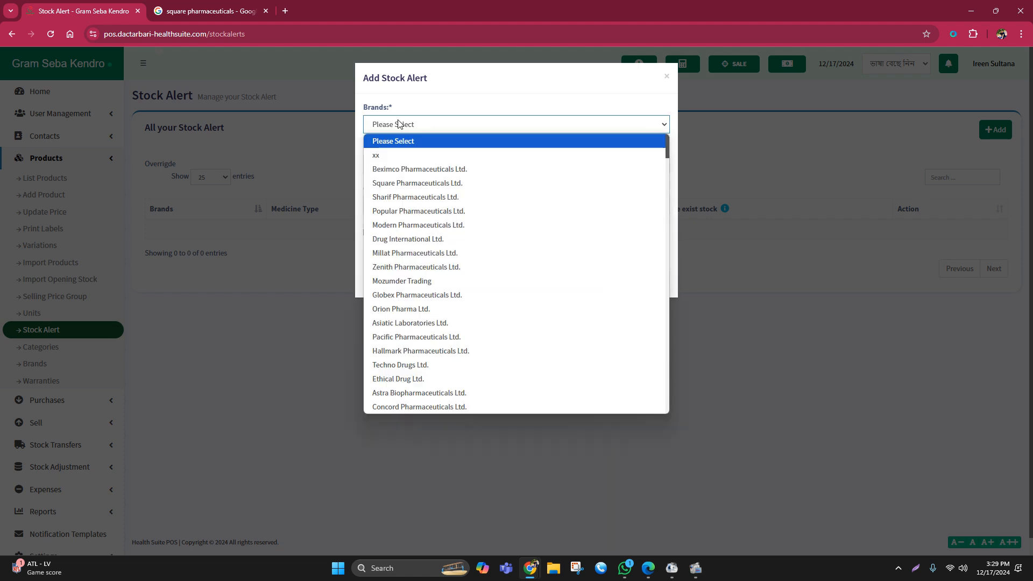
left_click(425, 184)
left_click(395, 166)
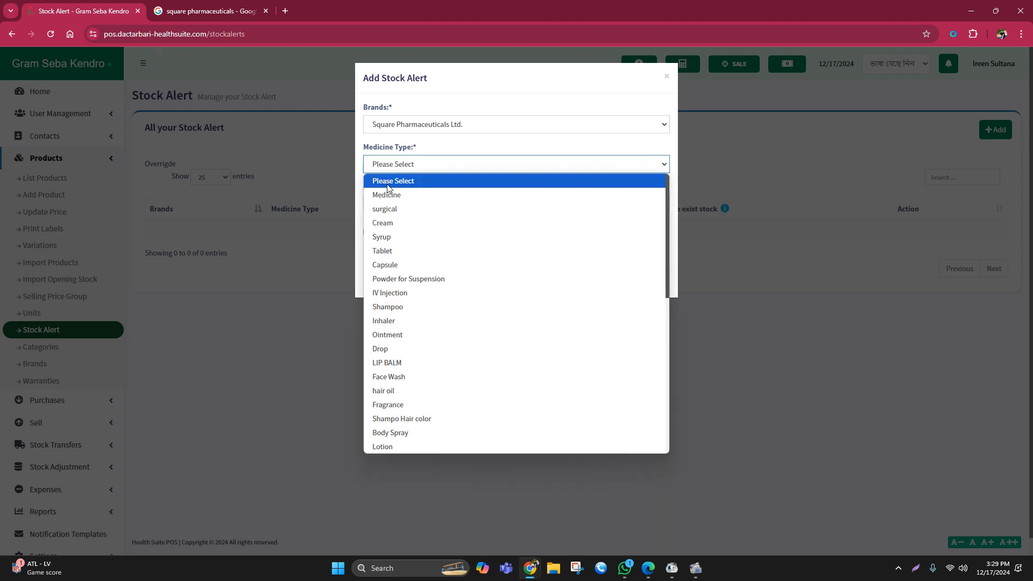
left_click(392, 251)
left_click(388, 203)
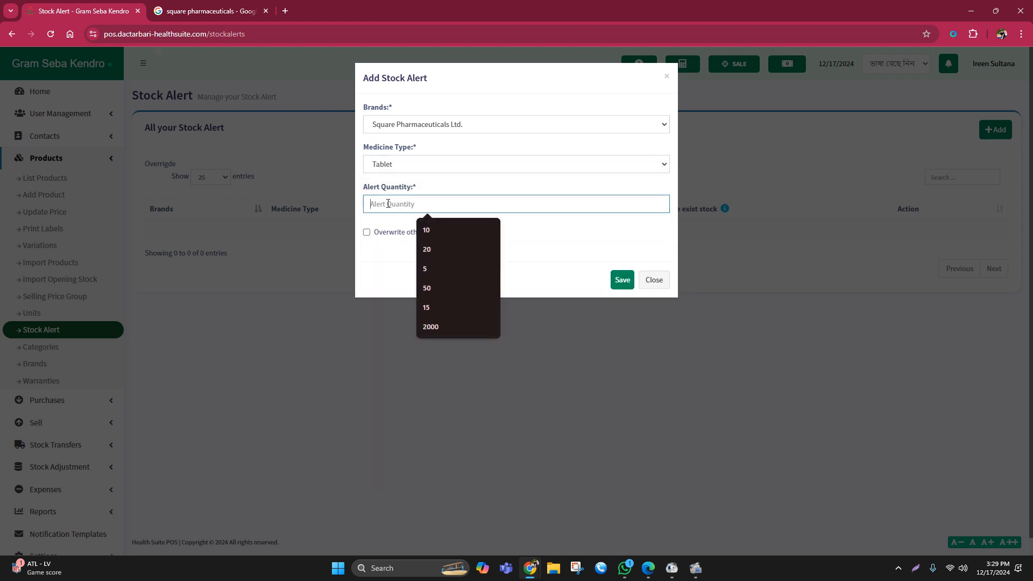
type("20")
left_click(457, 228)
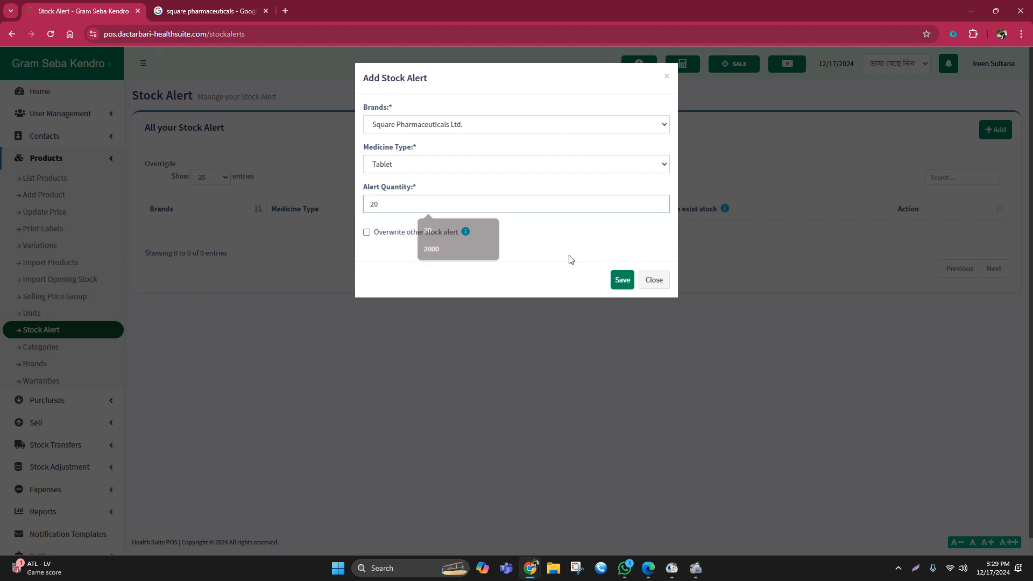
left_click(617, 278)
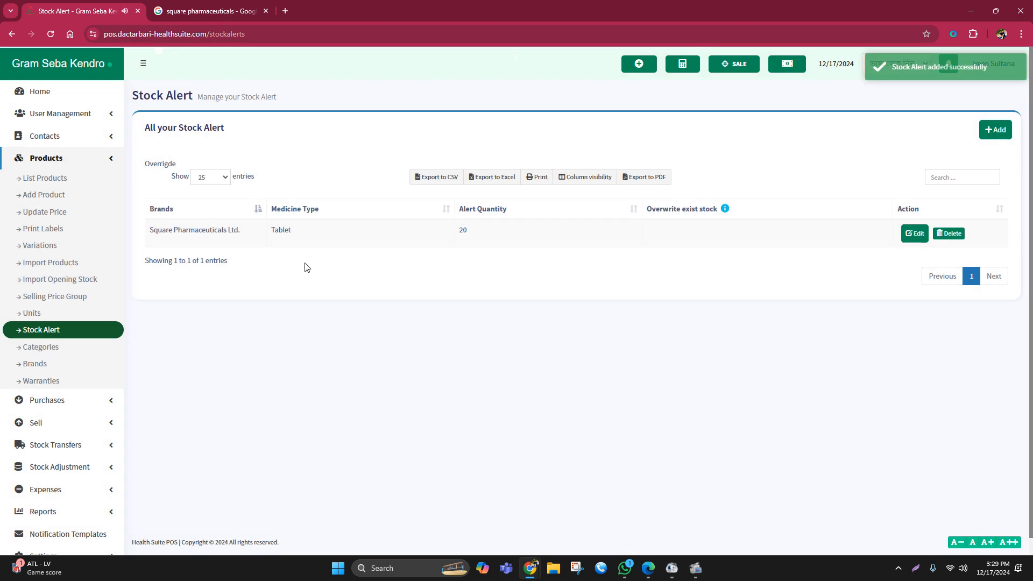
left_click_drag(137, 233, 686, 234)
left_click(534, 276)
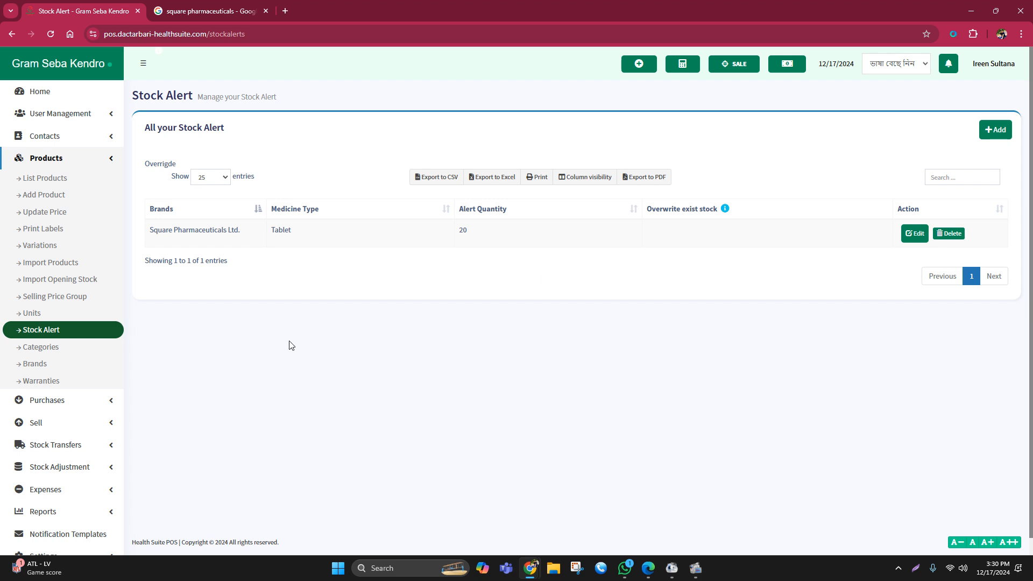
- Add a second stock alert for Beximco Pharmaceuticals Ltd., medicine type Syrup, with an alert quantity of 2
left_click(991, 130)
left_click(397, 129)
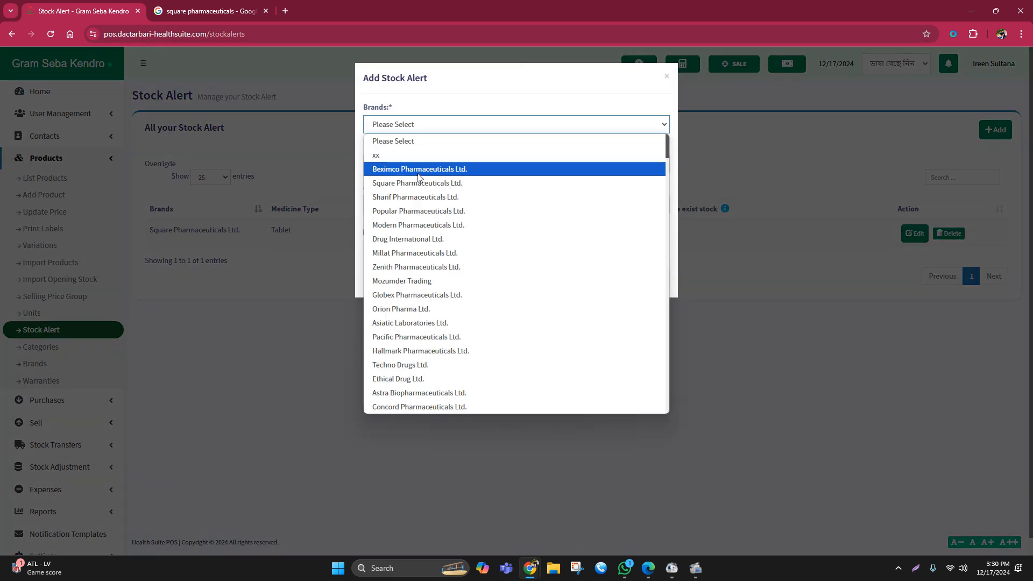
left_click(419, 169)
left_click(418, 168)
left_click(405, 240)
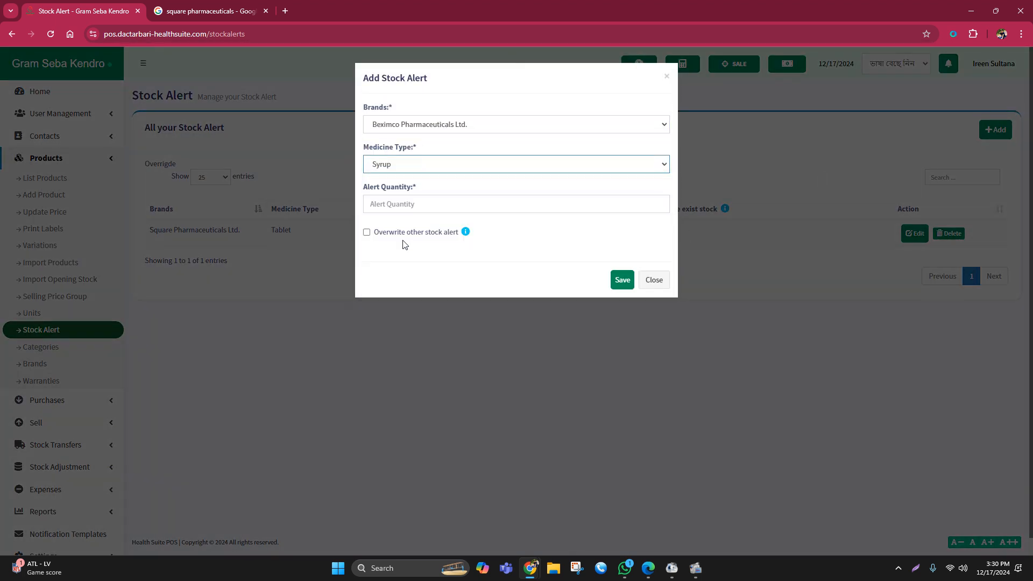
left_click(411, 204)
type("2")
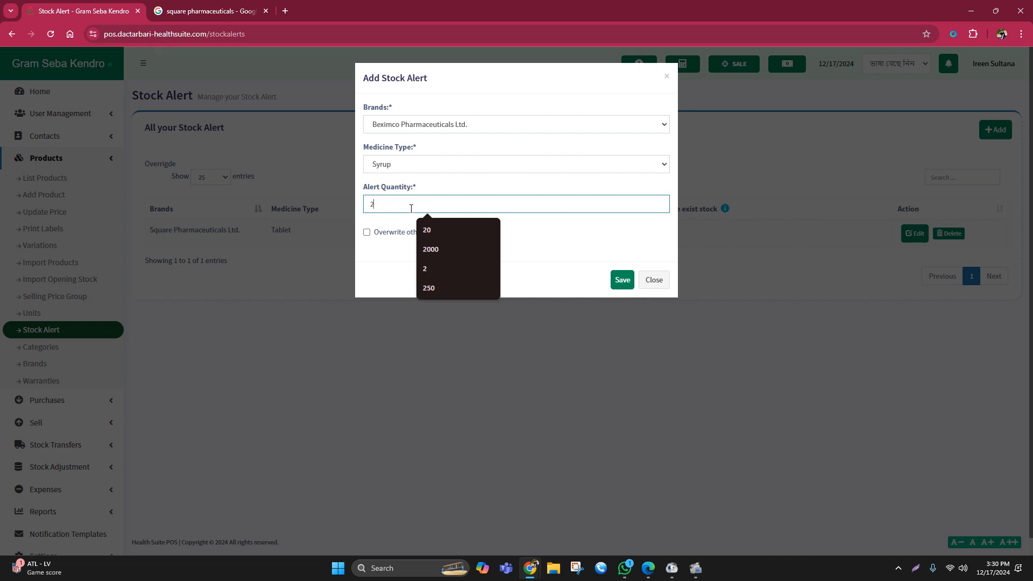
left_click(621, 280)
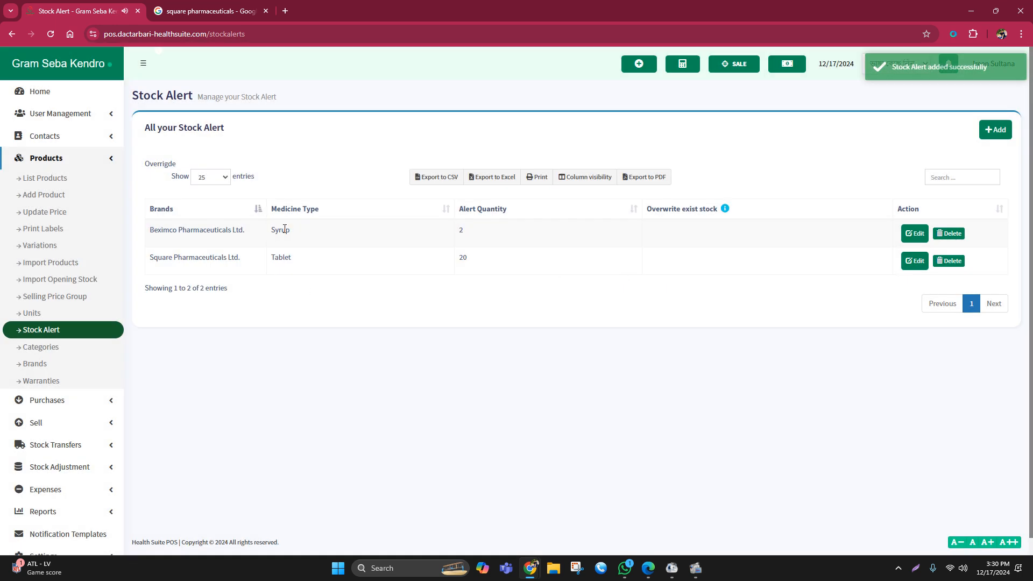
- Check the Product Stock Alert and Stock Expiry Alert tables on the home dashboard
left_click(76, 96)
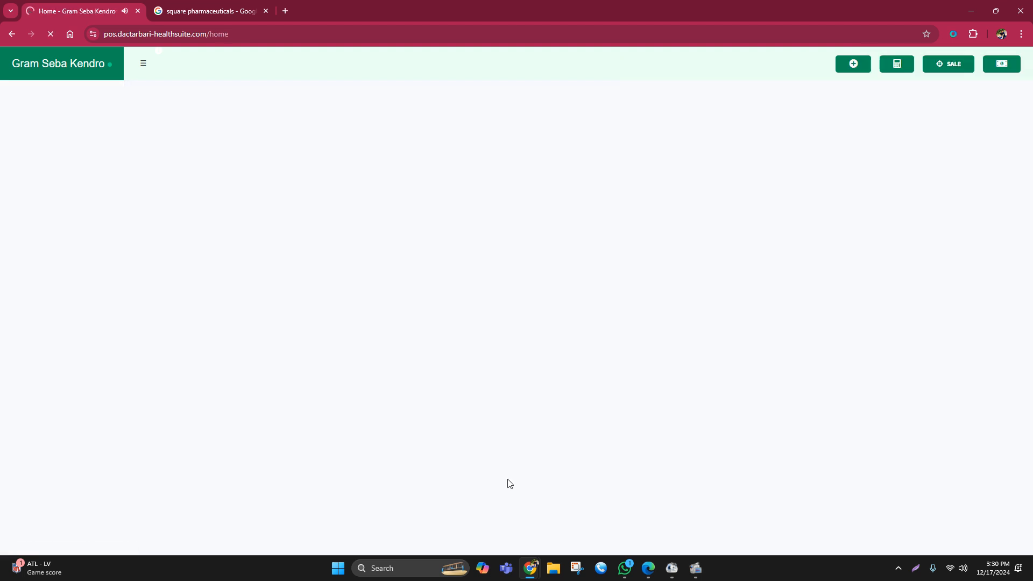
scroll(450, 423, "down", 15)
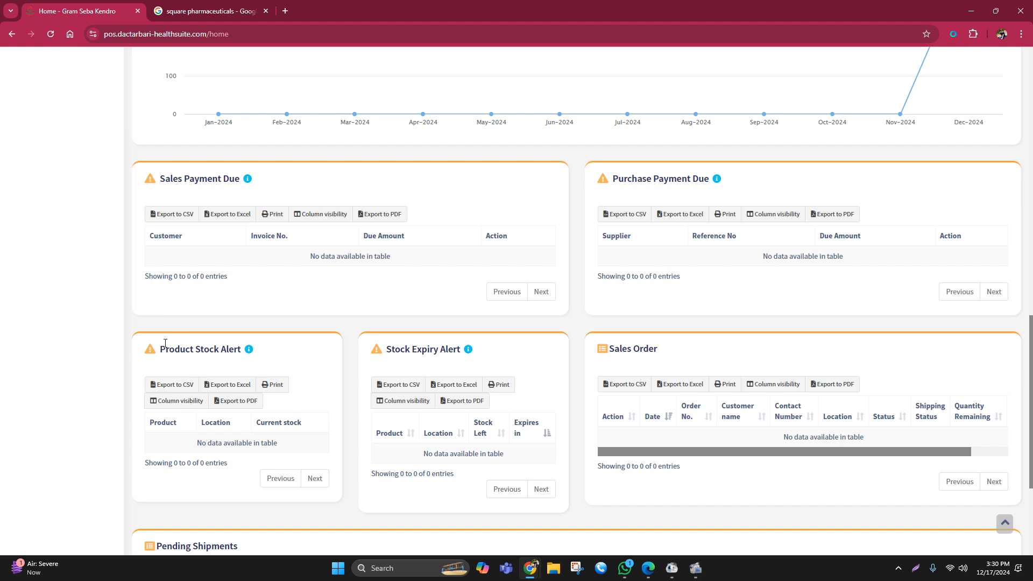
left_click_drag(161, 347, 251, 349)
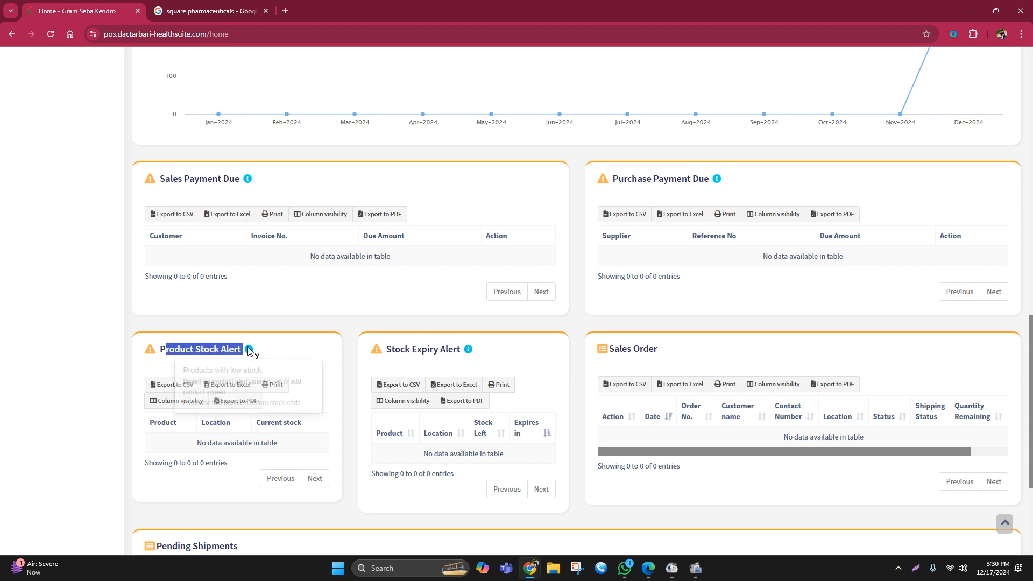
left_click(340, 301)
scroll(340, 311, "down", 1)
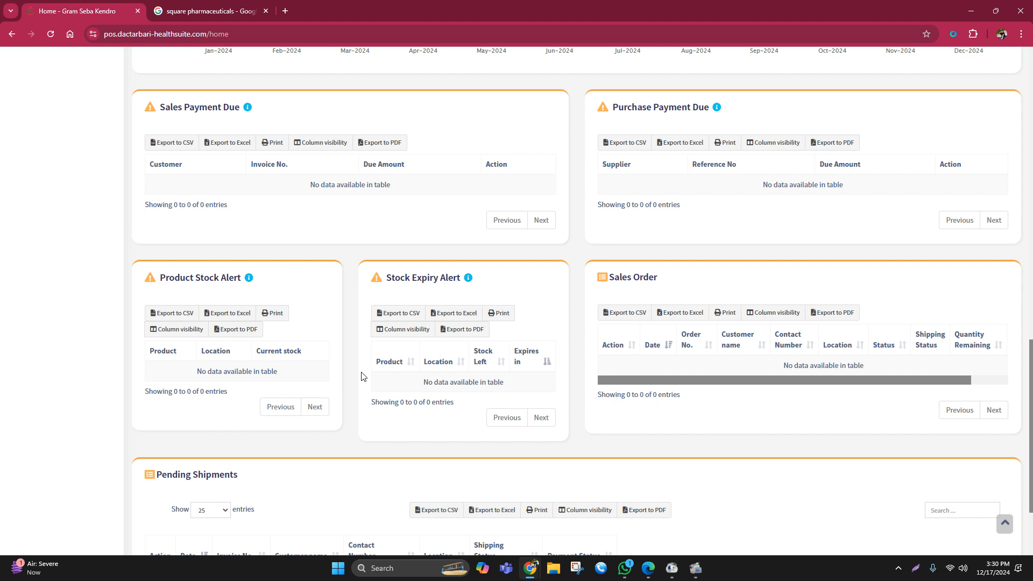
scroll(362, 375, "up", 15)
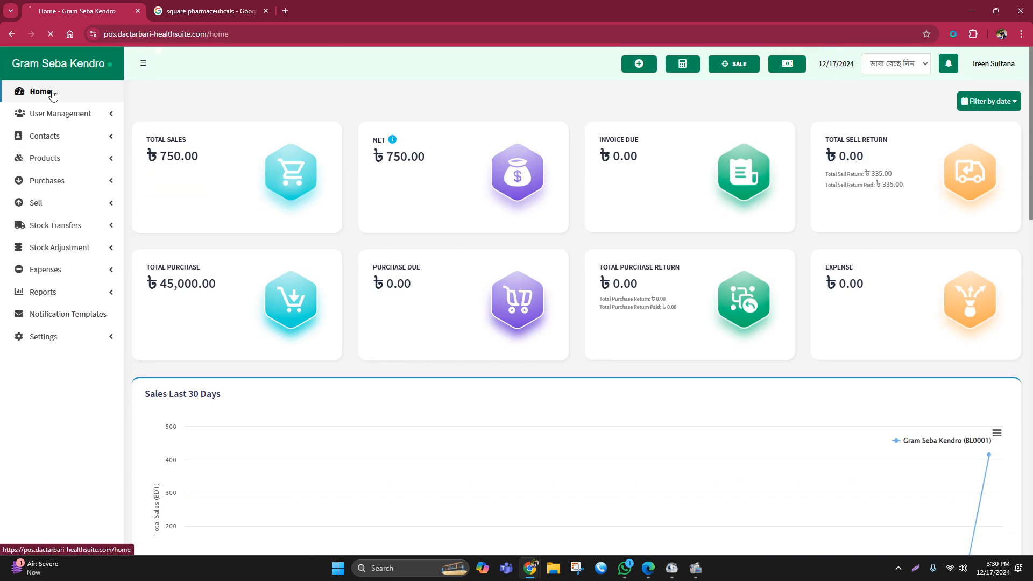
left_click(51, 92)
- Start adding a new user role and name it Salesman1
left_click(60, 114)
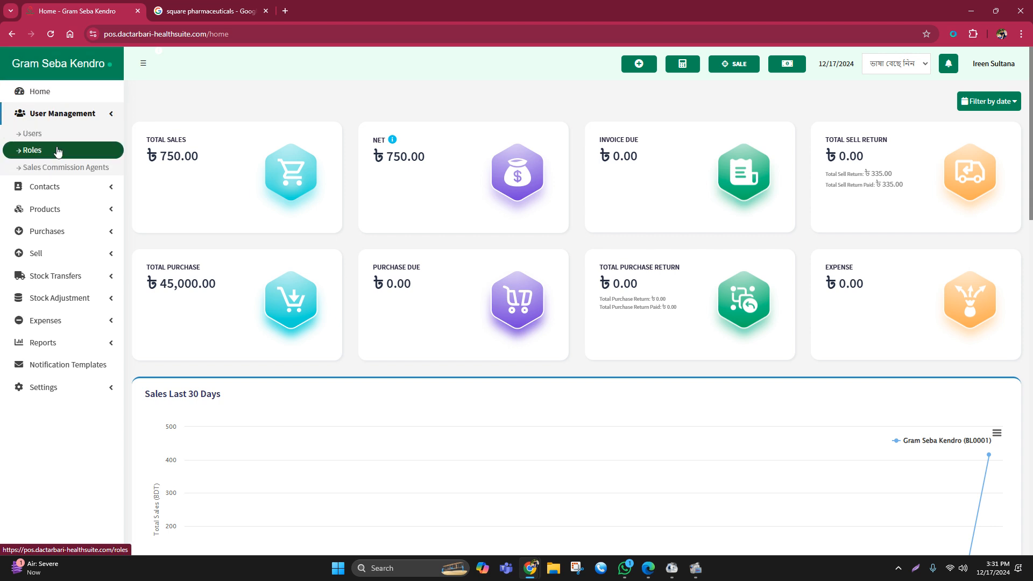
left_click(58, 151)
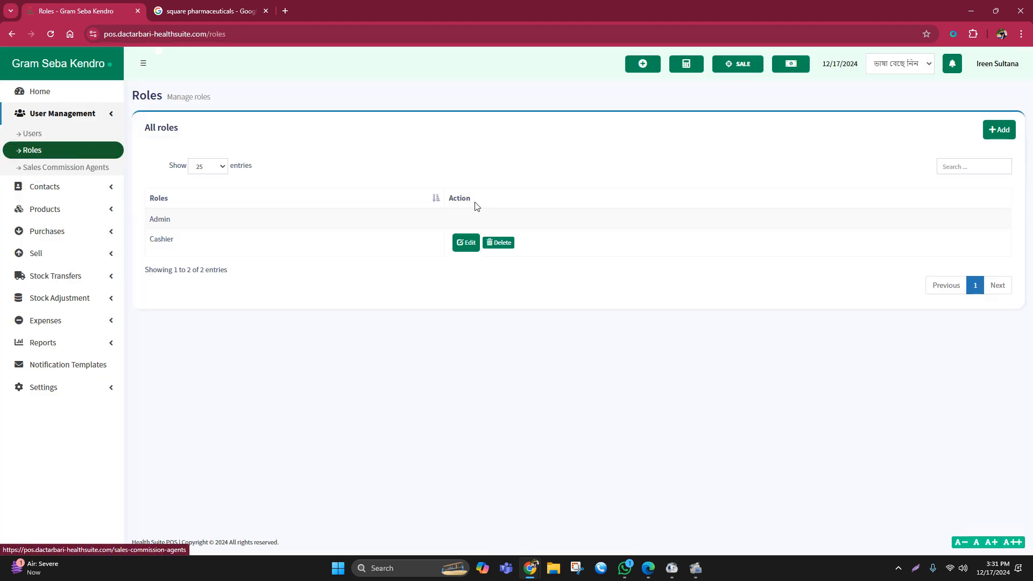
left_click(990, 137)
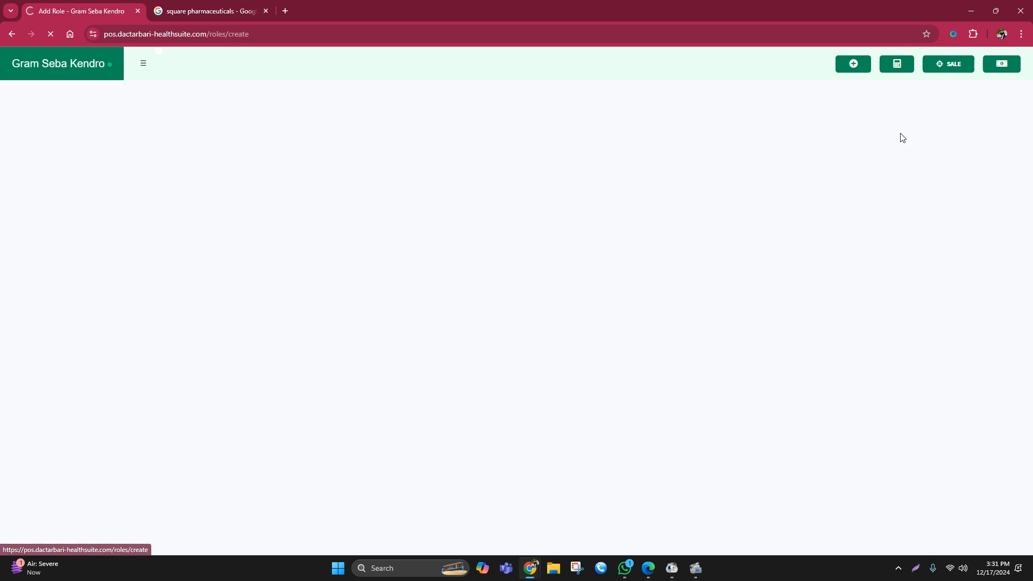
left_click(182, 148)
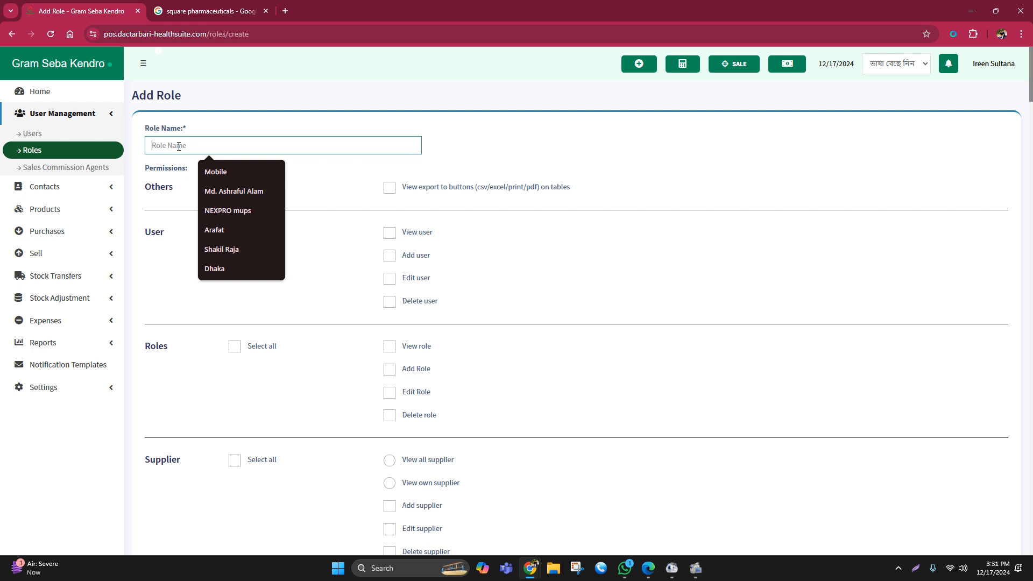
type("S")
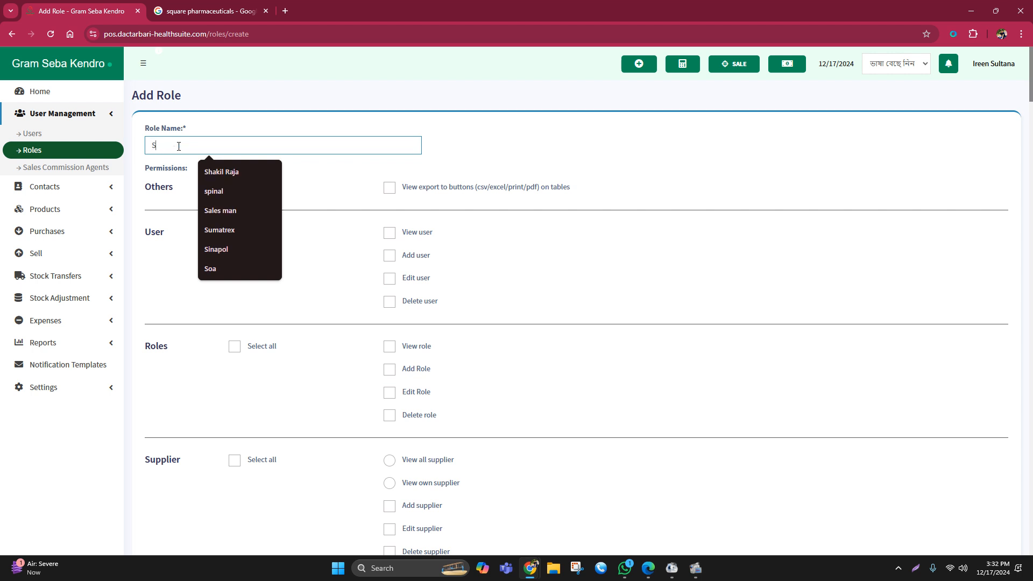
type("a")
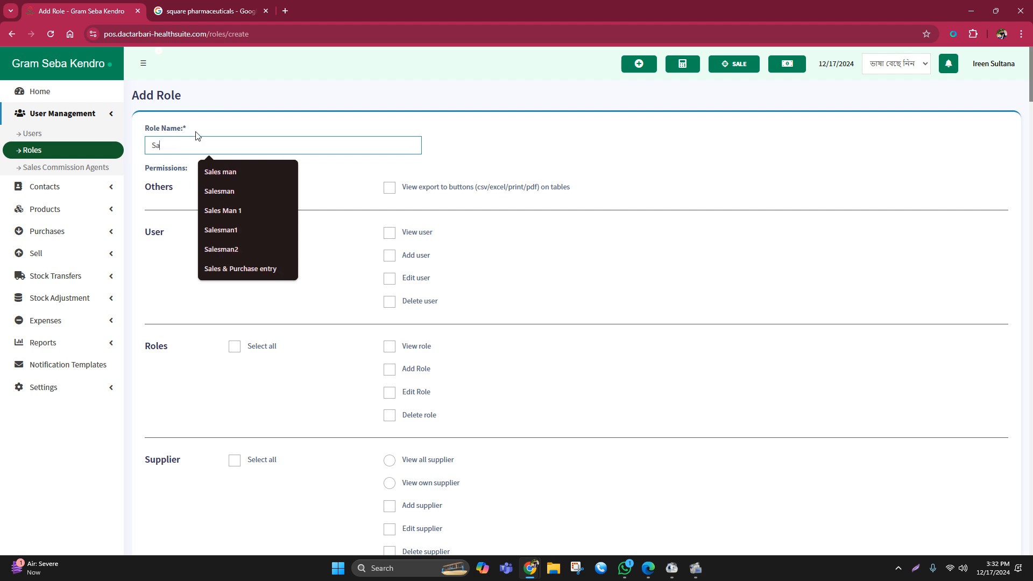
type("lesman")
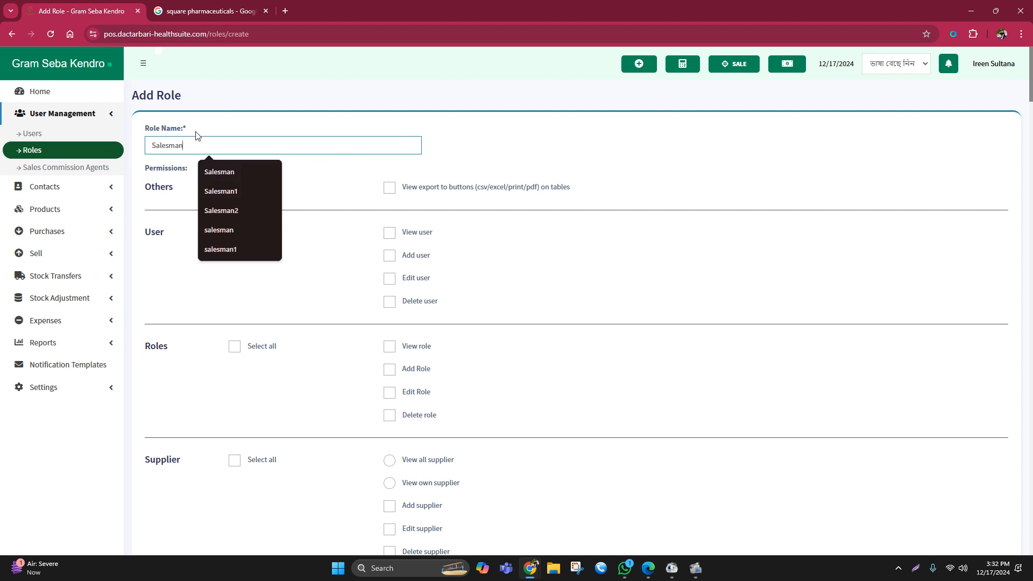
type("1")
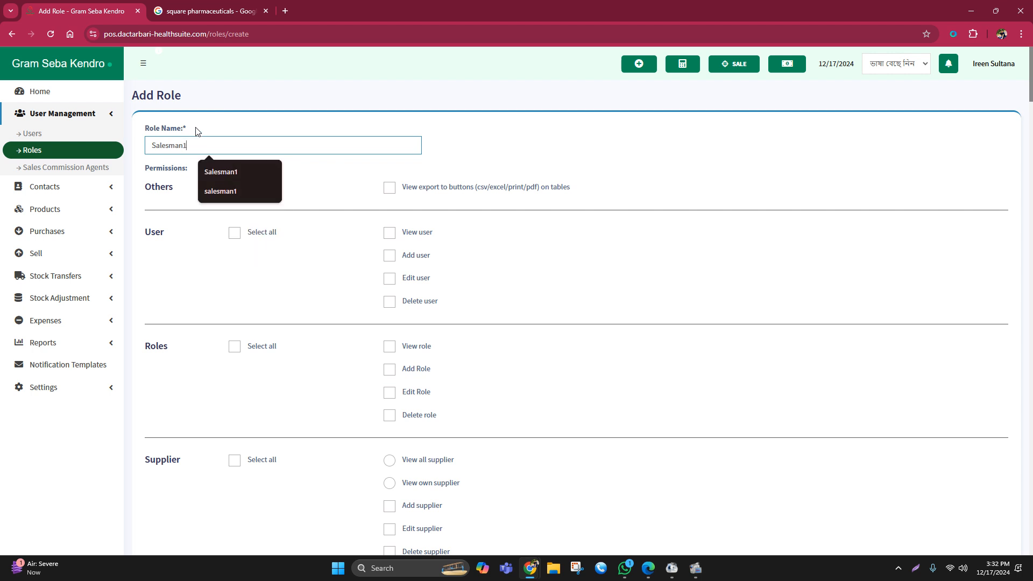
left_click(323, 109)
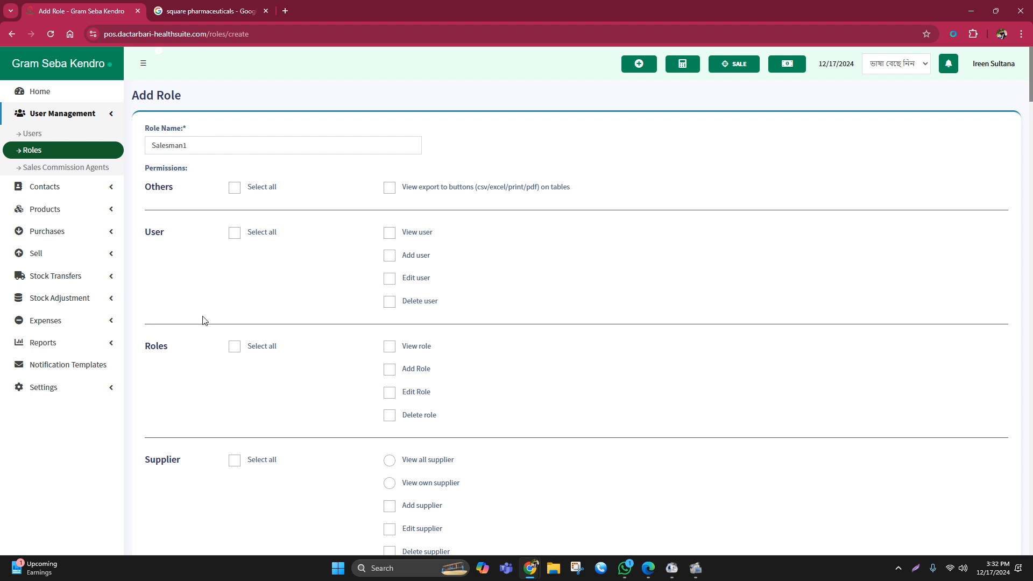
- Grant the Salesman1 role all Product permissions except Delete product
scroll(283, 292, "down", 1)
scroll(284, 294, "down", 7)
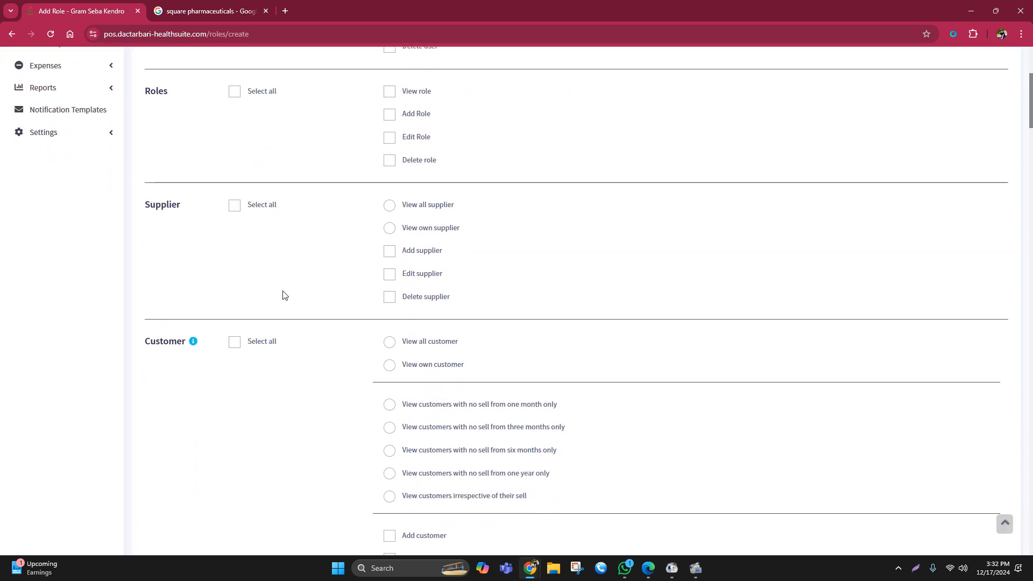
scroll(241, 334, "down", 4)
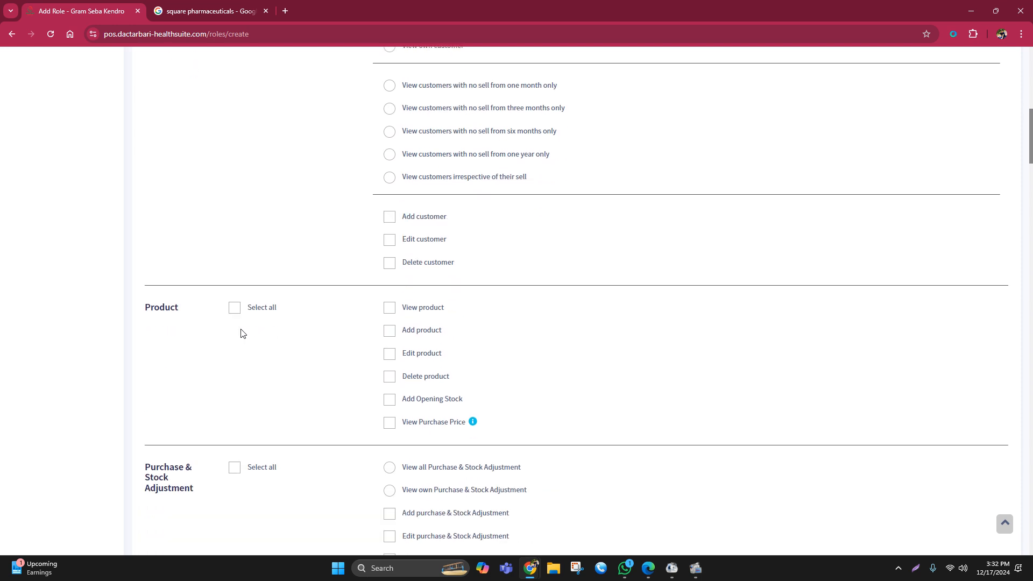
left_click(234, 308)
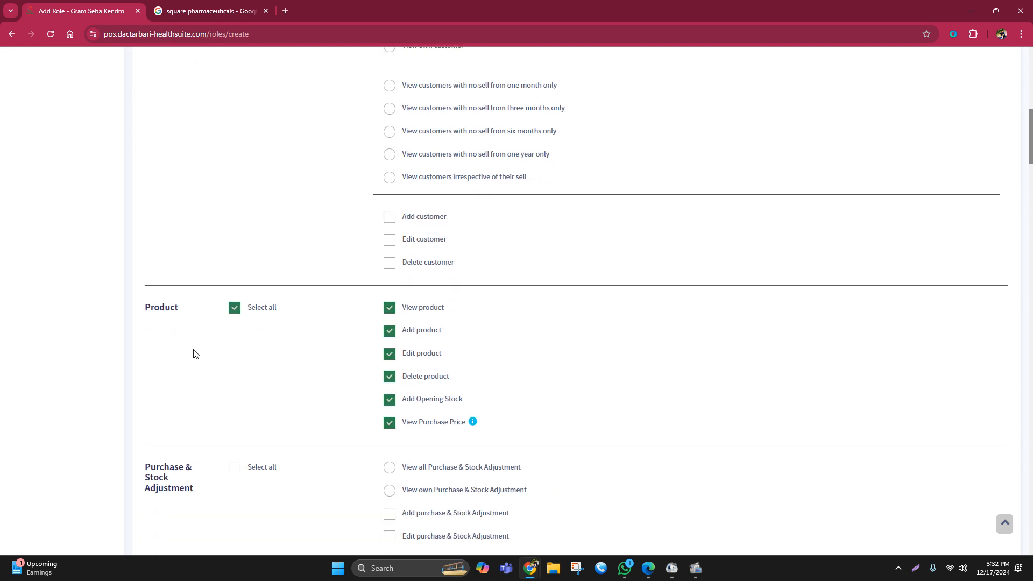
left_click_drag(149, 307, 205, 311)
left_click(351, 407)
left_click(386, 381)
- Grant all Purchase & Stock Adjustment permissions except Delete purchase & Stock Adjustment and Delete purchase payment
scroll(309, 384, "down", 3)
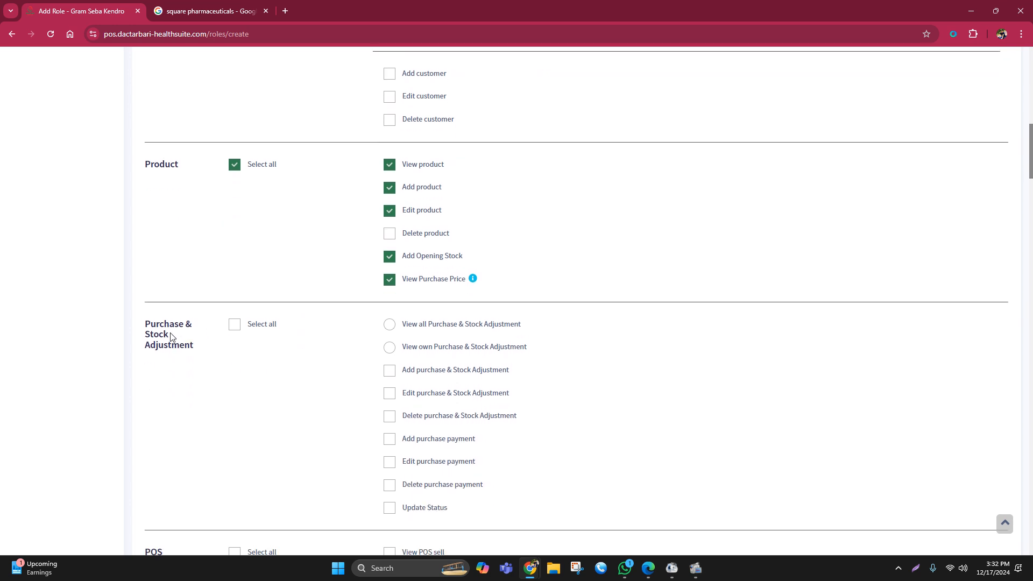
left_click(234, 325)
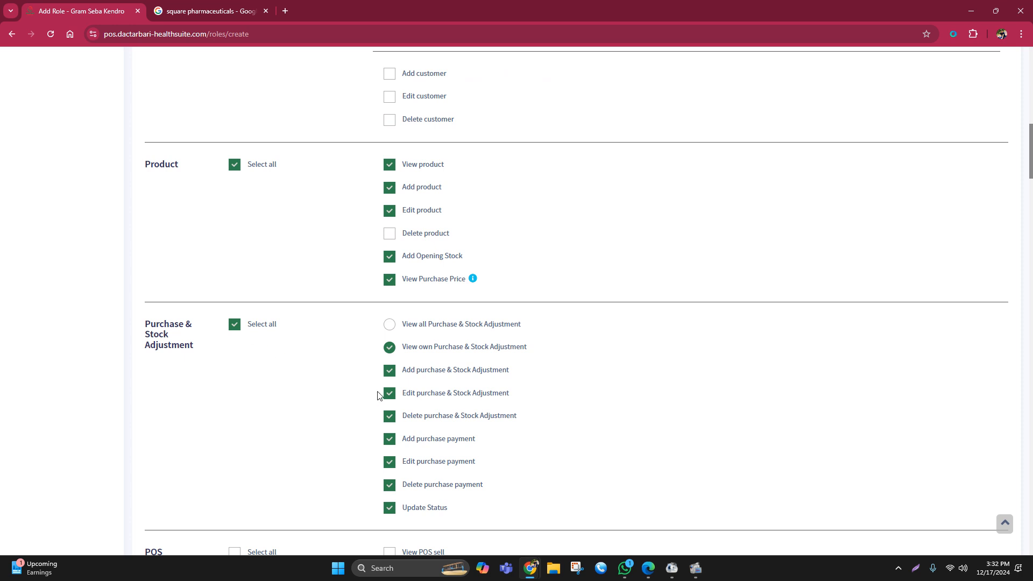
left_click(383, 486)
left_click(388, 417)
- Grant the role all POS permissions except Delete POS sell
scroll(623, 329, "down", 1)
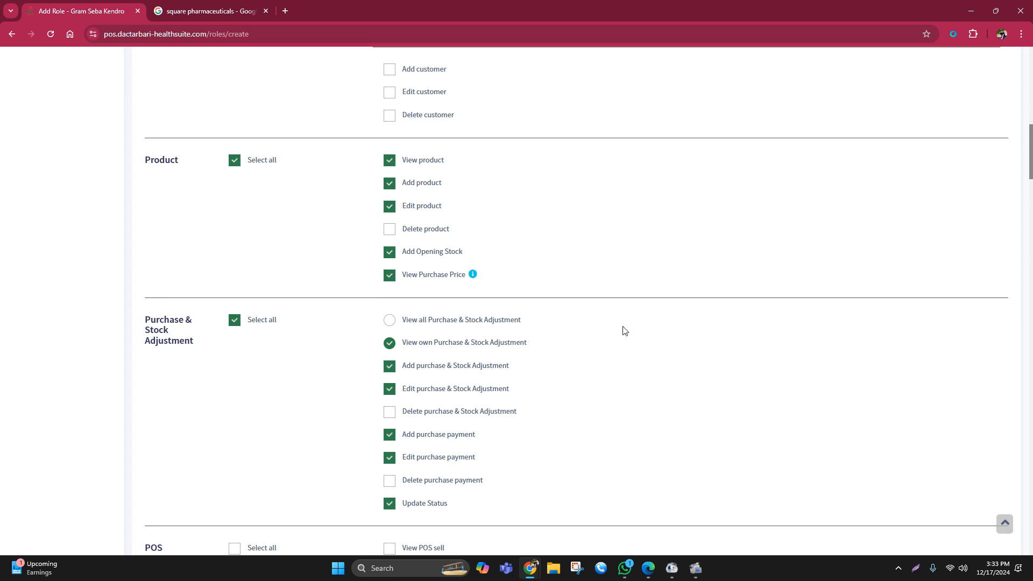
scroll(618, 325, "down", 2)
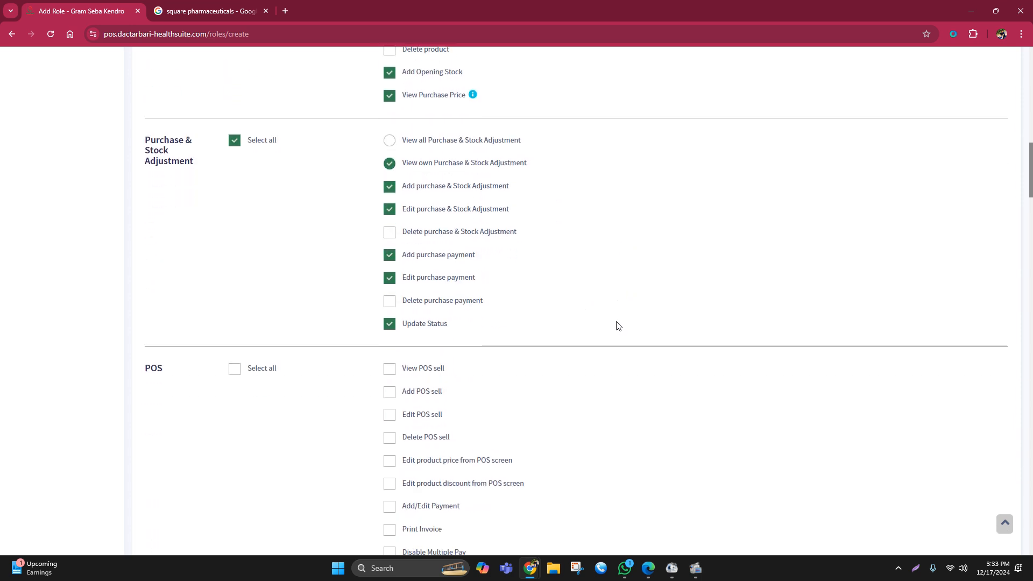
left_click(237, 338)
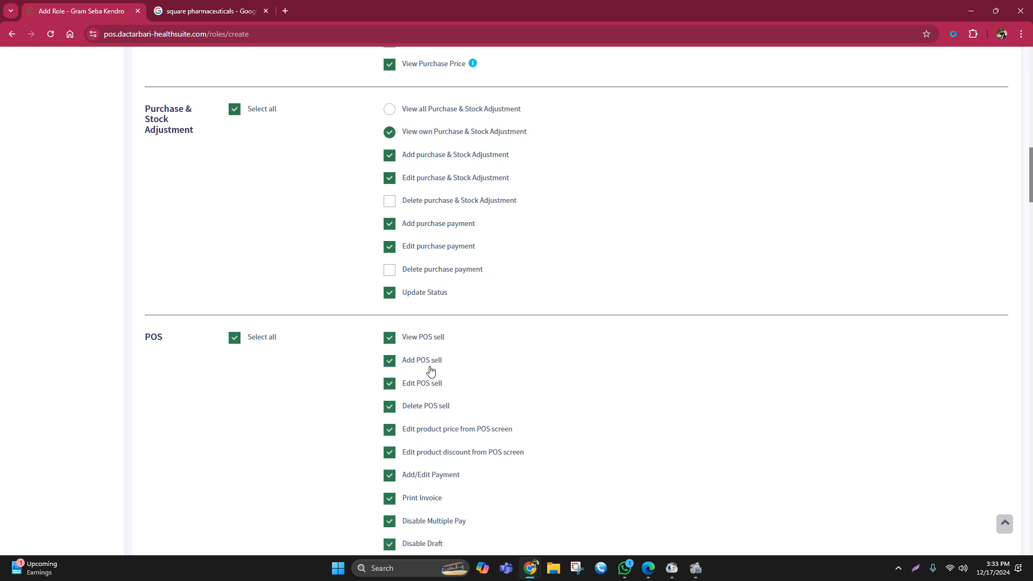
scroll(544, 341, "down", 1)
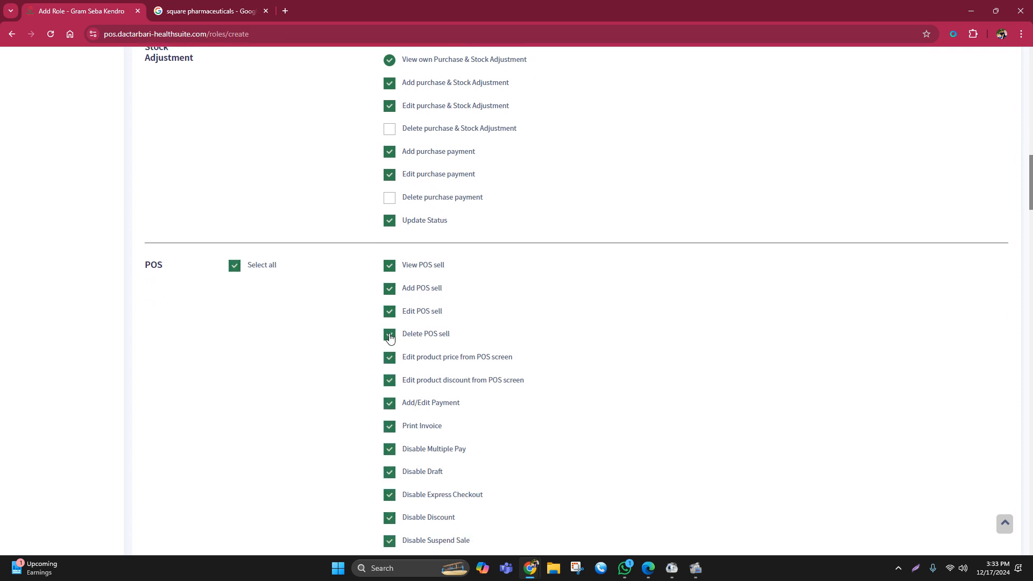
scroll(390, 337, "down", 1)
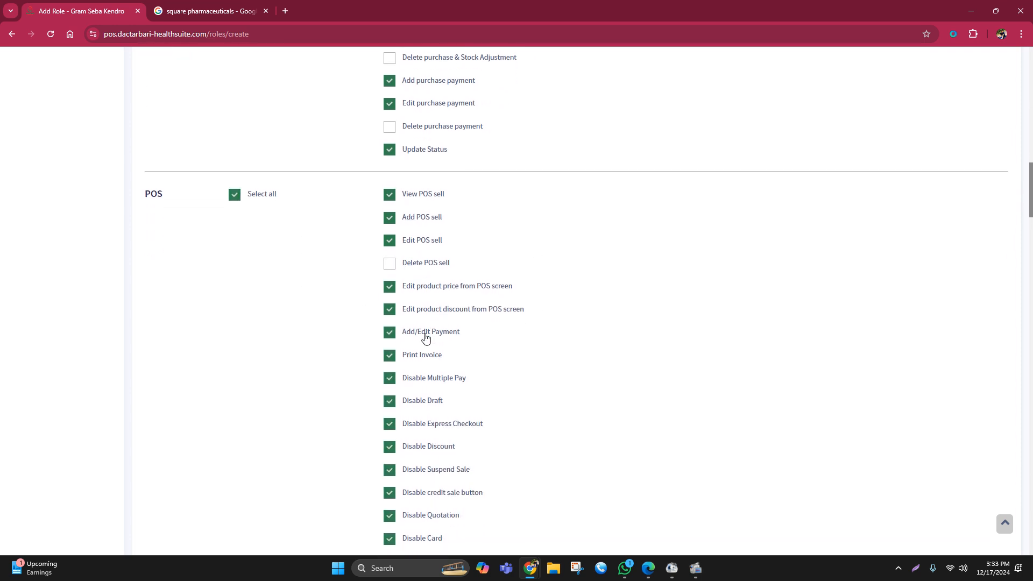
- Remove the POS Disable restrictions for Multiple Pay, Draft, Express Checkout, Discount, Suspend Sale, credit sale button, Quotation and Card
left_click(389, 378)
left_click(388, 404)
left_click(389, 424)
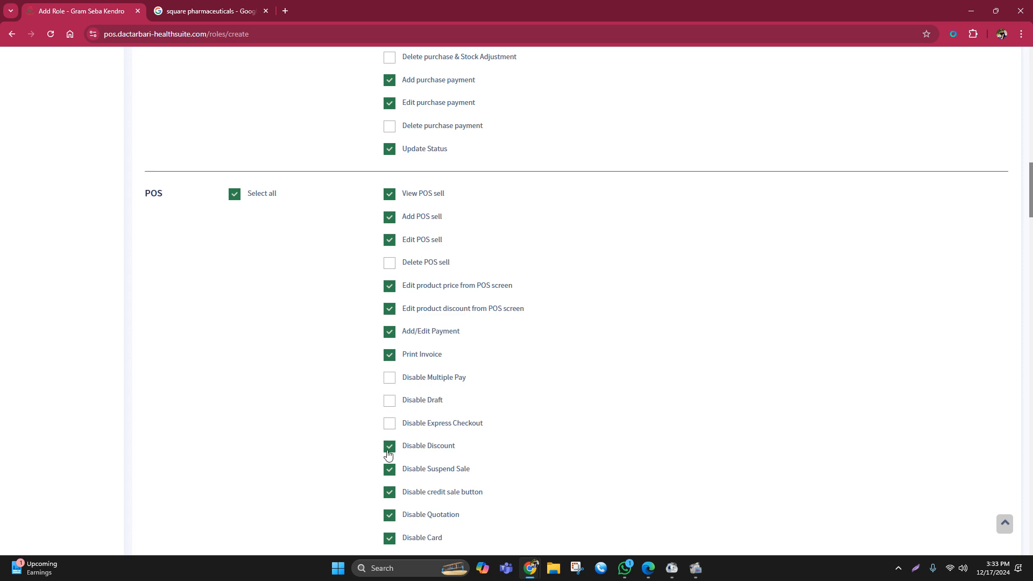
left_click(389, 447)
left_click(389, 470)
left_click(388, 493)
left_click(388, 516)
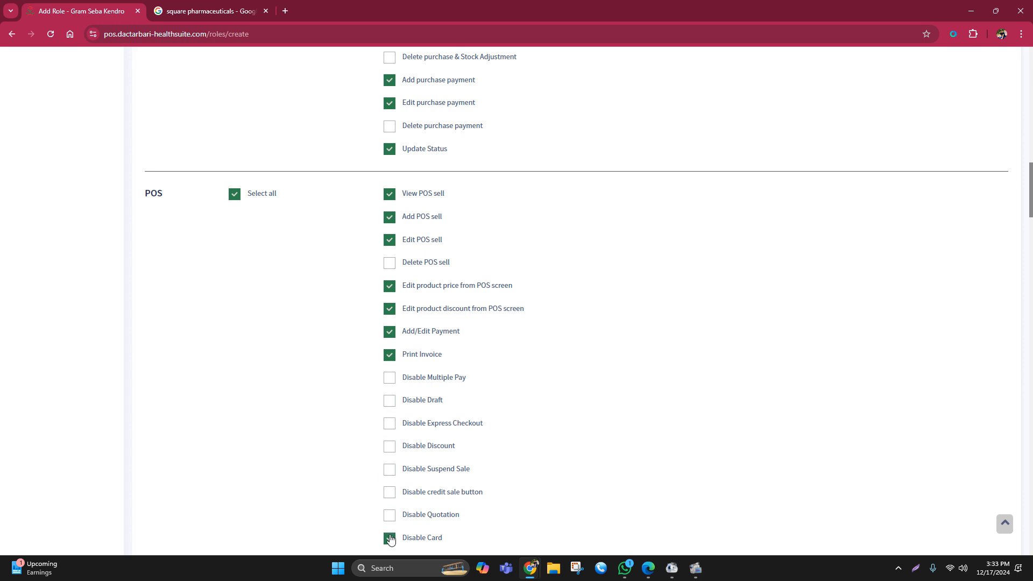
left_click(389, 537)
- Grant all Sell permissions with View own sell only, leaving out Delete Sell and Delete sell payment
scroll(492, 358, "down", 5)
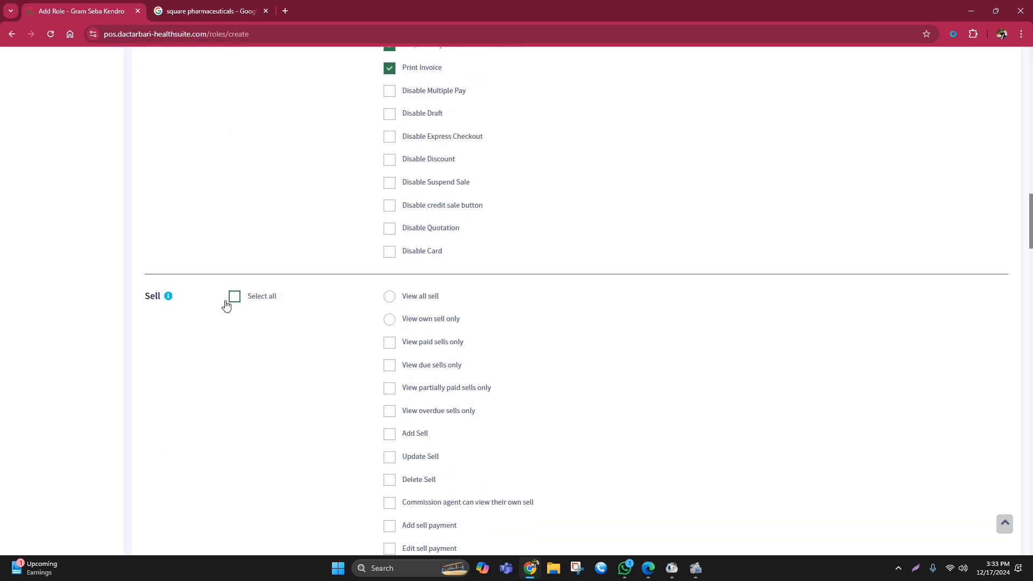
left_click(234, 297)
scroll(460, 304, "down", 3)
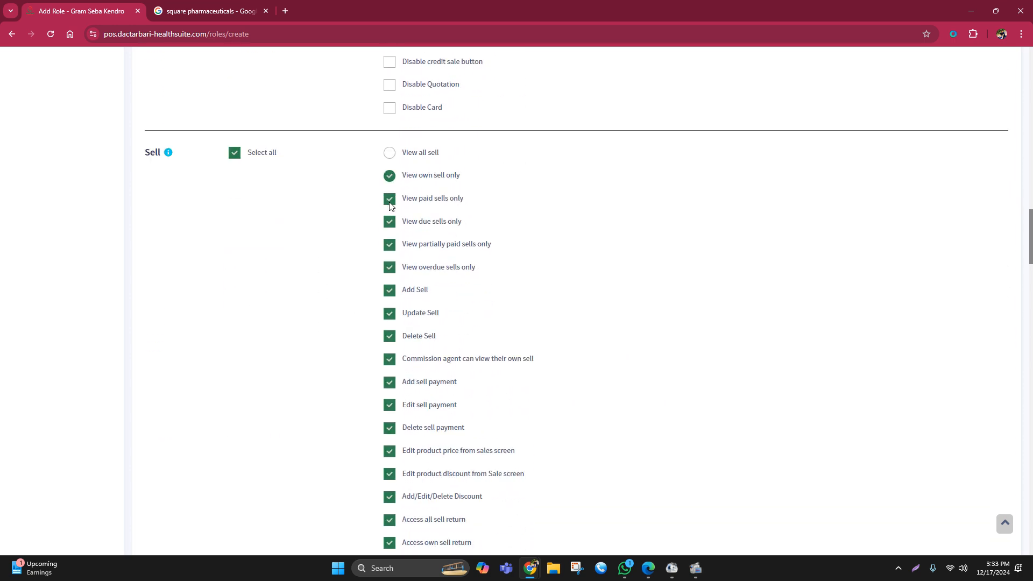
left_click(389, 339)
left_click(388, 428)
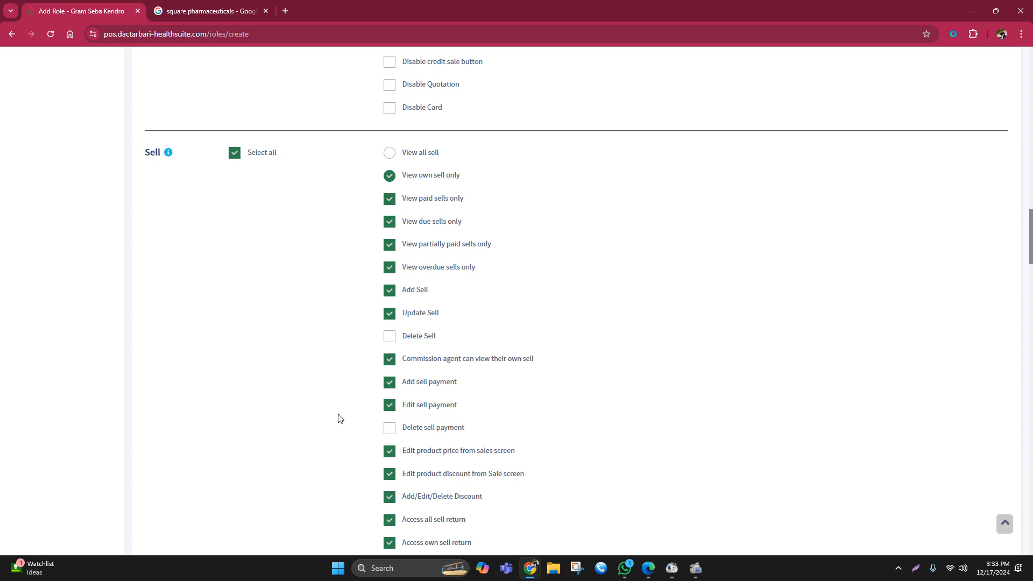
scroll(341, 414, "down", 1)
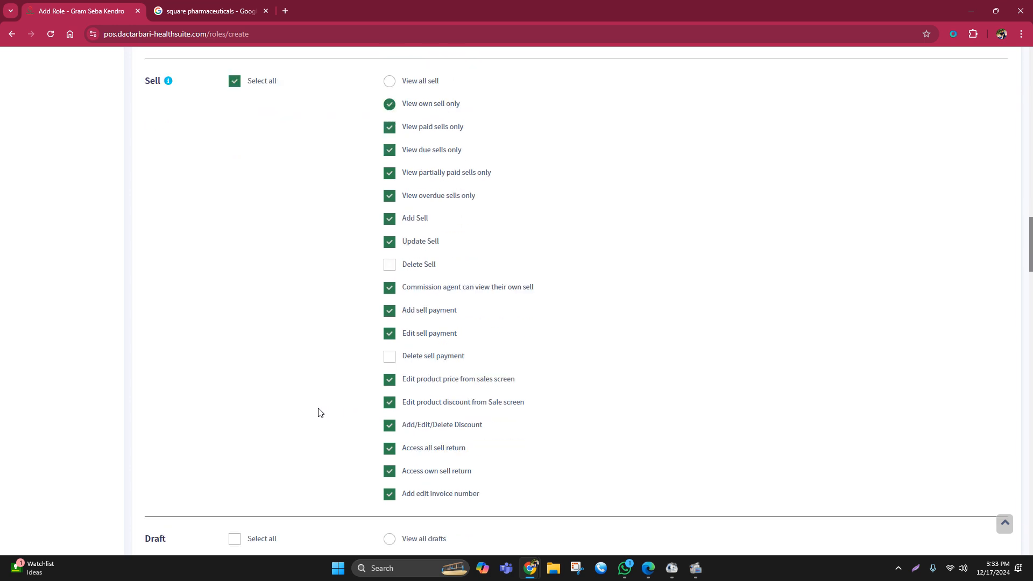
- Grant the Draft and Quotation permissions limited to own records, including Delete draft and Delete quotation
scroll(317, 412, "down", 3)
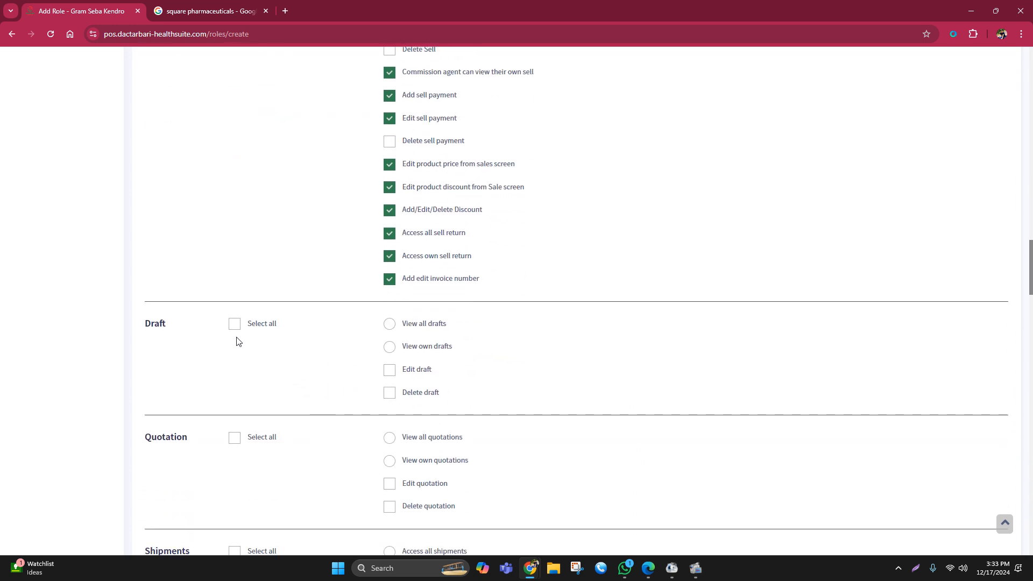
left_click(234, 324)
left_click(389, 392)
scroll(339, 391, "down", 2)
left_click(234, 294)
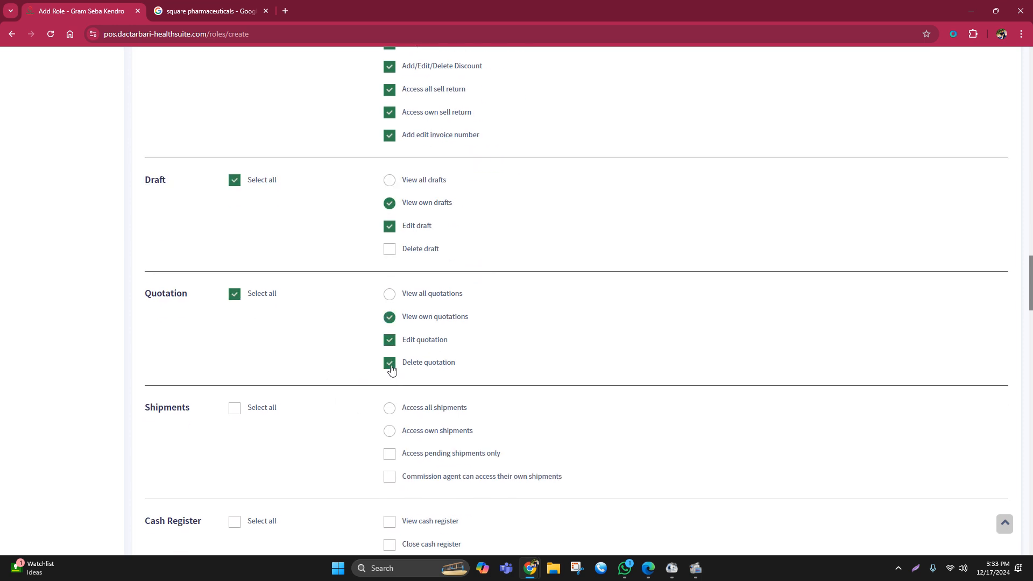
left_click(390, 251)
- Grant all Brand permissions except Delete brand, skipping Shipments and Cash Register
scroll(511, 328, "down", 1)
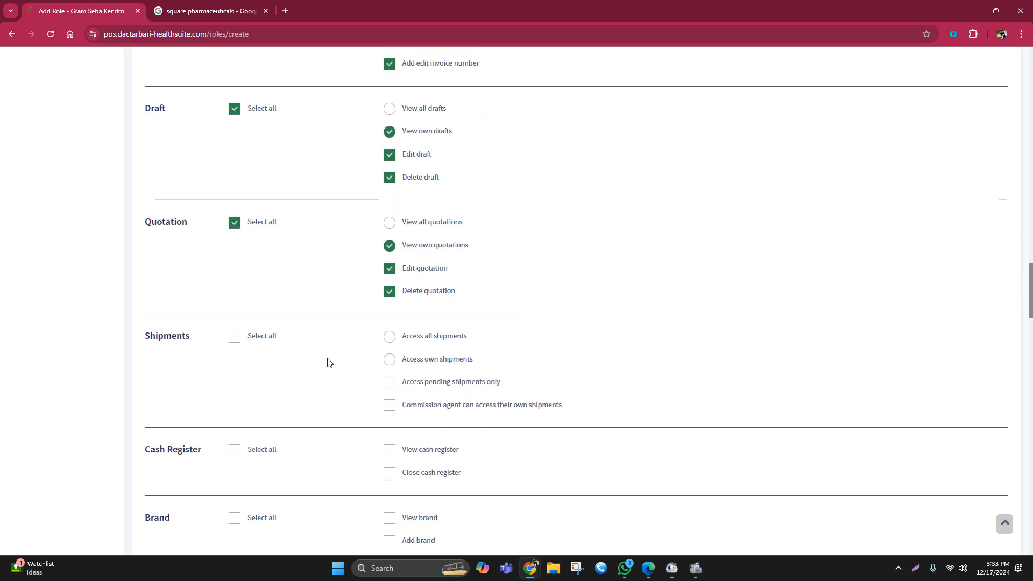
scroll(328, 362, "down", 2)
left_click(234, 374)
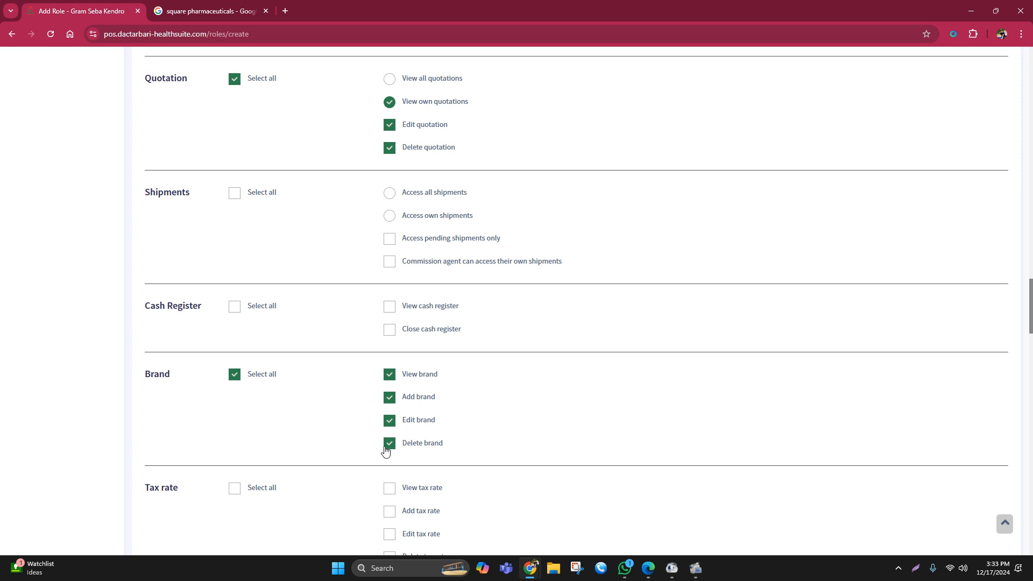
scroll(479, 414, "down", 1)
left_click(389, 372)
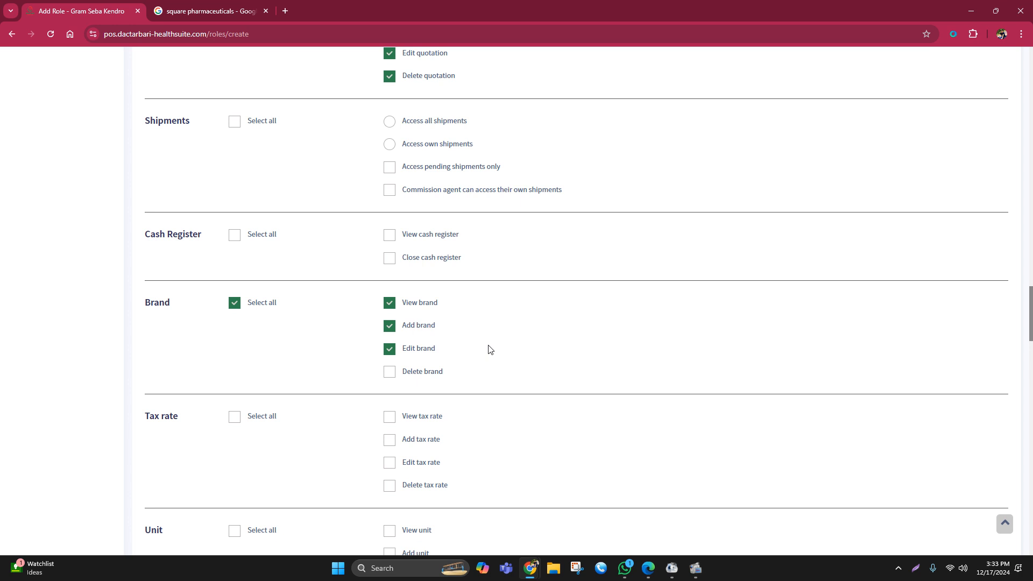
- Grant all Unit permissions except Delete unit, skipping Tax rate
scroll(465, 338, "down", 2)
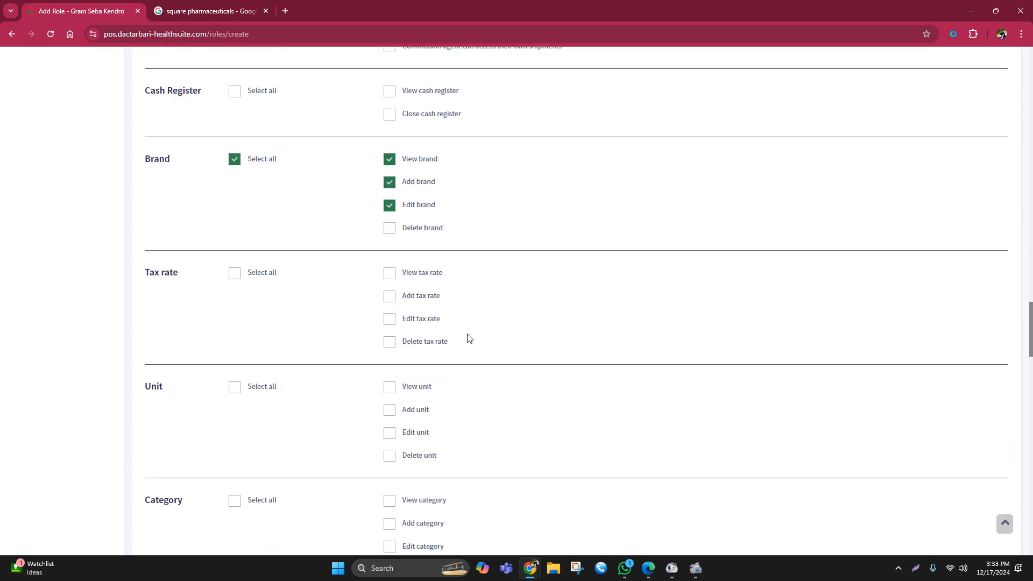
left_click(235, 389)
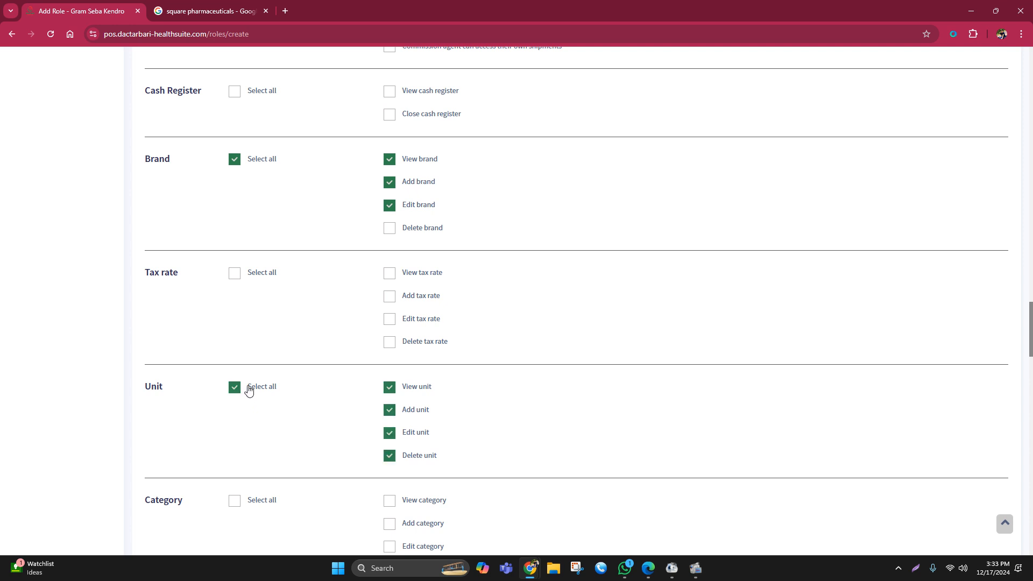
left_click(390, 456)
- Grant all Category permissions except Delete category
scroll(516, 399, "down", 1)
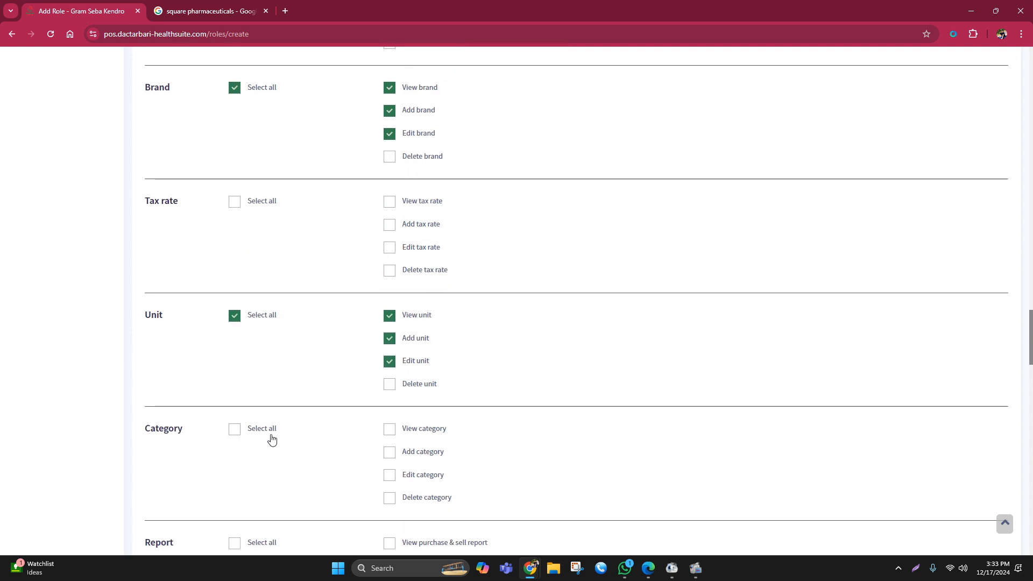
left_click(235, 429)
scroll(414, 426, "down", 2)
left_click(389, 356)
scroll(506, 313, "down", 1)
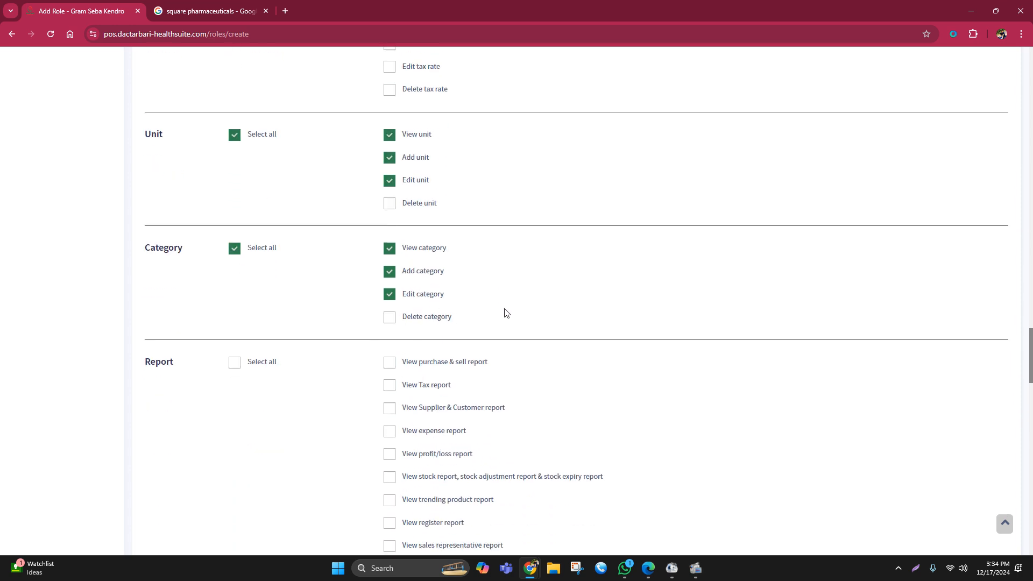
scroll(506, 313, "down", 3)
scroll(362, 304, "down", 2)
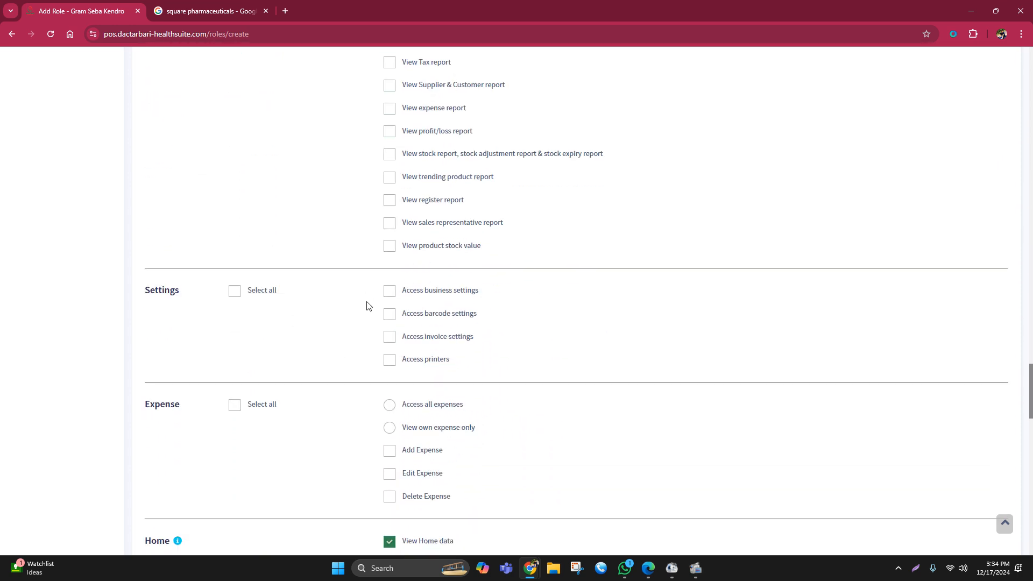
scroll(368, 306, "down", 1)
scroll(367, 304, "up", 2)
scroll(367, 304, "down", 1)
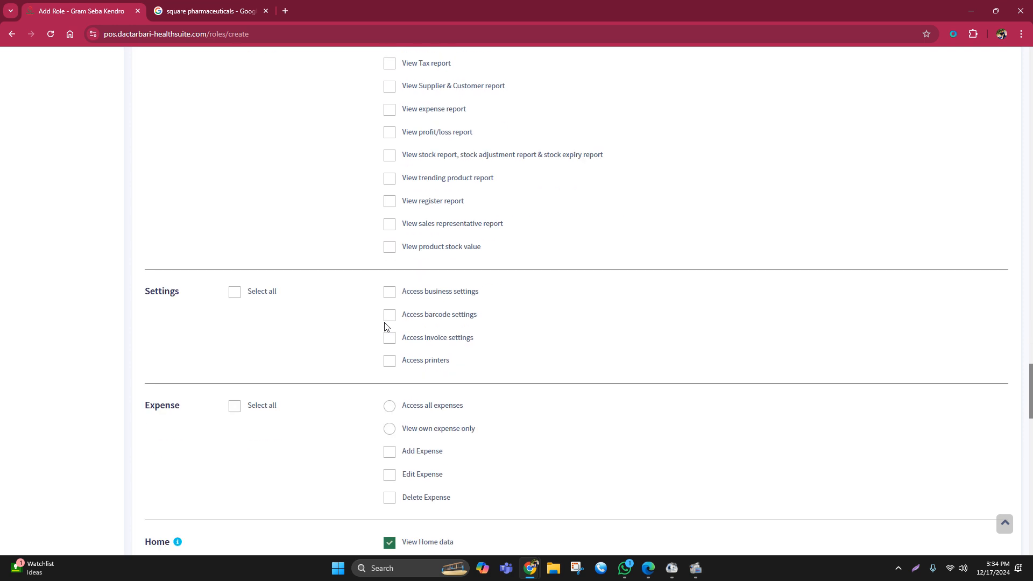
left_click(230, 409)
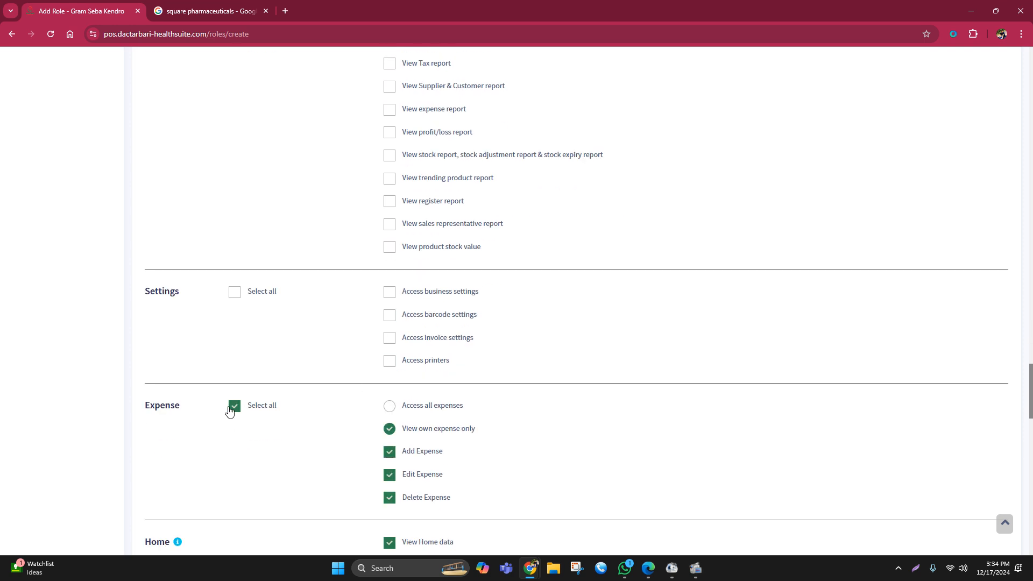
left_click(230, 409)
- Save the Salesman1 role, leaving the remaining permission sections at their defaults
scroll(607, 390, "down", 2)
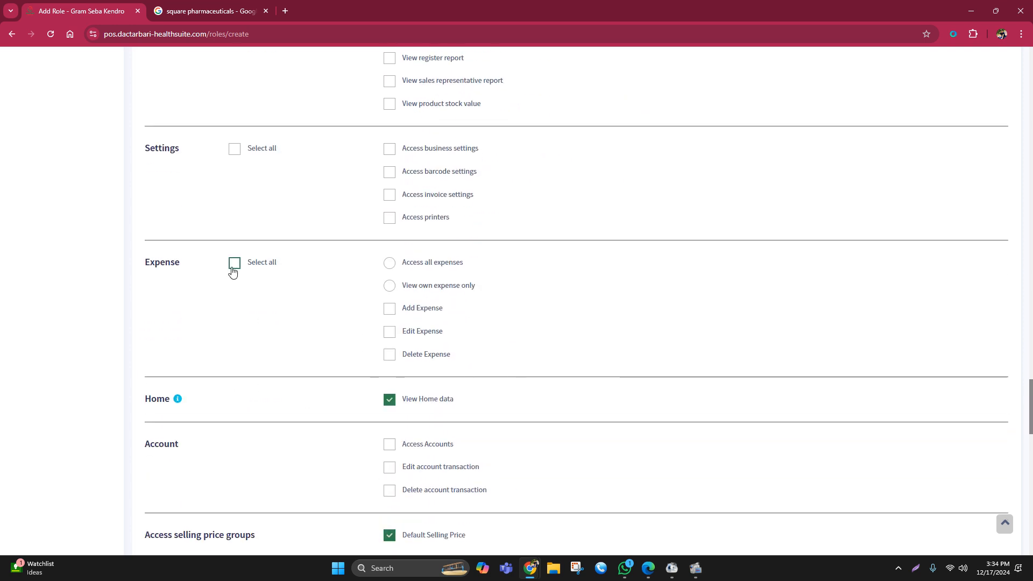
scroll(438, 345, "down", 2)
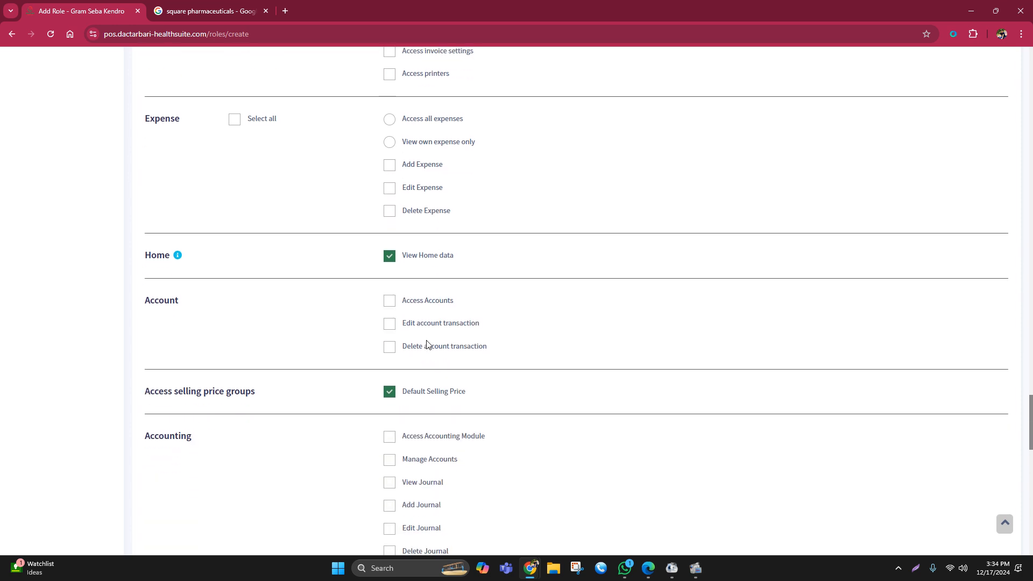
scroll(426, 344, "down", 20)
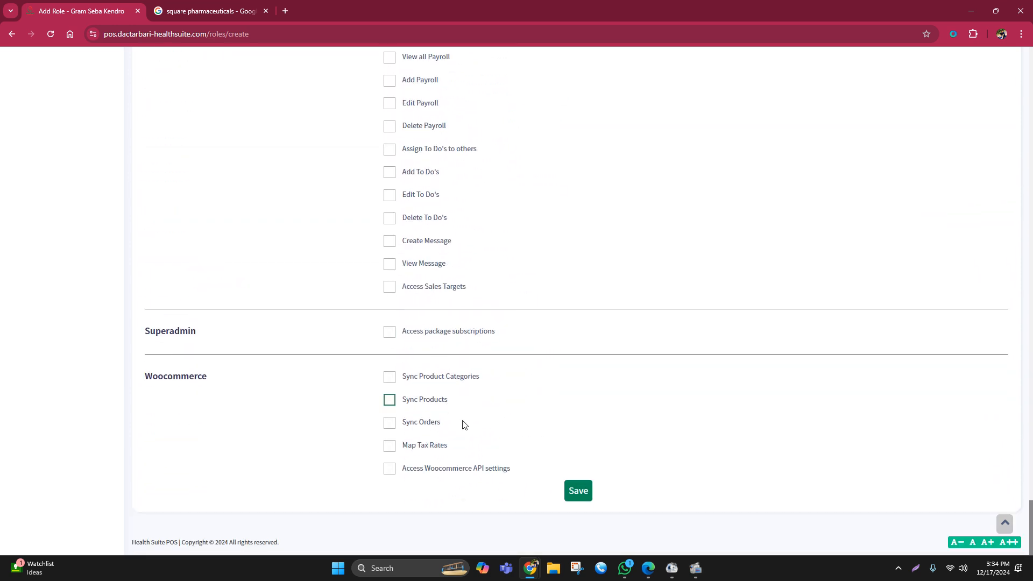
left_click(588, 490)
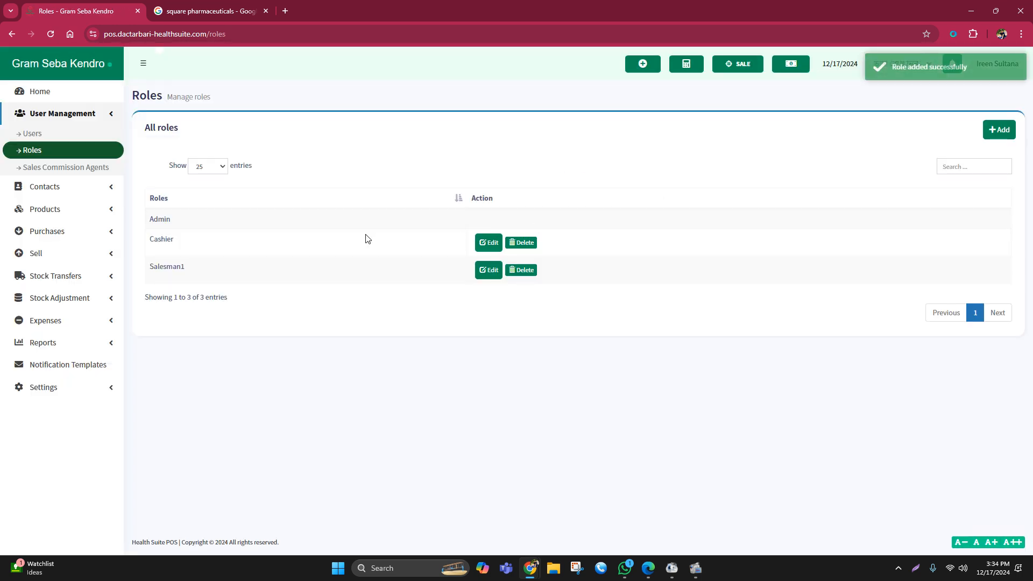
- Start adding a new user from the users list
left_click(41, 135)
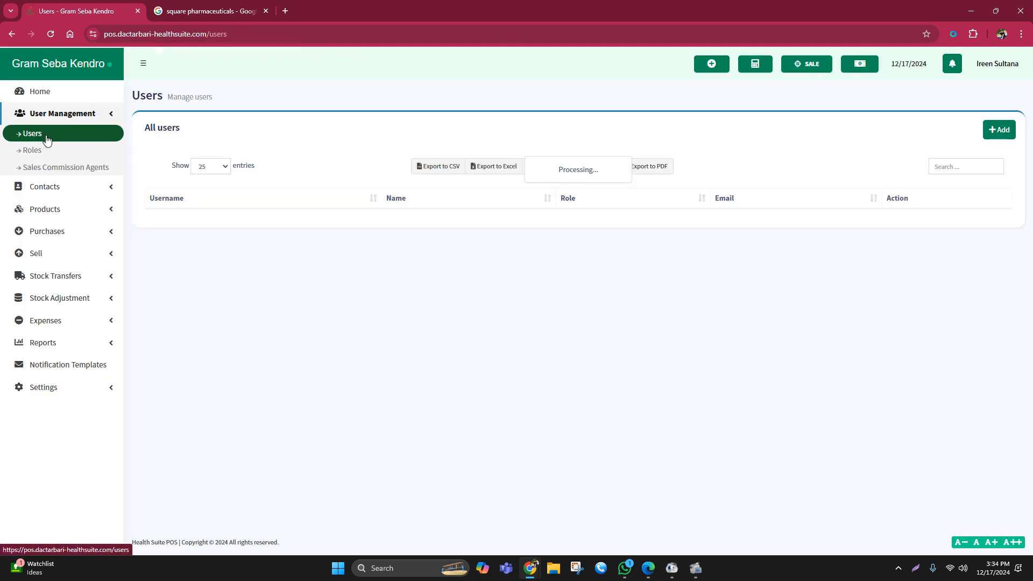
left_click(995, 135)
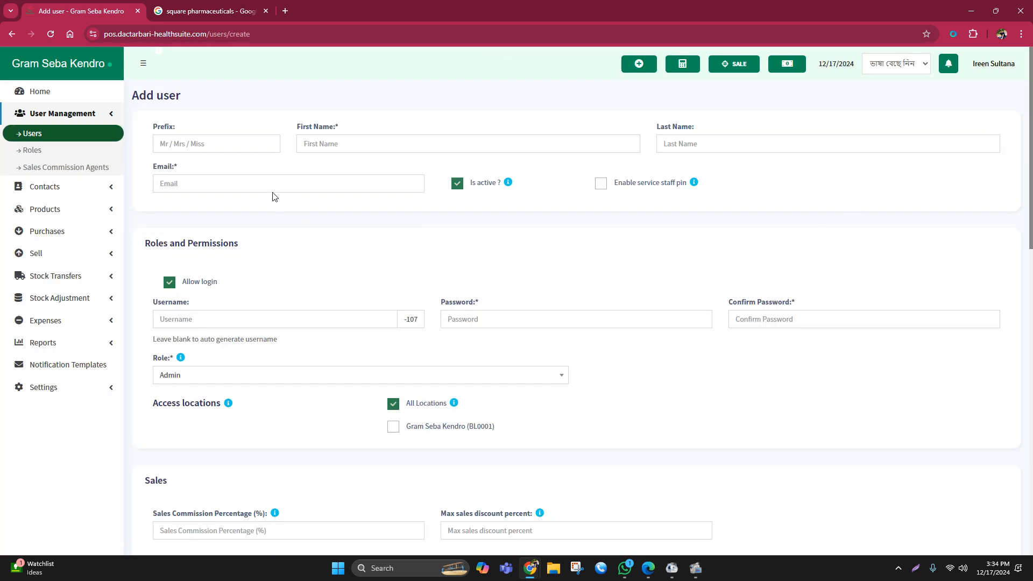
- Go through the new user's first name, last name, email and username fields without filling them in
left_click(318, 144)
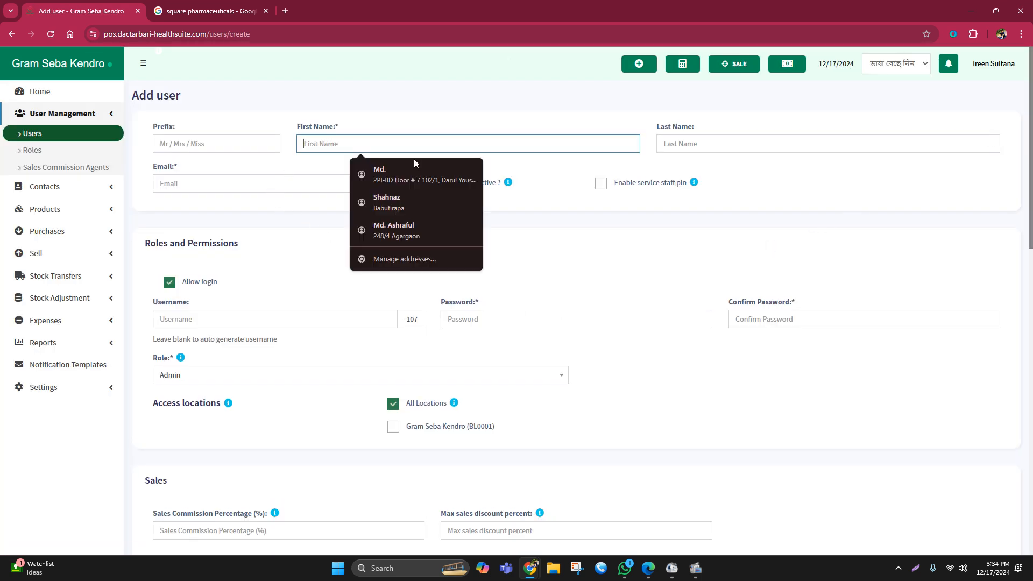
left_click(754, 140)
left_click(239, 180)
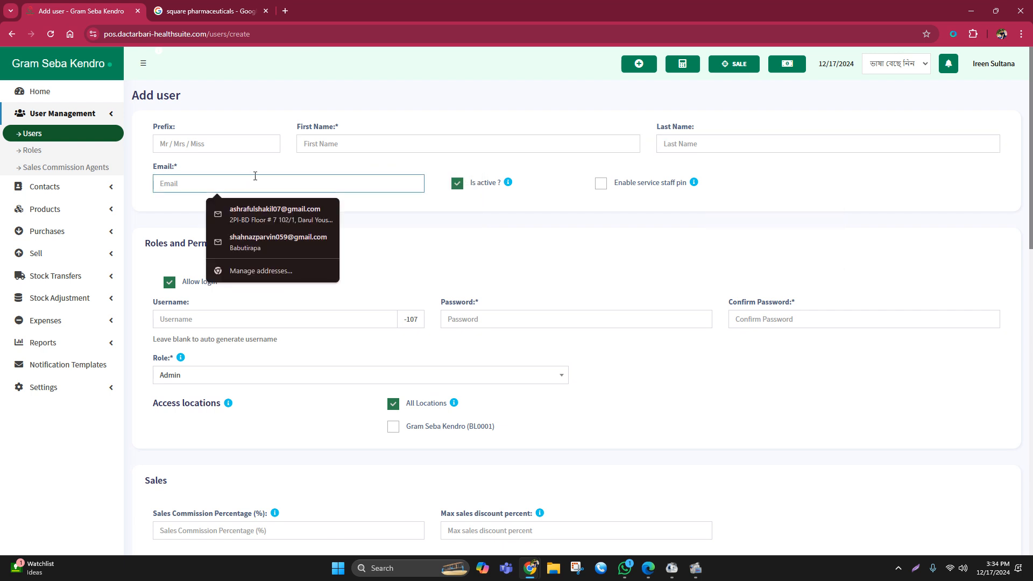
left_click(585, 229)
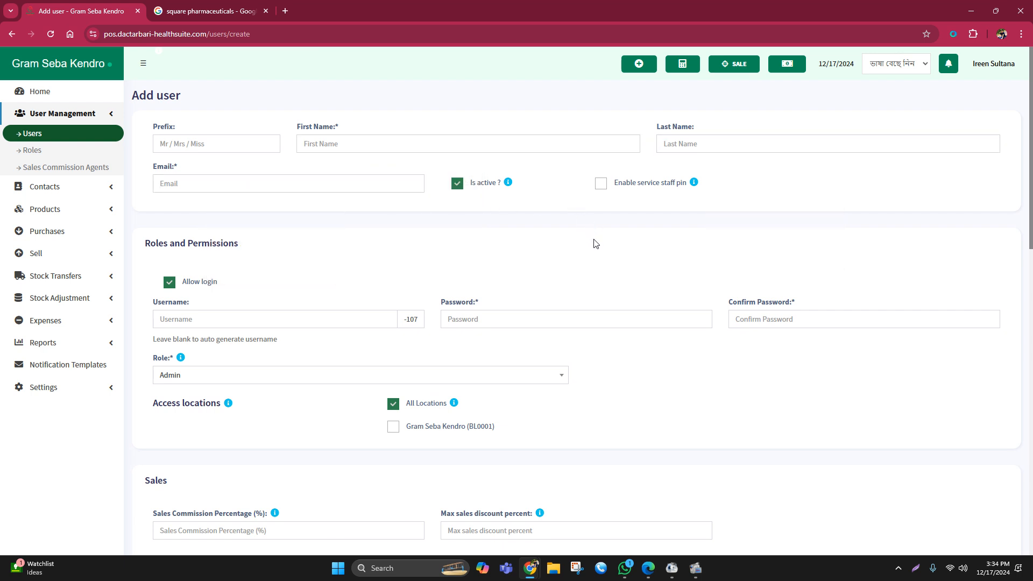
left_click(178, 319)
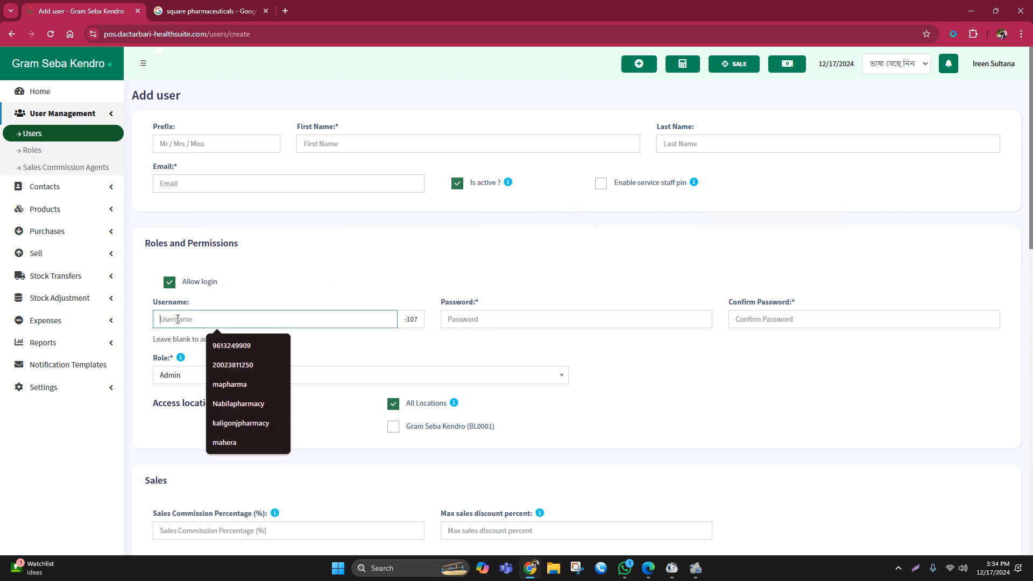
- Assign the Salesman1 role to the new user and grant access to the Gram Seba Kendro (BL0001) location
left_click(182, 378)
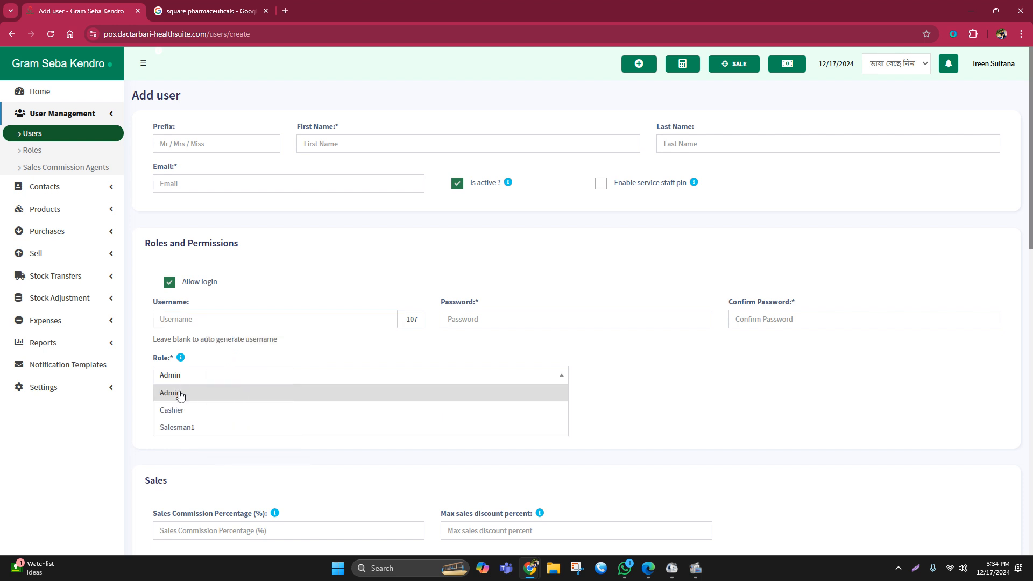
left_click(182, 428)
left_click(393, 426)
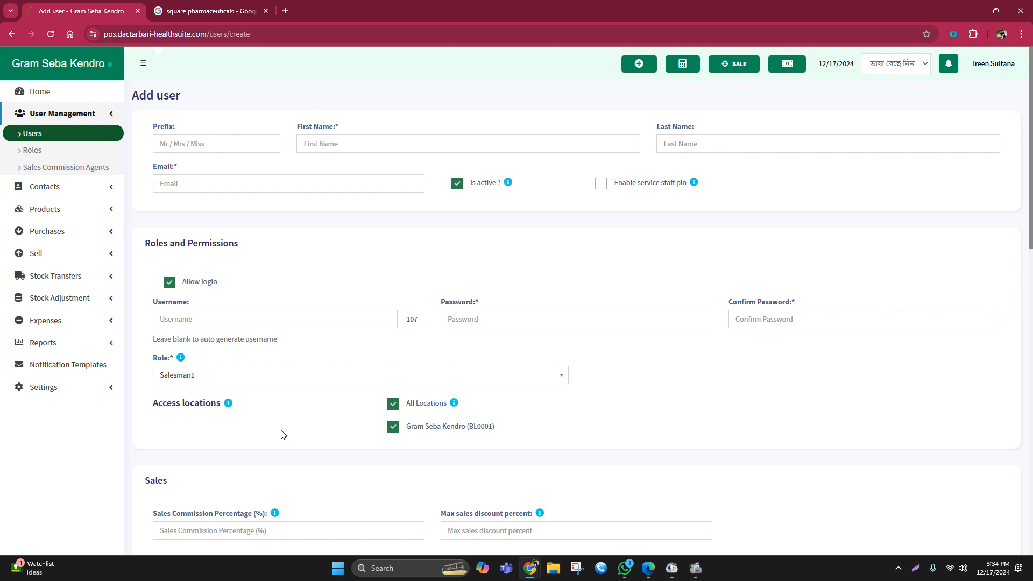
- Enter a username for the new user and highlight the full login username generated from it
left_click(195, 324)
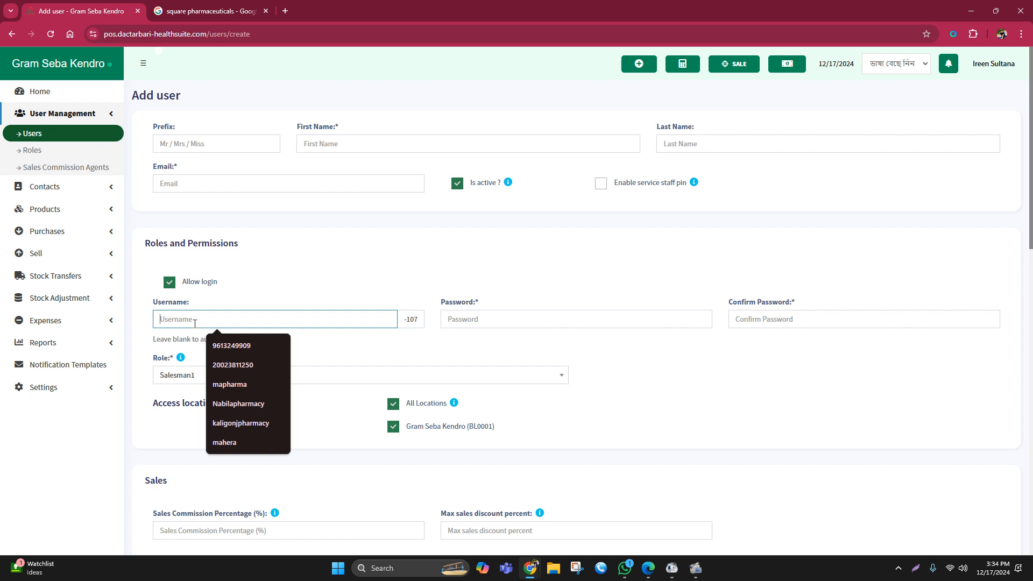
type("i")
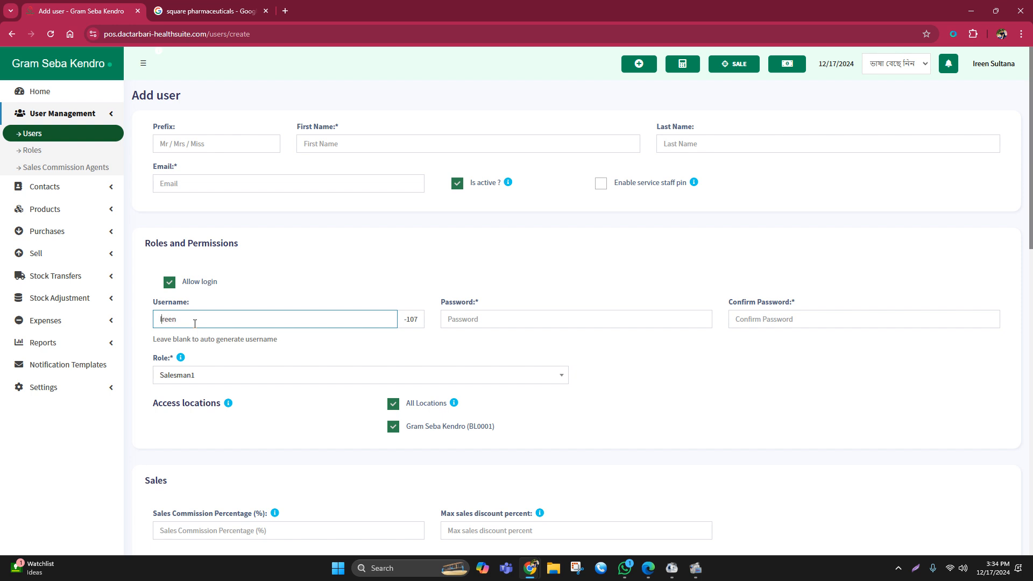
key("BackSpace")
left_click(302, 347)
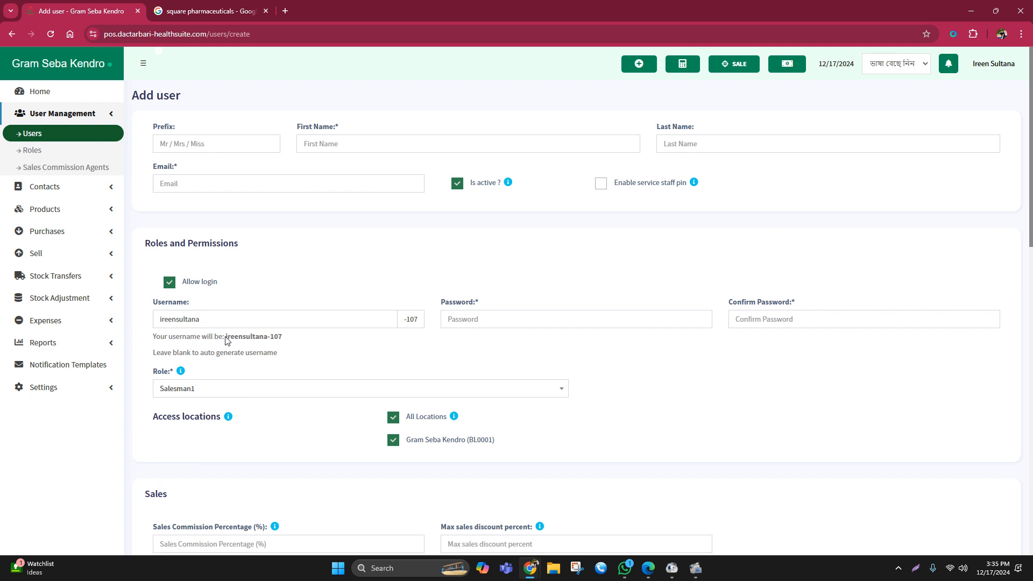
left_click_drag(225, 338, 287, 340)
left_click_drag(404, 324, 425, 325)
left_click(378, 353)
left_click_drag(226, 338, 289, 339)
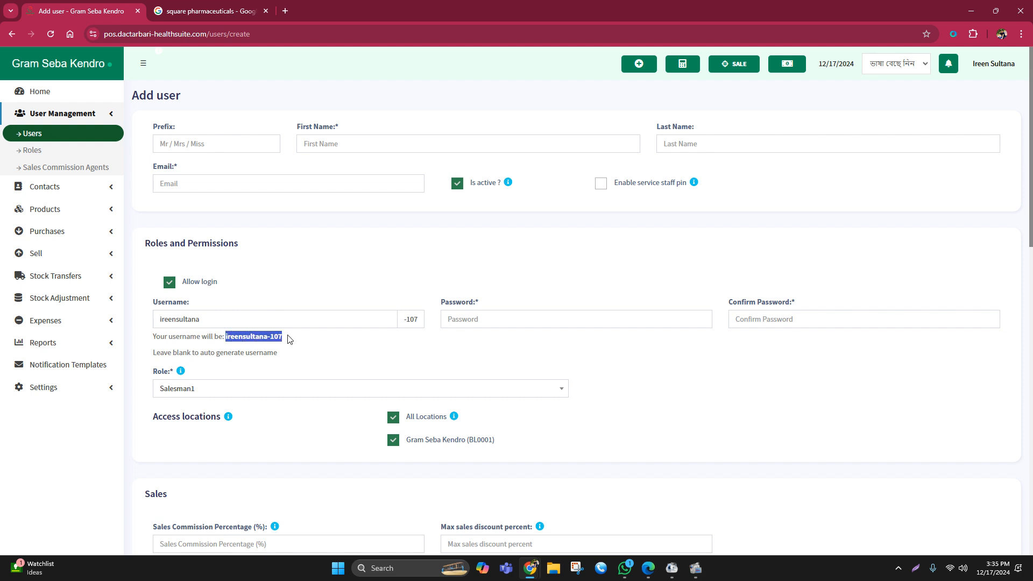
- Go through the password and confirm password fields and the remaining sections of the user form without filling them in
left_click(460, 323)
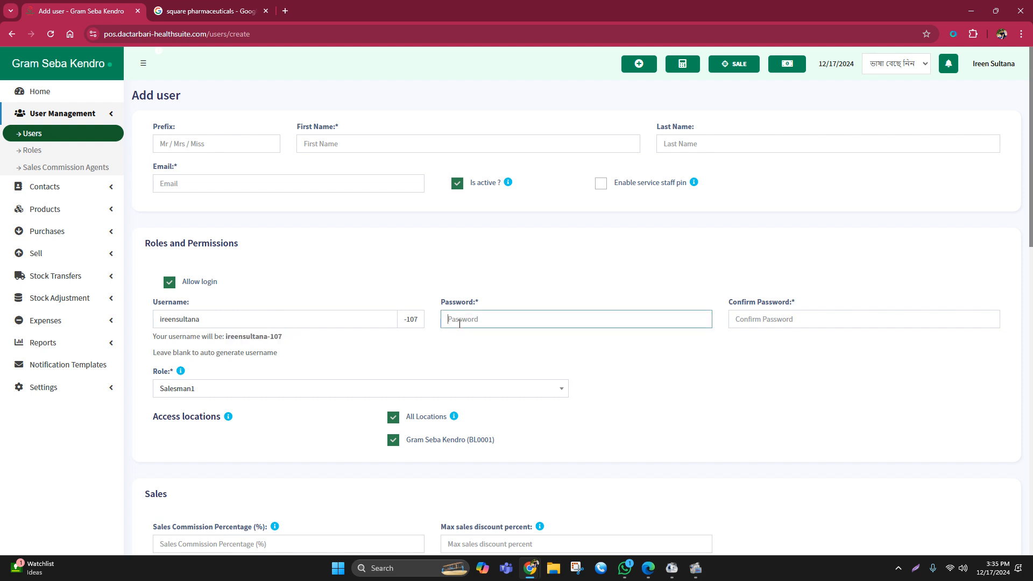
left_click(750, 321)
left_click(485, 323)
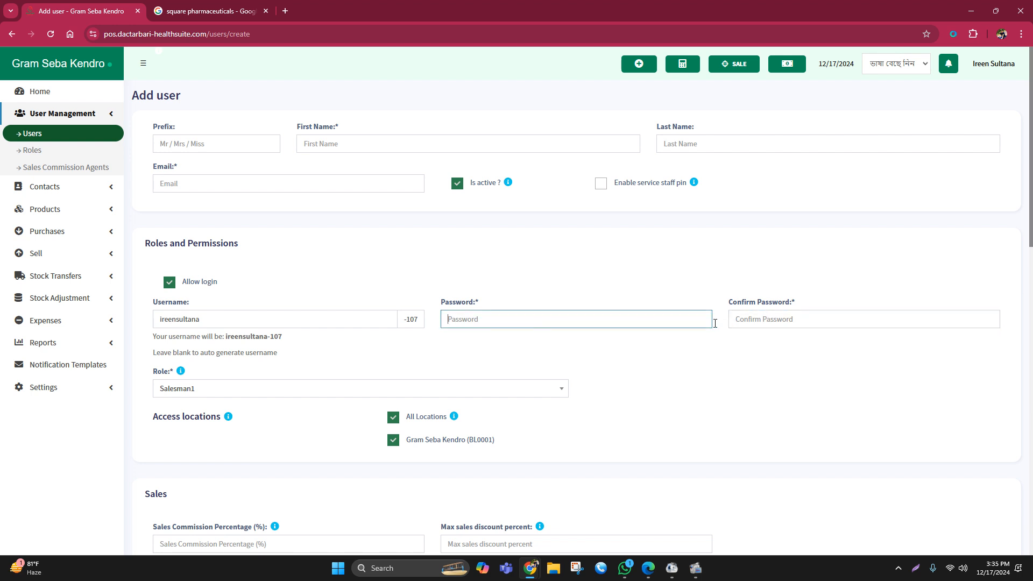
left_click(753, 319)
scroll(634, 365, "down", 15)
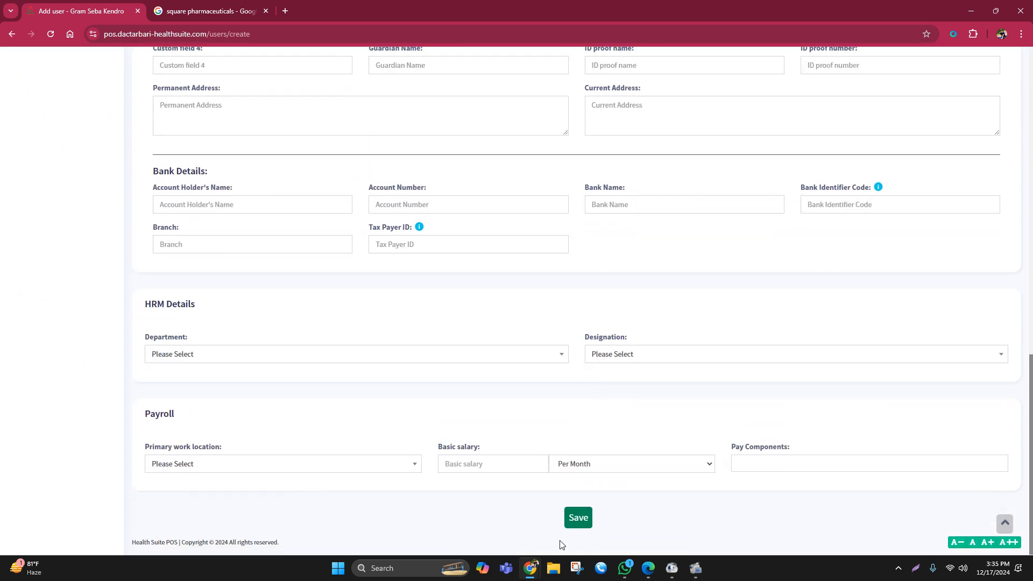
scroll(538, 463, "up", 1)
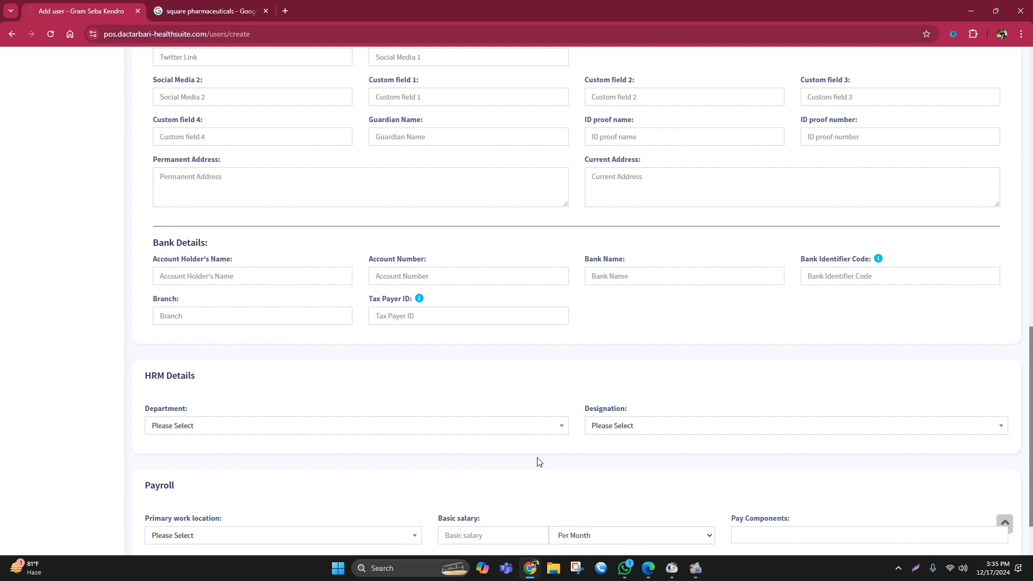
scroll(484, 452, "down", 1)
scroll(429, 444, "up", 7)
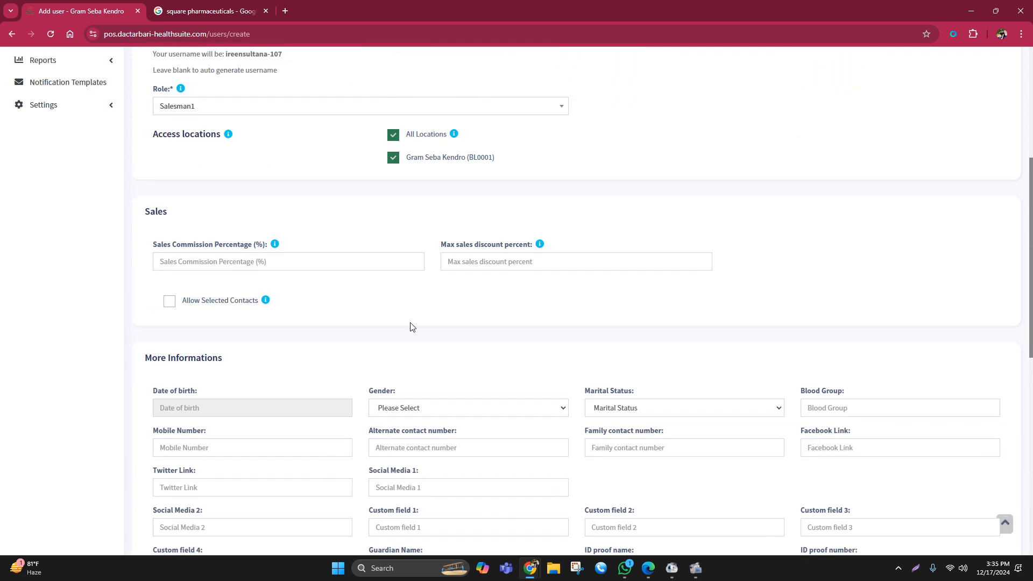
- Set the new user's gender to Female and marital status to Married
scroll(414, 321, "down", 1)
left_click(412, 337)
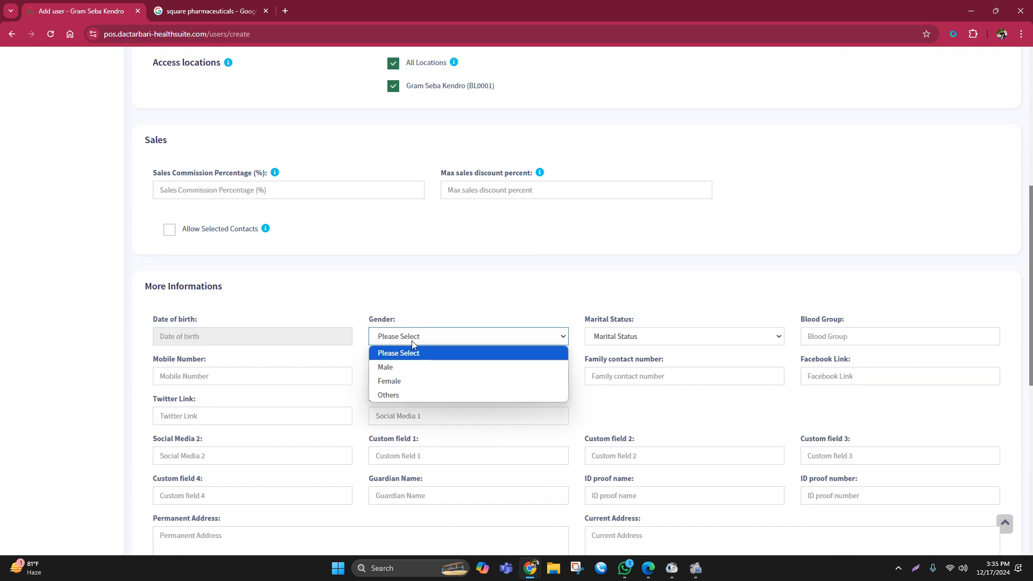
left_click(390, 379)
left_click(601, 341)
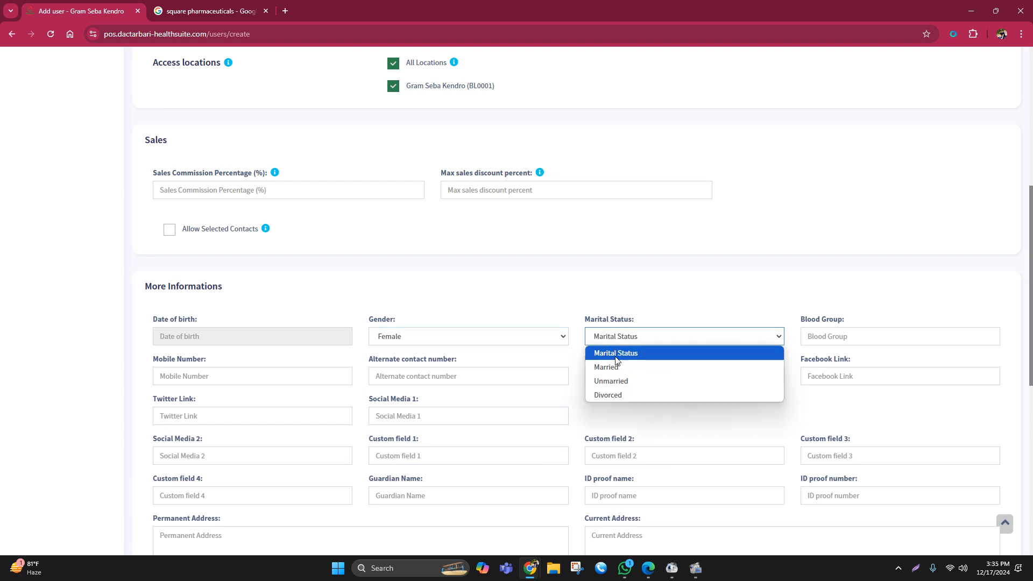
left_click(608, 368)
- Go through the blood group and mobile number fields of the More Informations section, leaving them empty
left_click(831, 334)
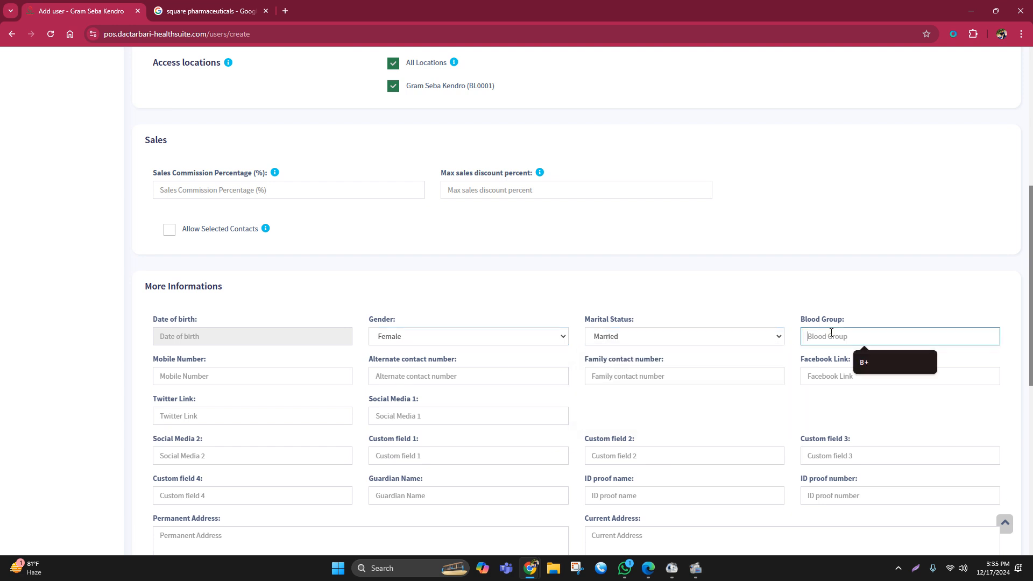
left_click(178, 381)
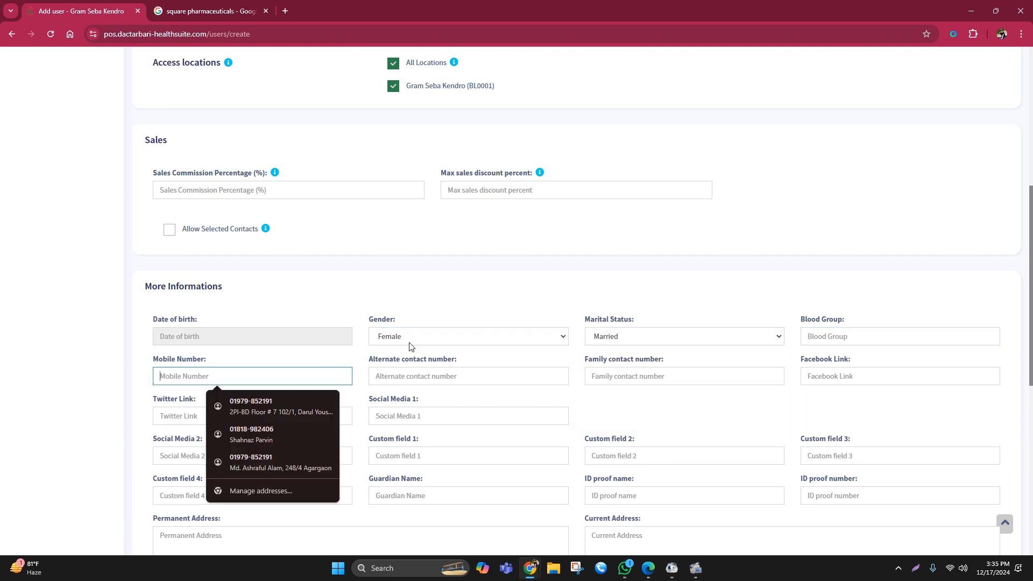
left_click(508, 305)
scroll(302, 312, "up", 1)
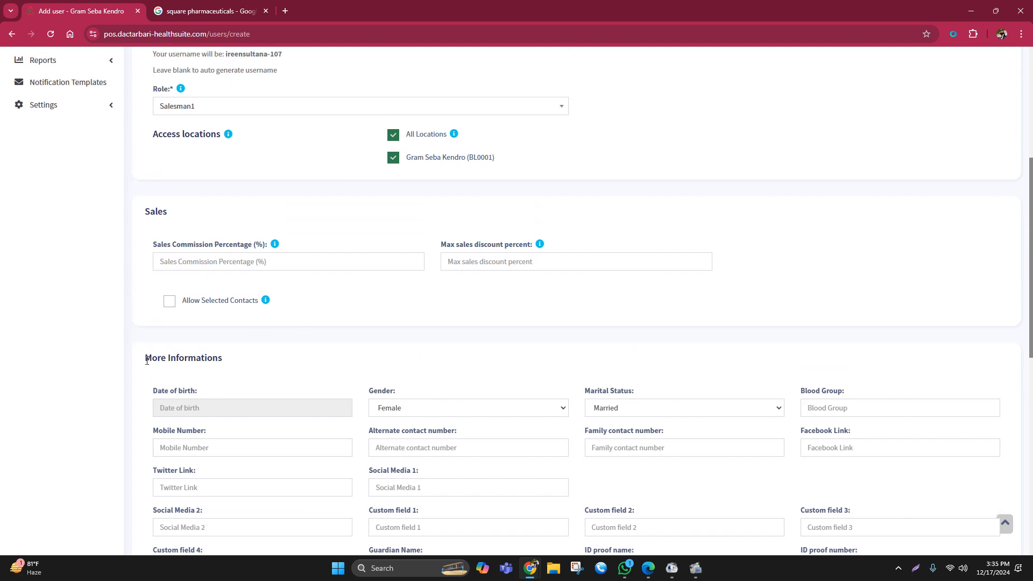
left_click_drag(147, 360, 378, 341)
left_click(378, 342)
scroll(526, 323, "up", 4)
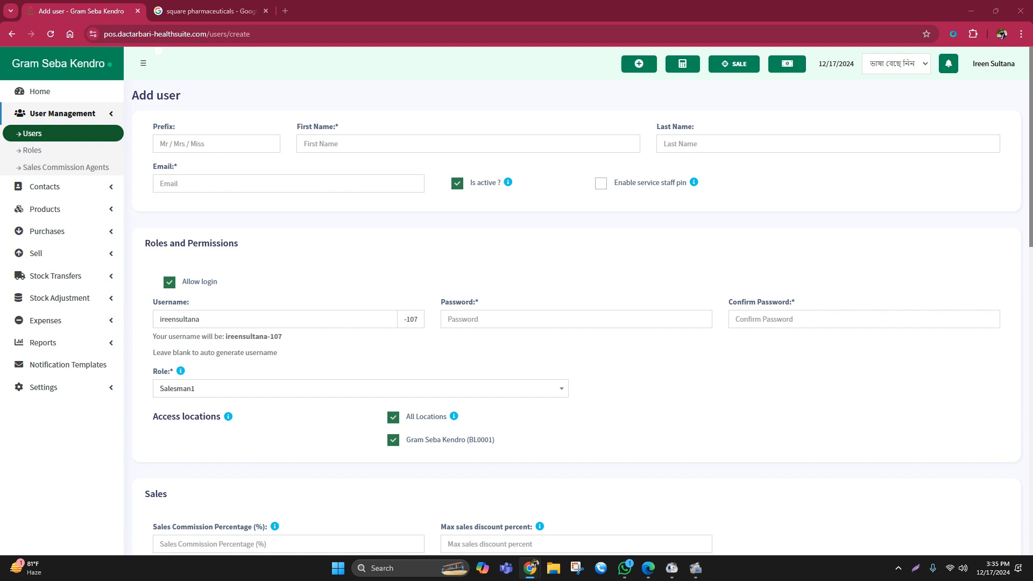
- Leave the new user form without saving and return to the home dashboard
left_click(40, 91)
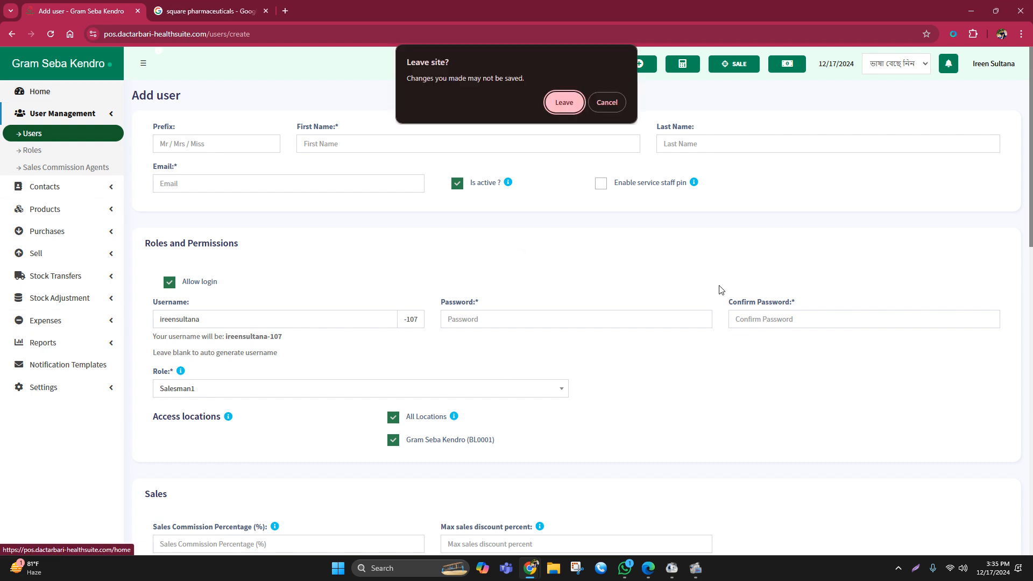
left_click(565, 103)
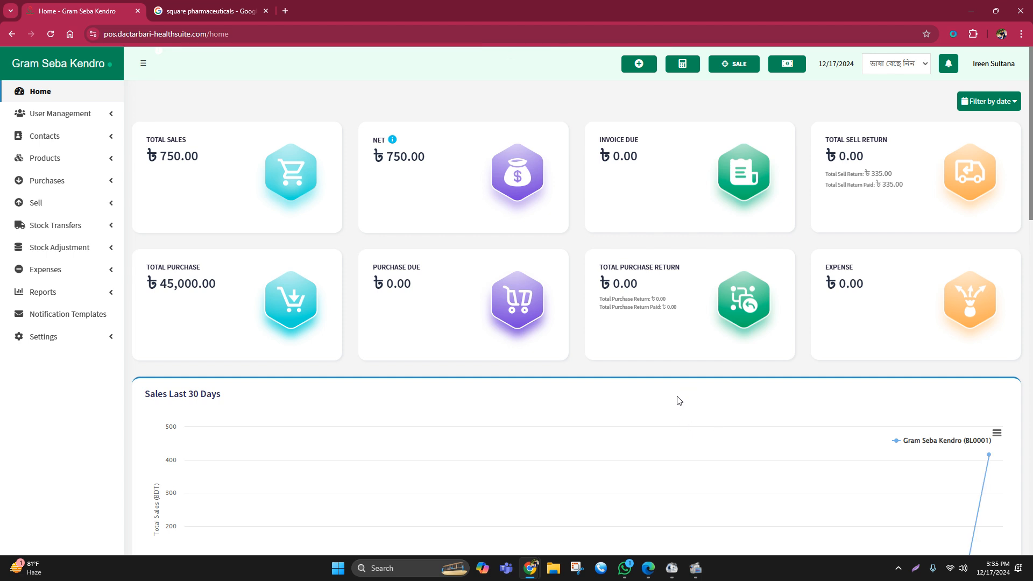
left_click(48, 95)
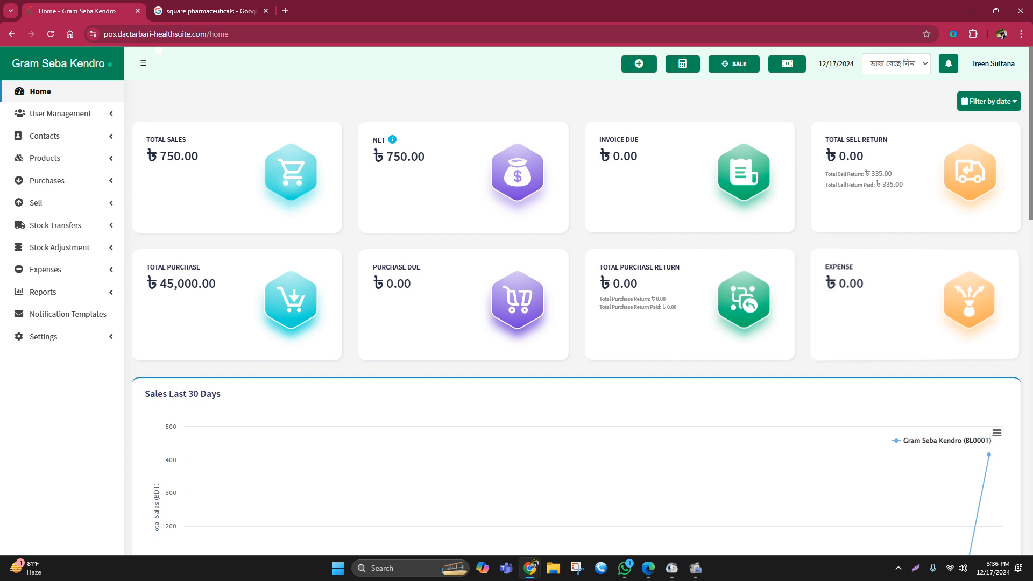
mouse_move(700, 570)
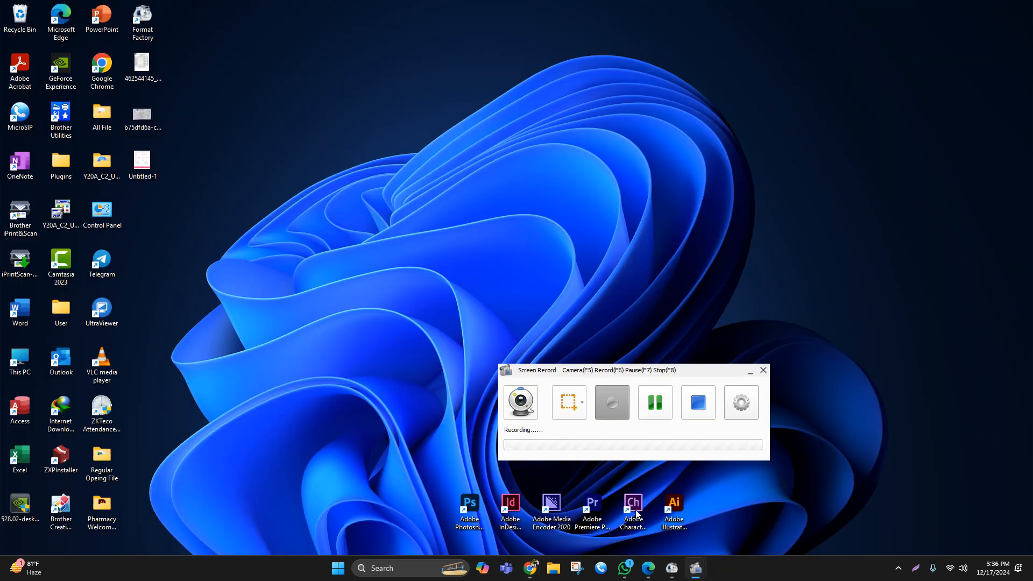
left_click(642, 505)
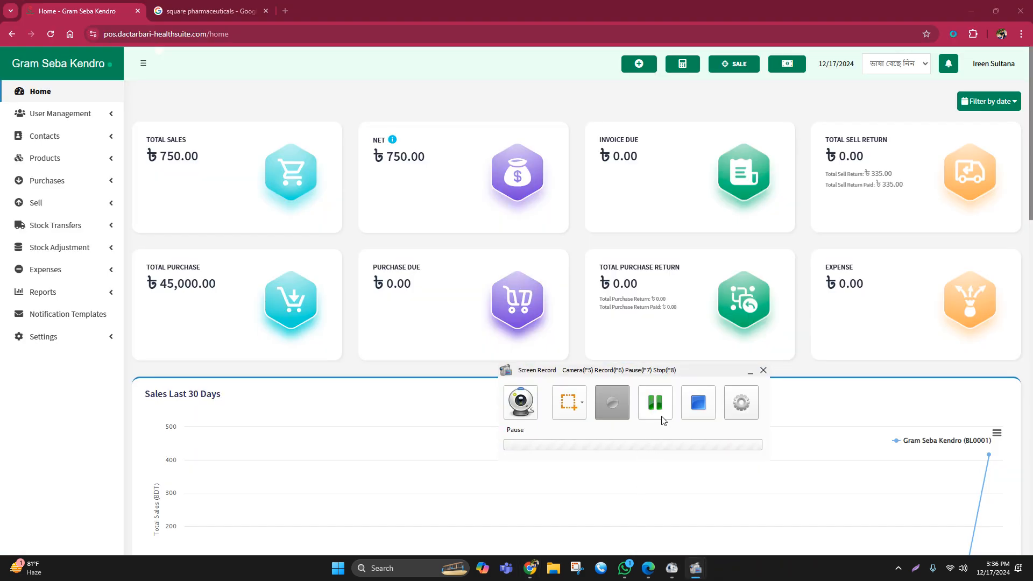